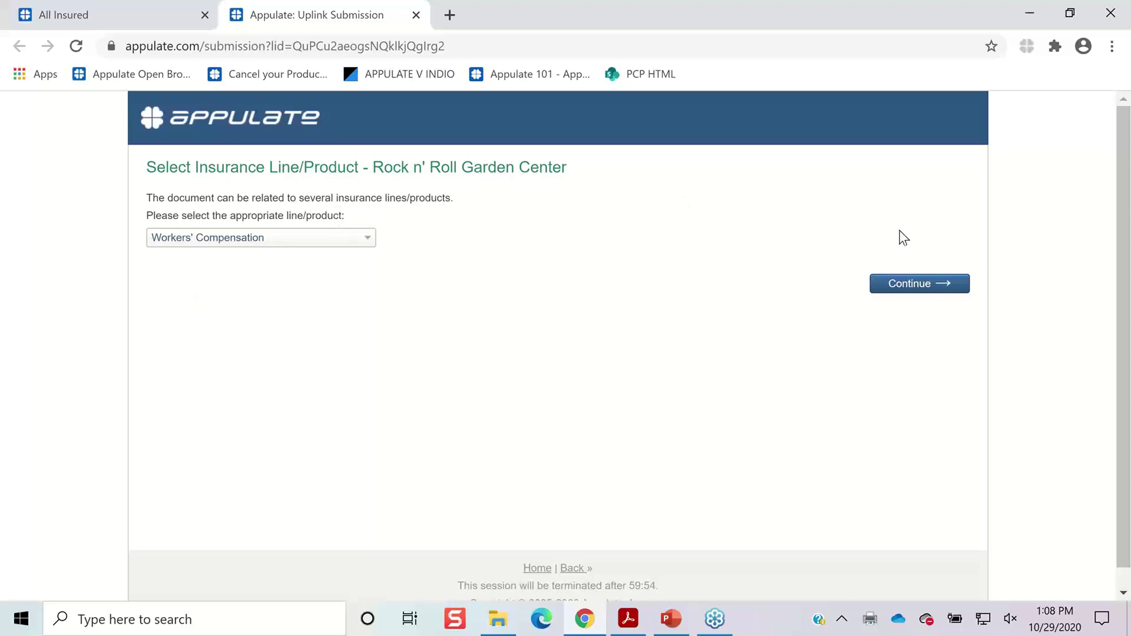
Step: Continue the Rock n' Roll Garden Center upload as Workers' Compensation and create a new insured record
{"action": "left_click", "coordinate": [955, 288]}
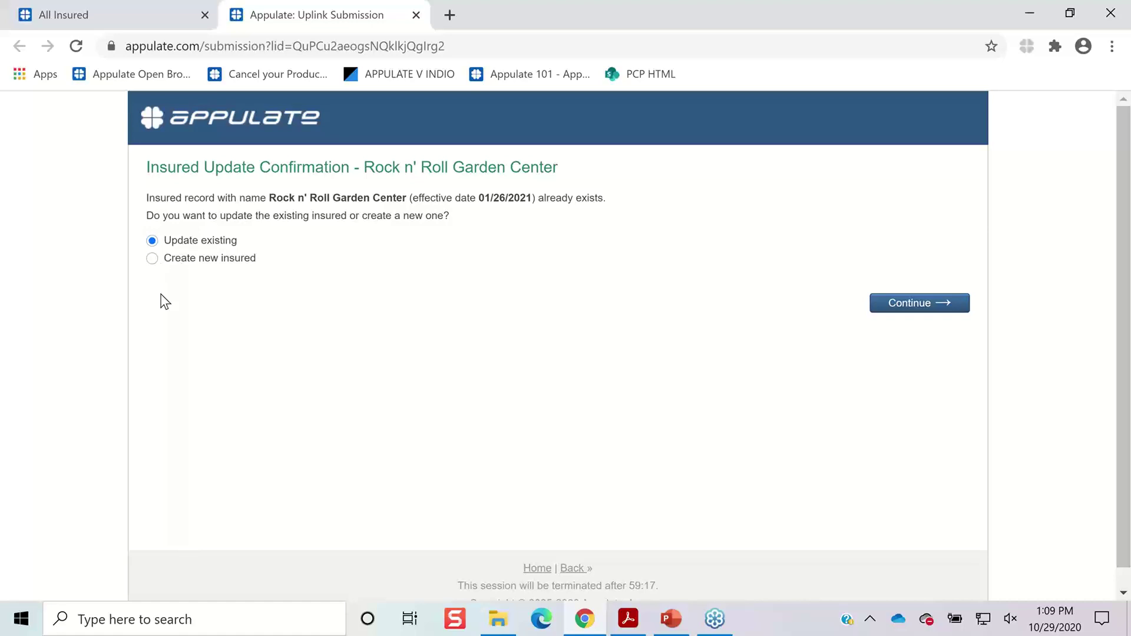
{"action": "left_click", "coordinate": [151, 258]}
{"action": "left_click", "coordinate": [887, 308]}
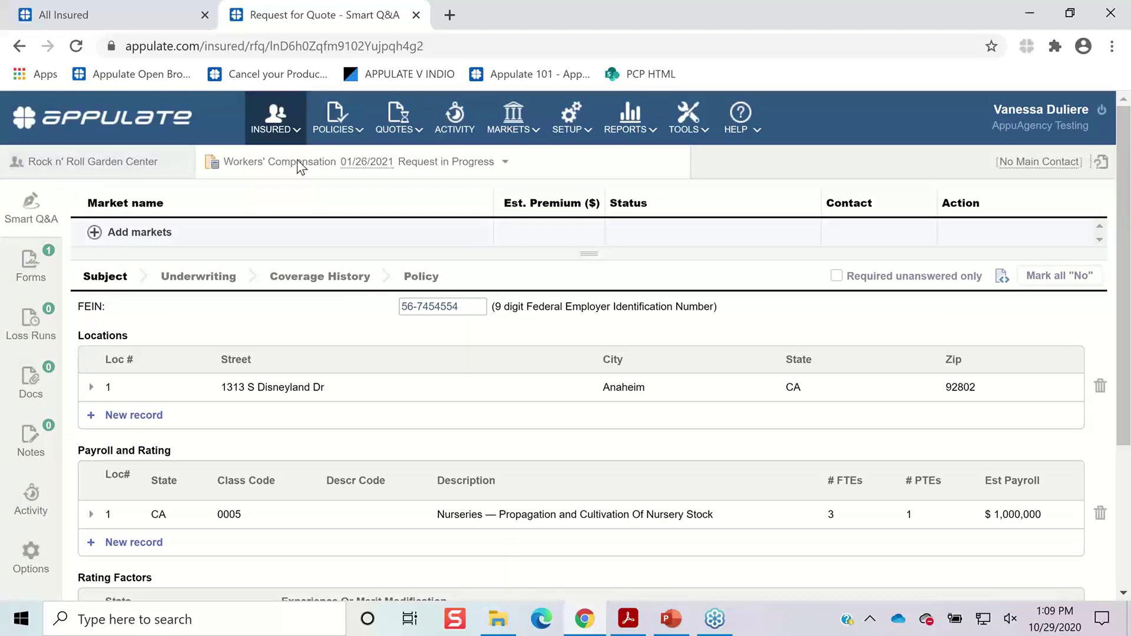
Step: Review the Workers' Compensation request's effective and expiration dates and the imported Subject answers
{"action": "left_click", "coordinate": [381, 168]}
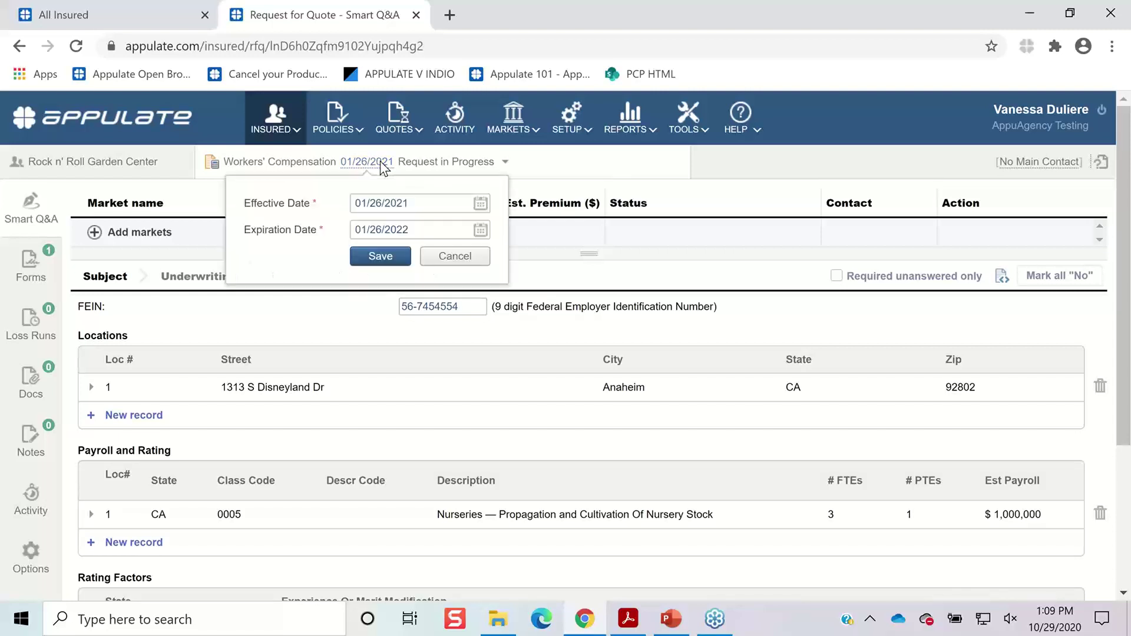
{"action": "left_click", "coordinate": [450, 255]}
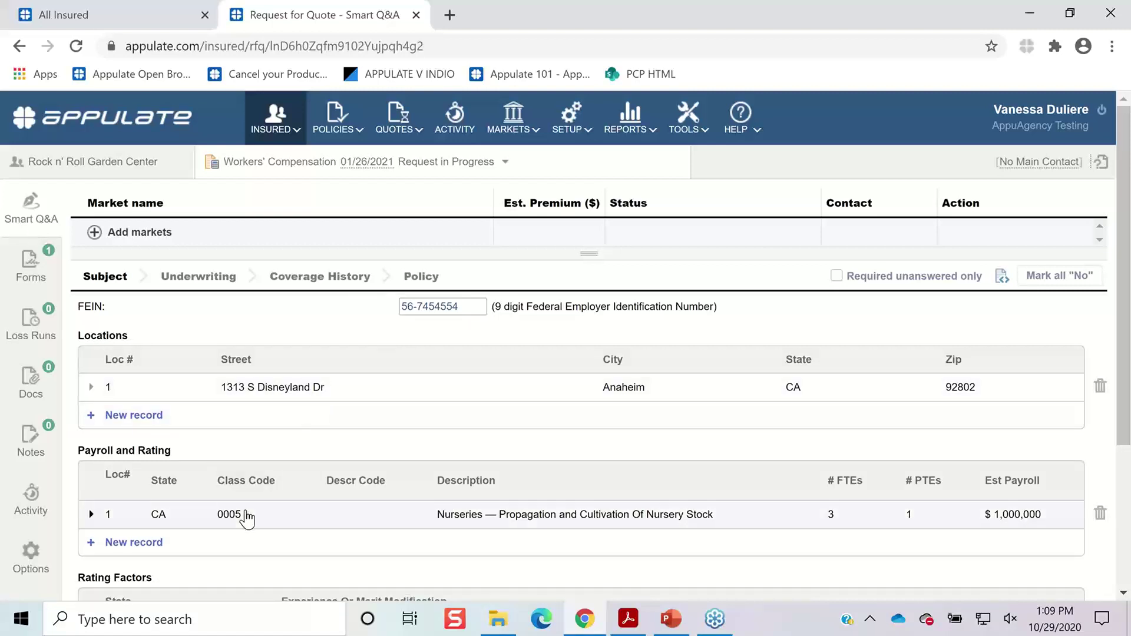
{"action": "scroll", "coordinate": [489, 540], "scroll_direction": "down", "scroll_amount": 3}
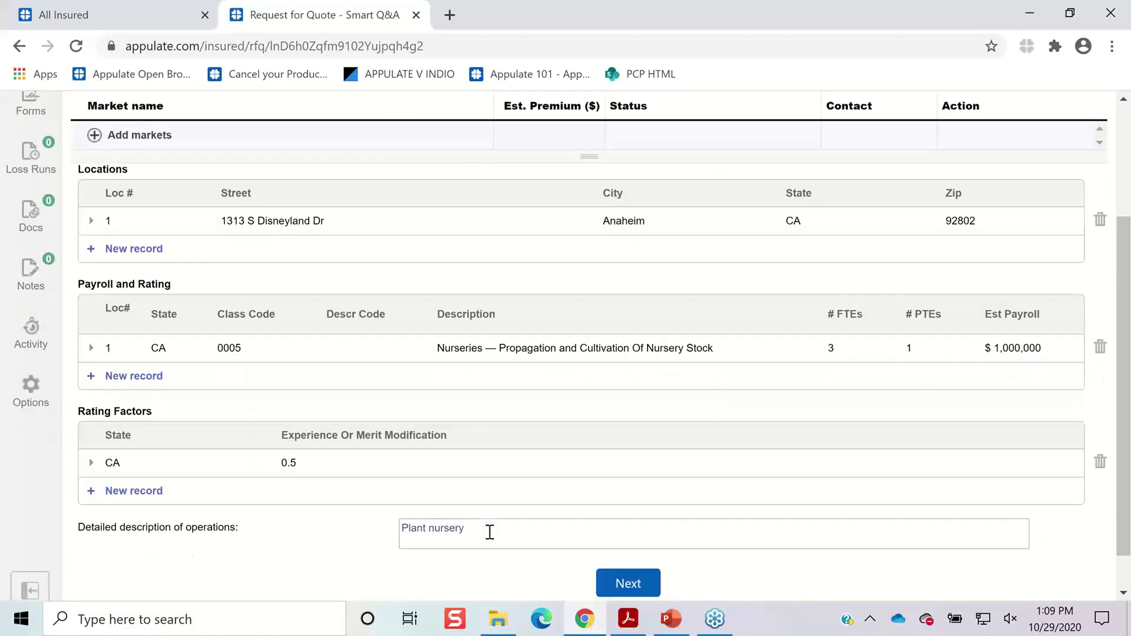
{"action": "scroll", "coordinate": [490, 532], "scroll_direction": "up", "scroll_amount": 3}
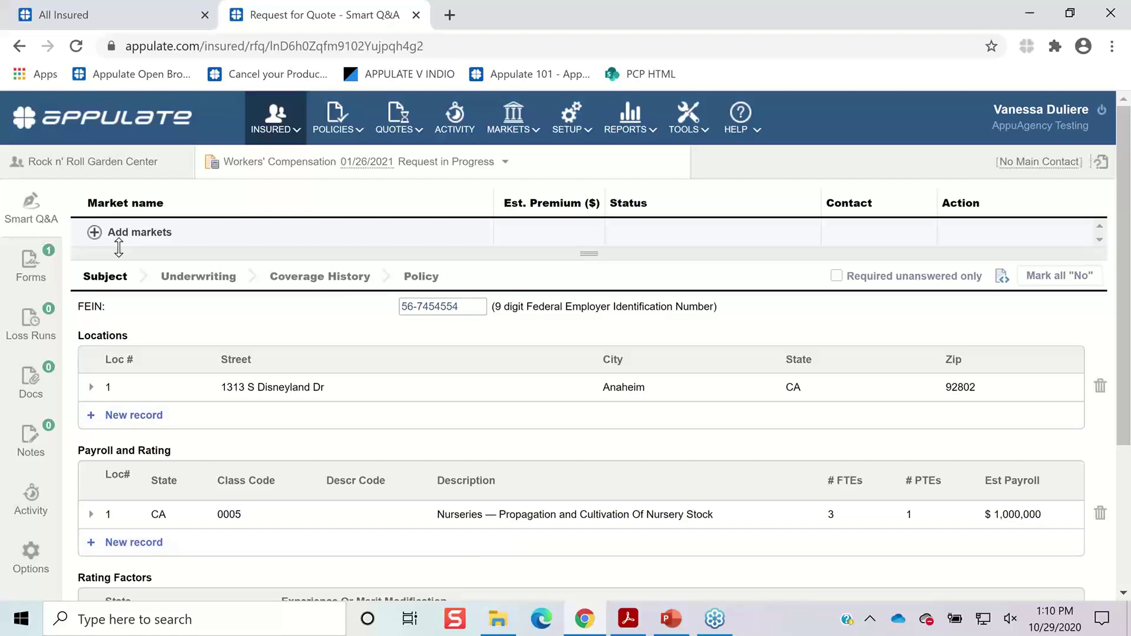
Step: Add Empire Underwriters, LLC as a market for the Workers' Compensation request
{"action": "left_click", "coordinate": [95, 233]}
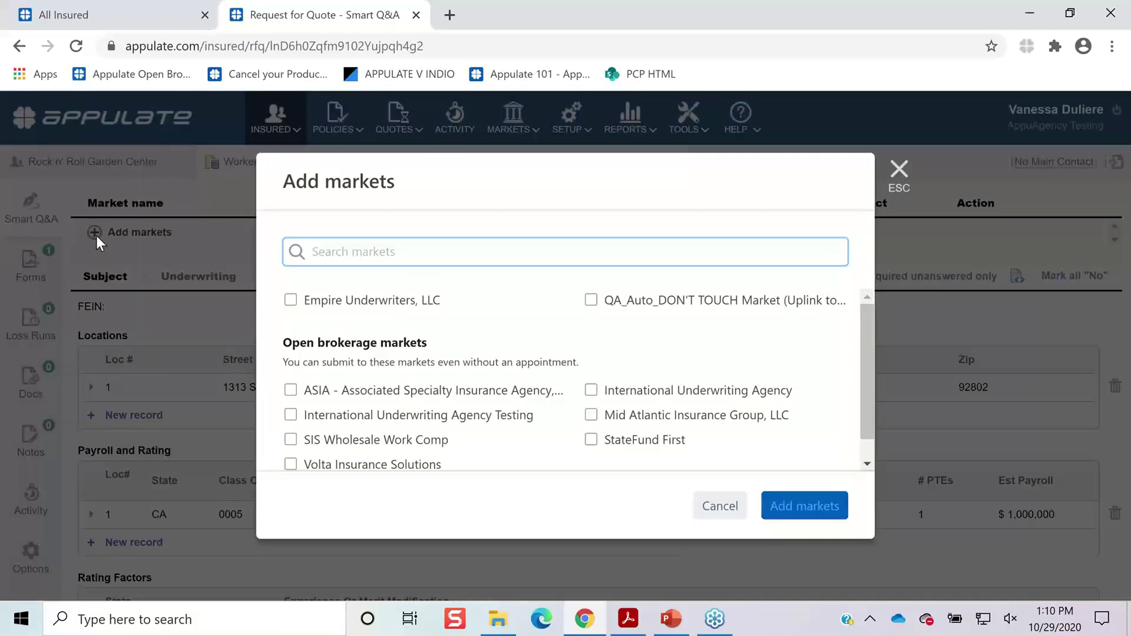
{"action": "left_click", "coordinate": [725, 508]}
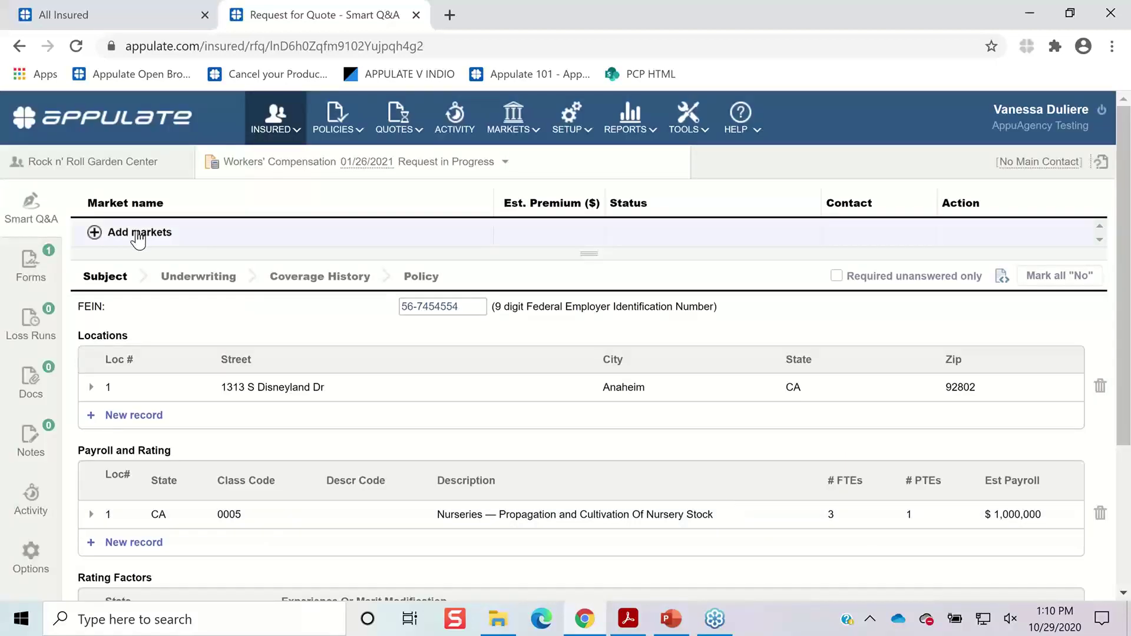
{"action": "left_click", "coordinate": [98, 238]}
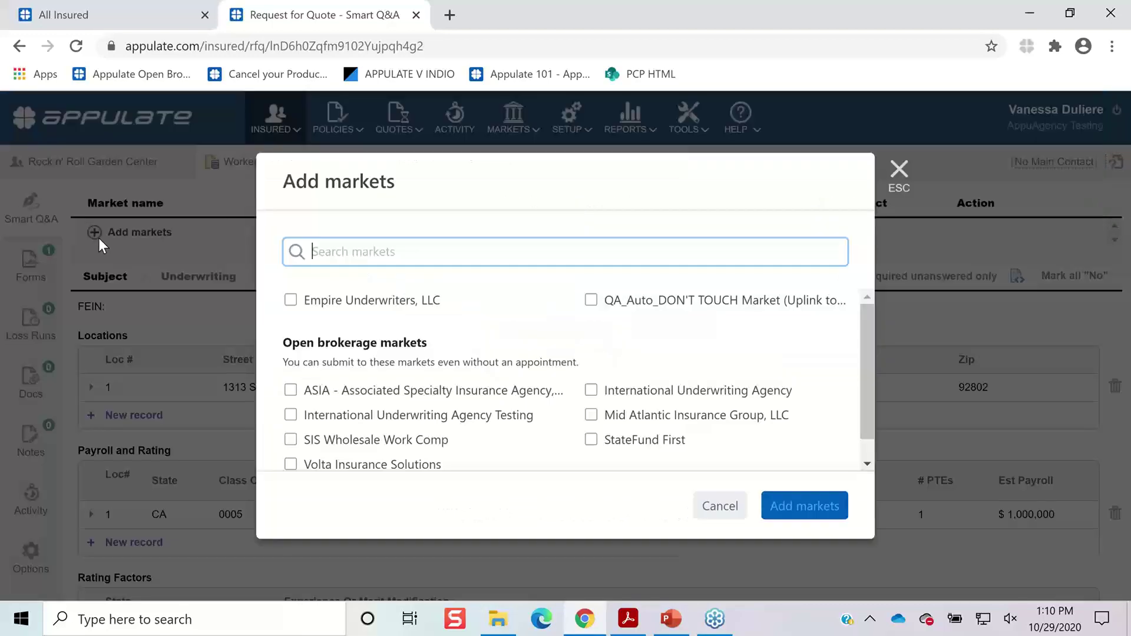
{"action": "left_click", "coordinate": [290, 300]}
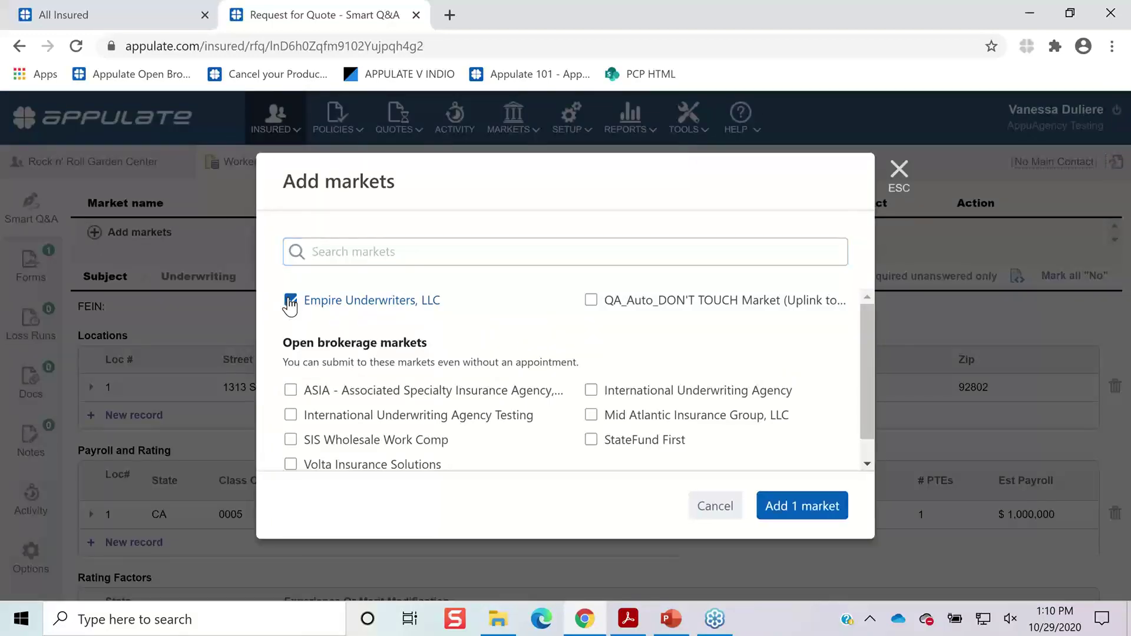
{"action": "left_click", "coordinate": [789, 507]}
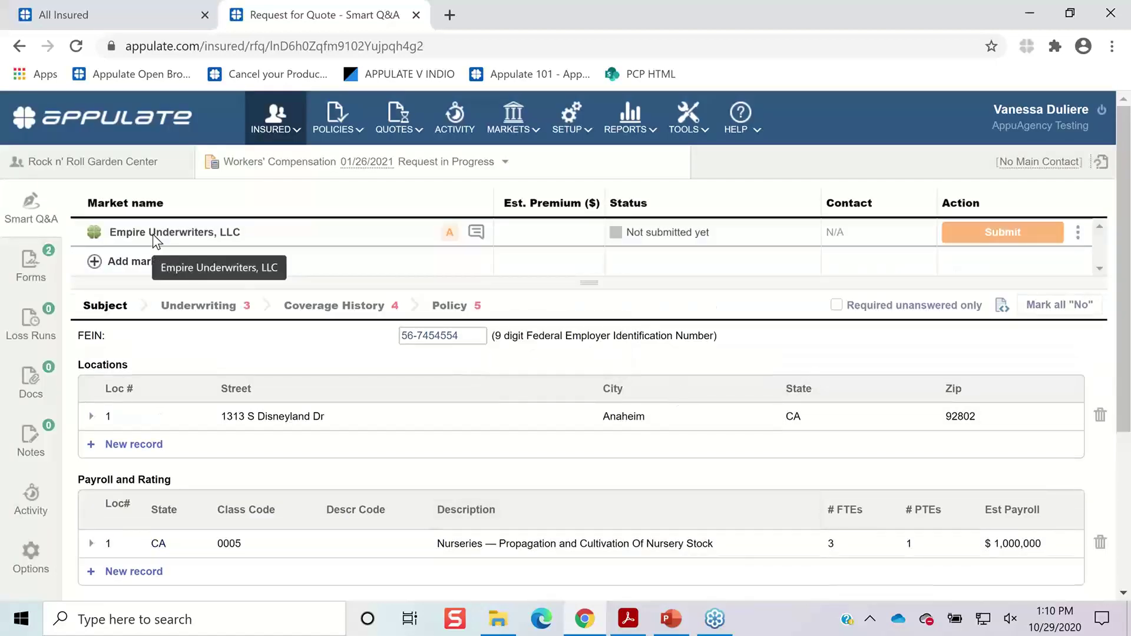
Step: Check which insured information Empire Underwriters, LLC still requires and look over the Subject section
{"action": "left_click", "coordinate": [450, 232]}
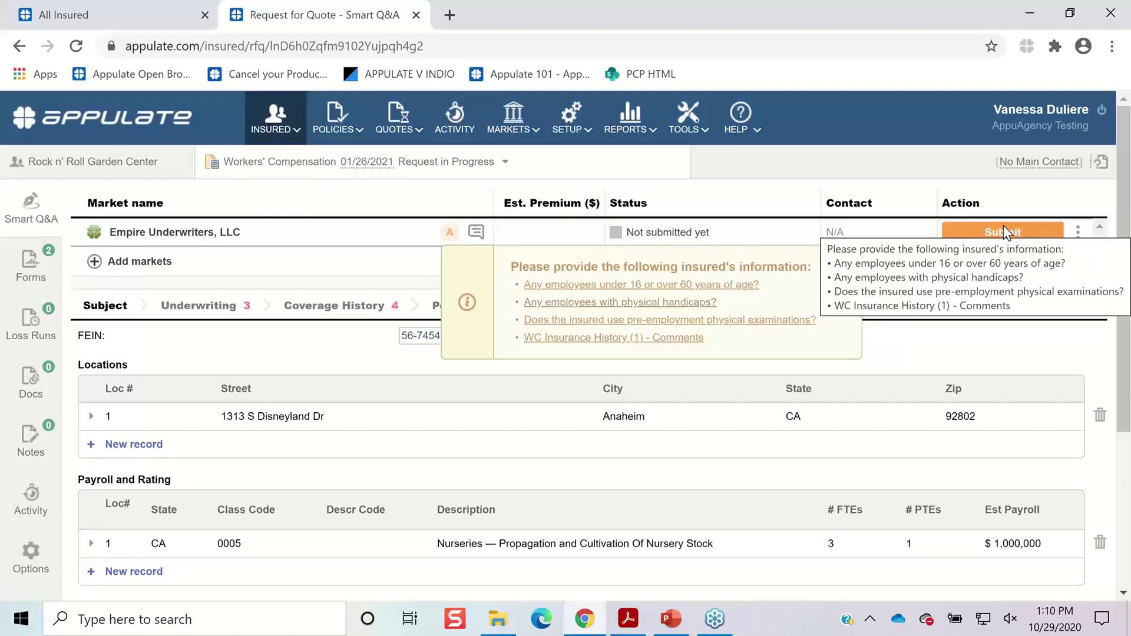
{"action": "left_click", "coordinate": [1030, 240]}
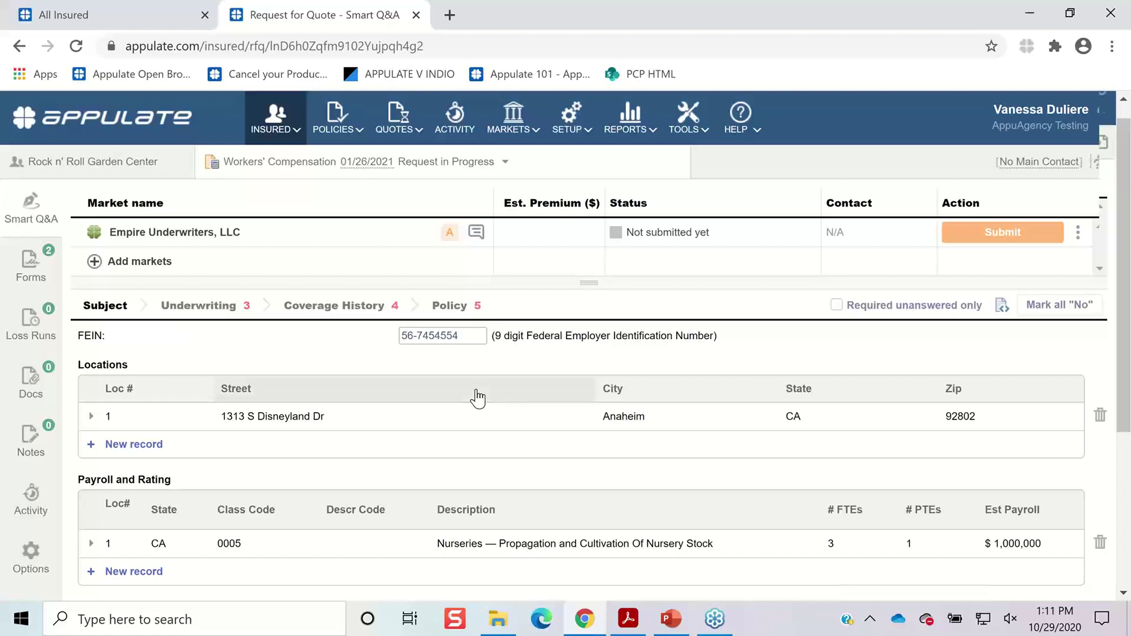
{"action": "scroll", "coordinate": [475, 396], "scroll_direction": "down", "scroll_amount": 4}
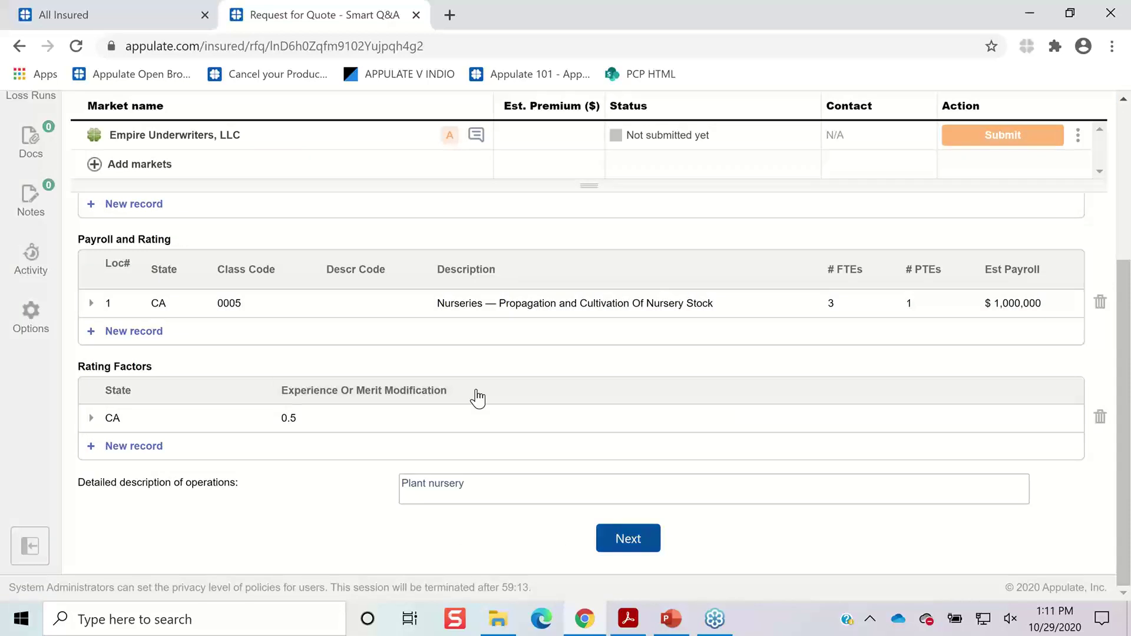
{"action": "scroll", "coordinate": [501, 399], "scroll_direction": "up", "scroll_amount": 4}
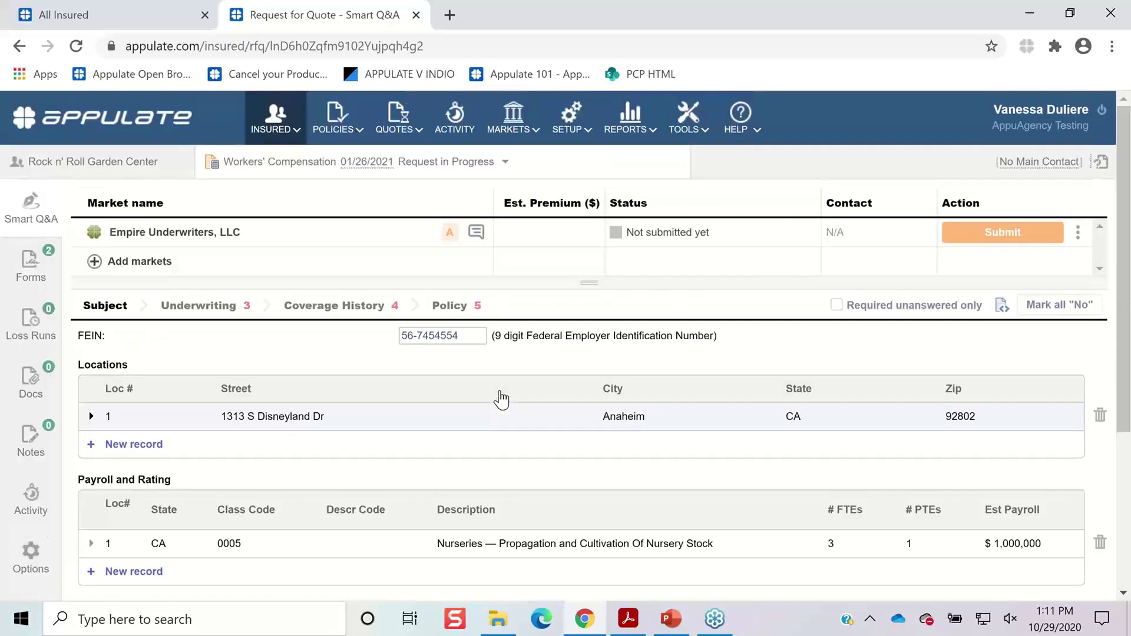
Step: Answer No to the required underwriting questions on employees under 16 or over 60, physical handicaps and pre-employment physical examinations
{"action": "left_click", "coordinate": [219, 307]}
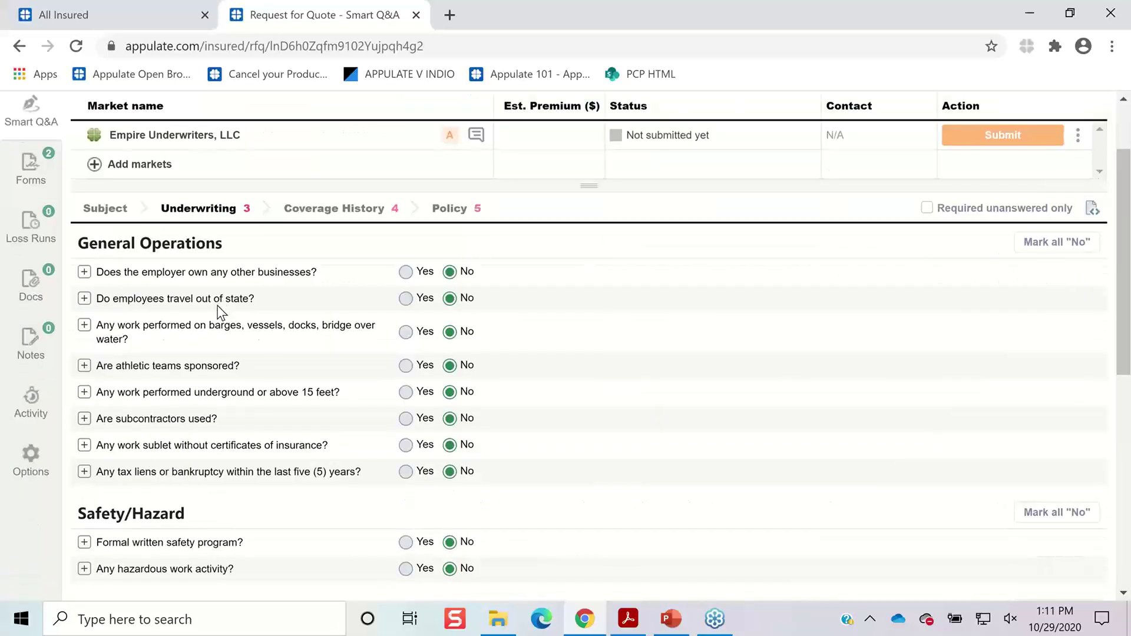
{"action": "scroll", "coordinate": [218, 309], "scroll_direction": "down", "scroll_amount": 5}
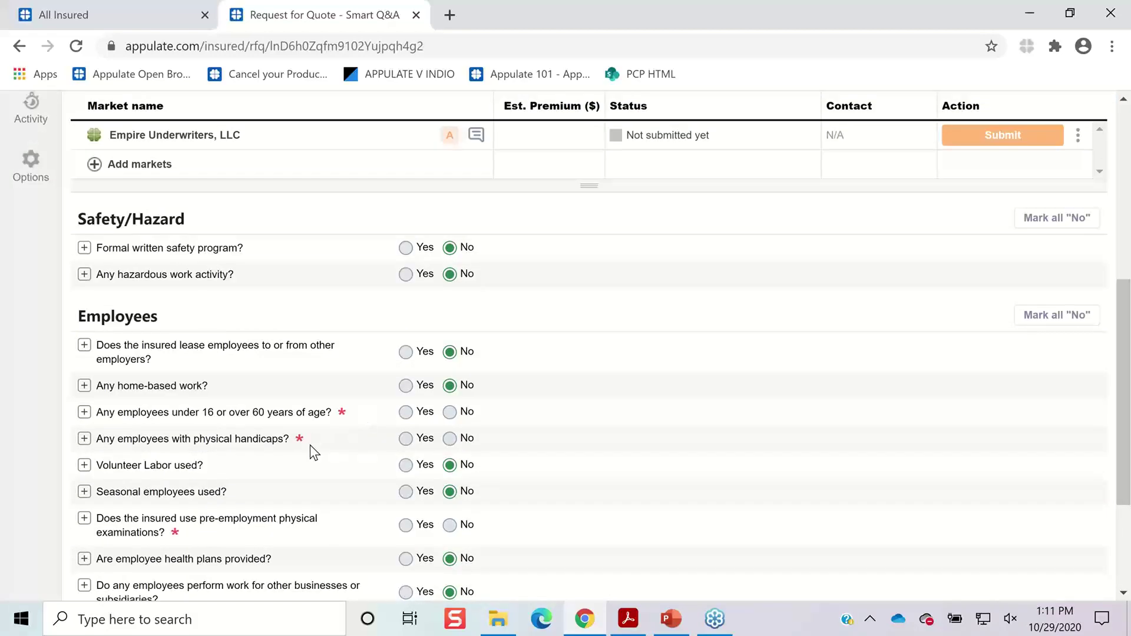
{"action": "left_click", "coordinate": [449, 412]}
{"action": "left_click", "coordinate": [450, 439]}
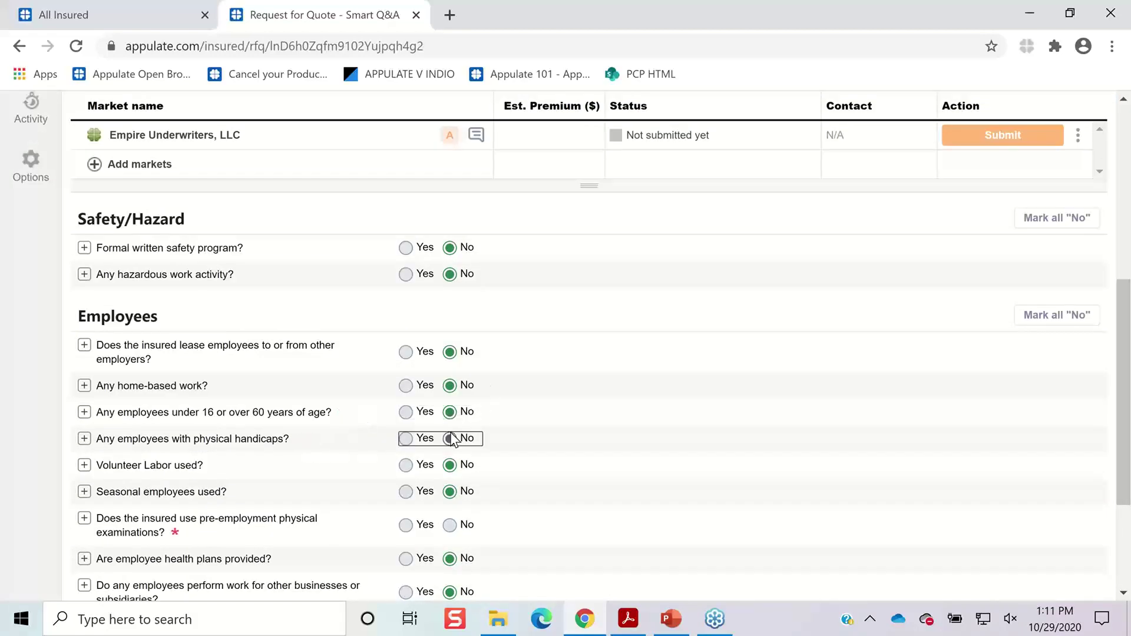
{"action": "left_click", "coordinate": [449, 526]}
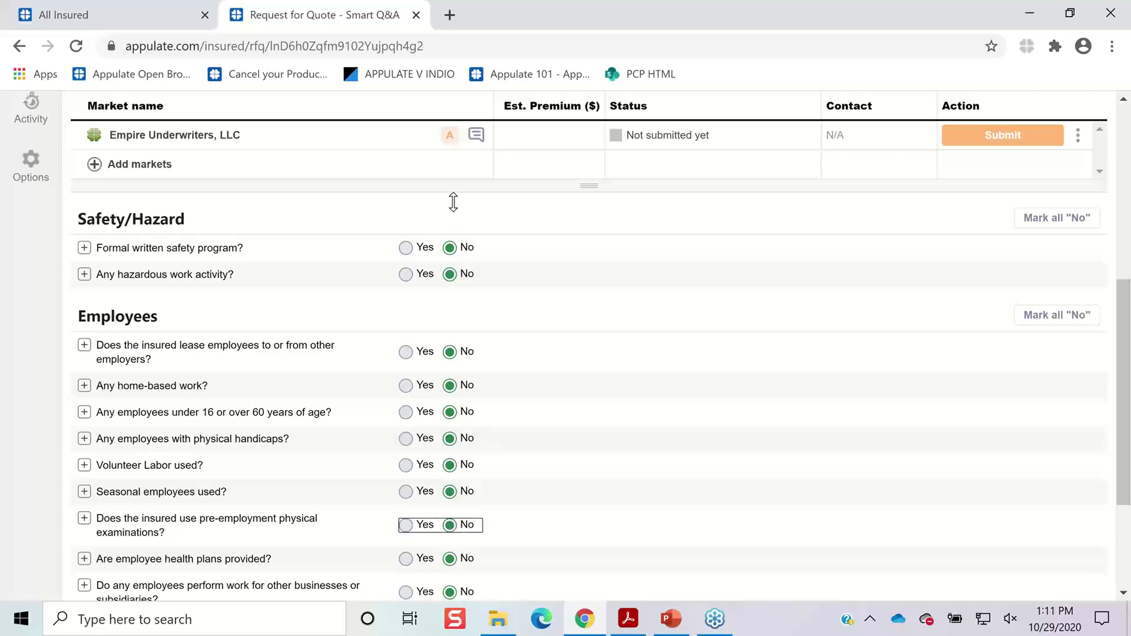
Step: Enter NA as the comment on the first required WC Insurance History record
{"action": "mouse_move", "coordinate": [455, 149]}
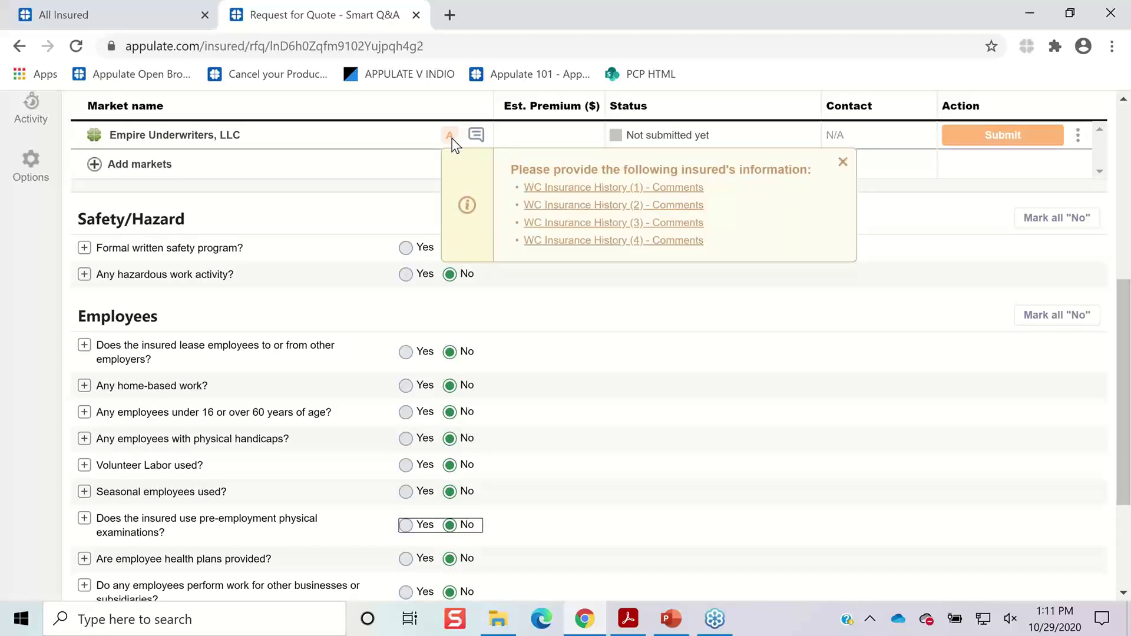
{"action": "left_click", "coordinate": [544, 187]}
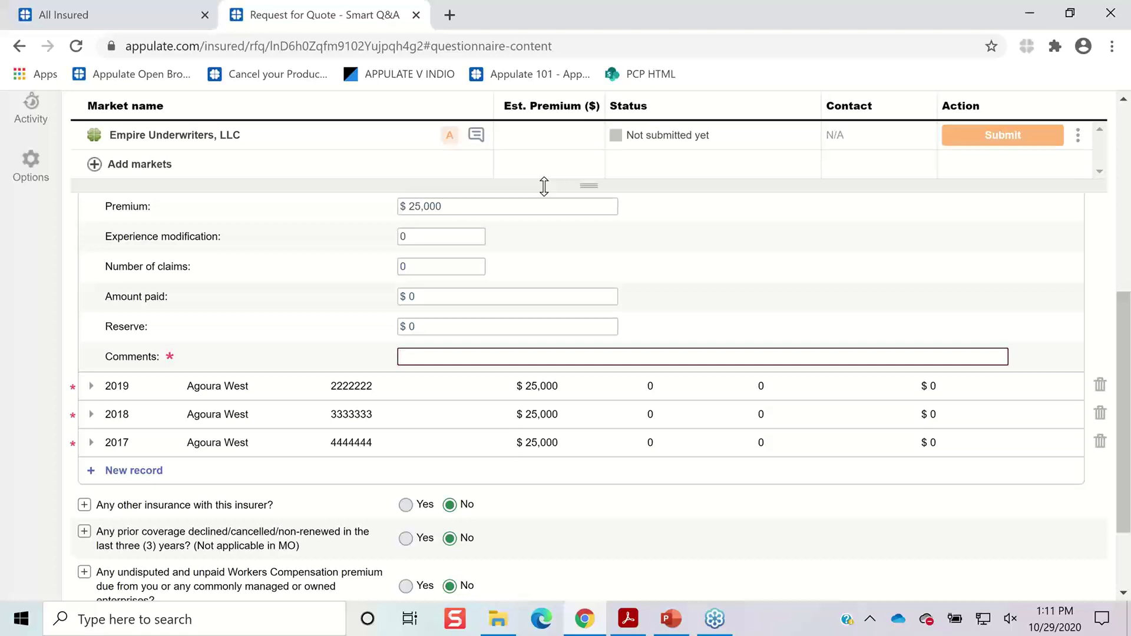
{"action": "key", "text": "alt+Tab"}
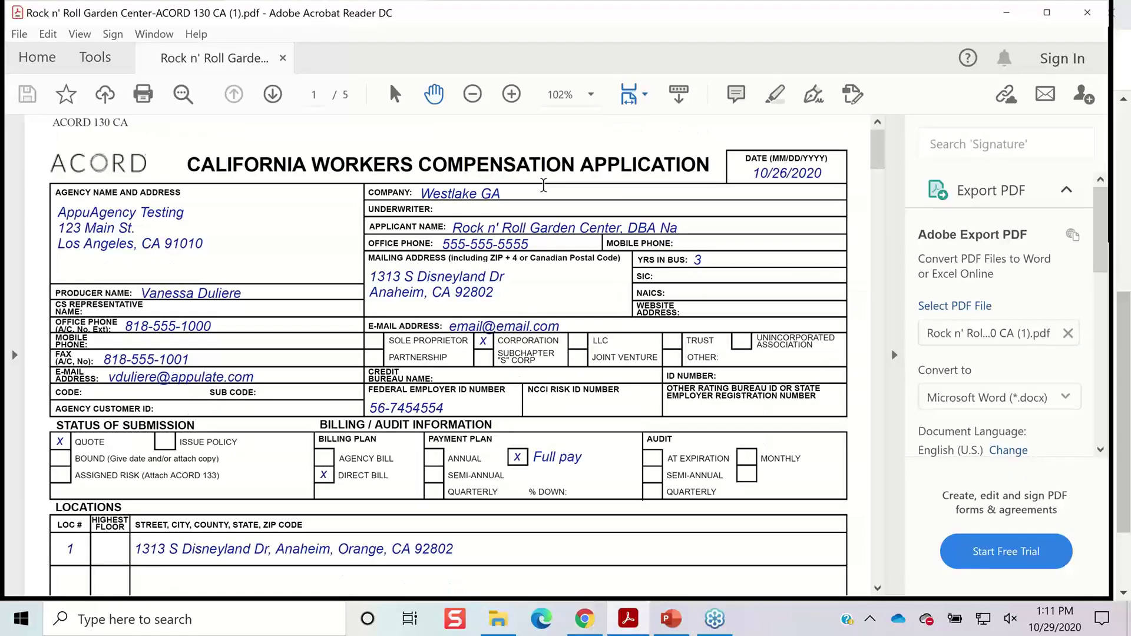
{"action": "key", "text": "alt+Tab"}
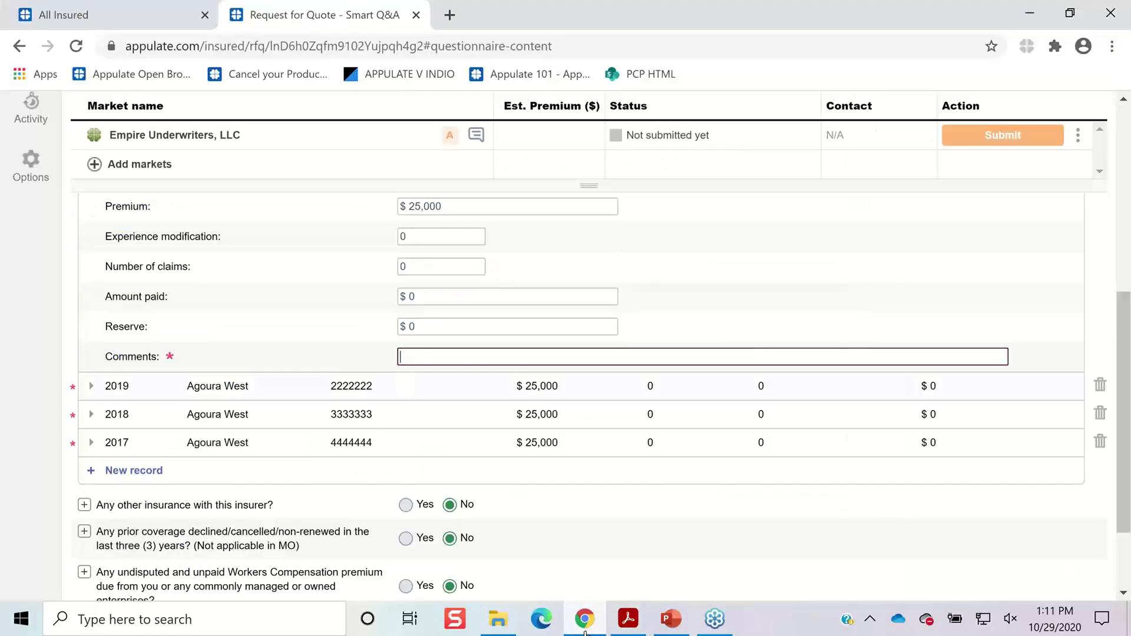
{"action": "type", "text": "NA"}
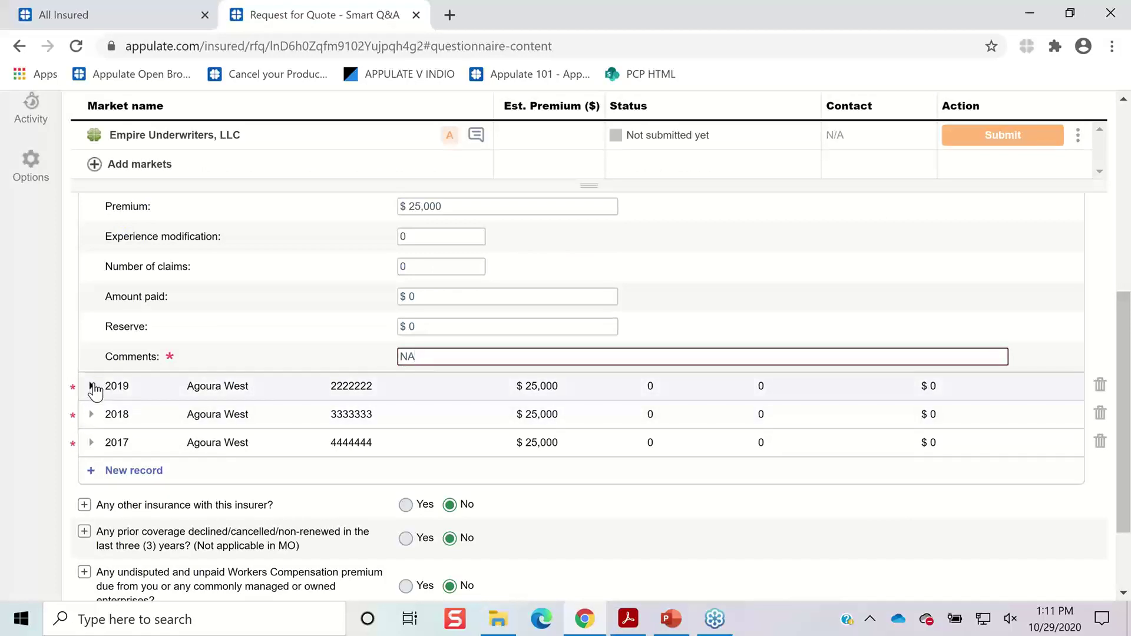
Step: Enter NA as the comment on the 2019 WC Insurance History record
{"action": "left_click", "coordinate": [93, 384]}
{"action": "scroll", "coordinate": [332, 421], "scroll_direction": "up", "scroll_amount": 5}
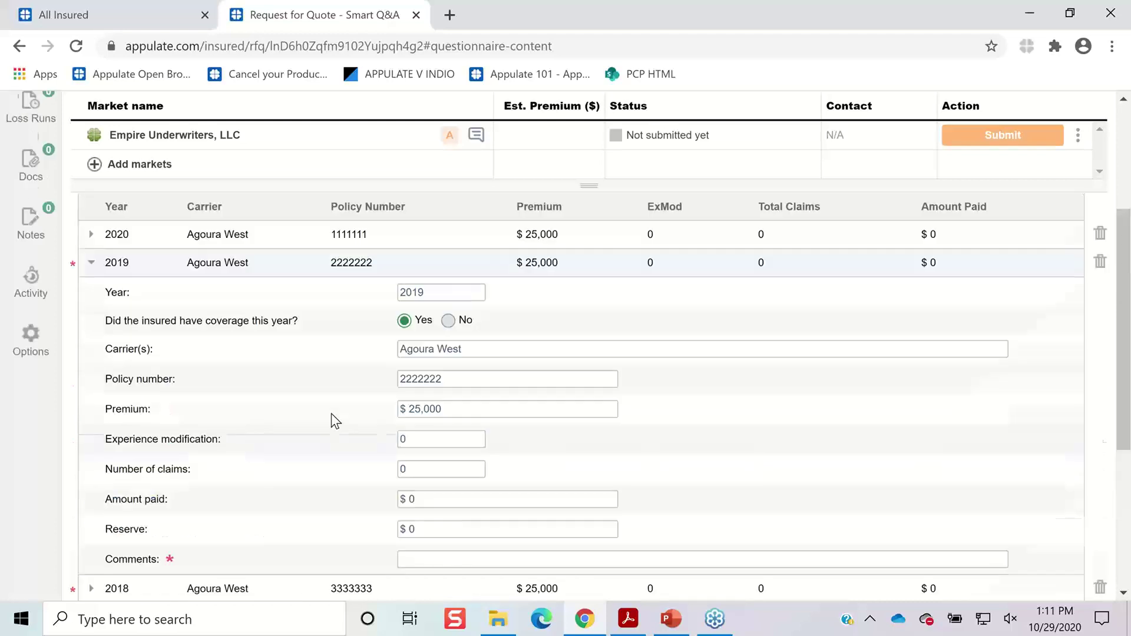
{"action": "scroll", "coordinate": [334, 421], "scroll_direction": "down", "scroll_amount": 2}
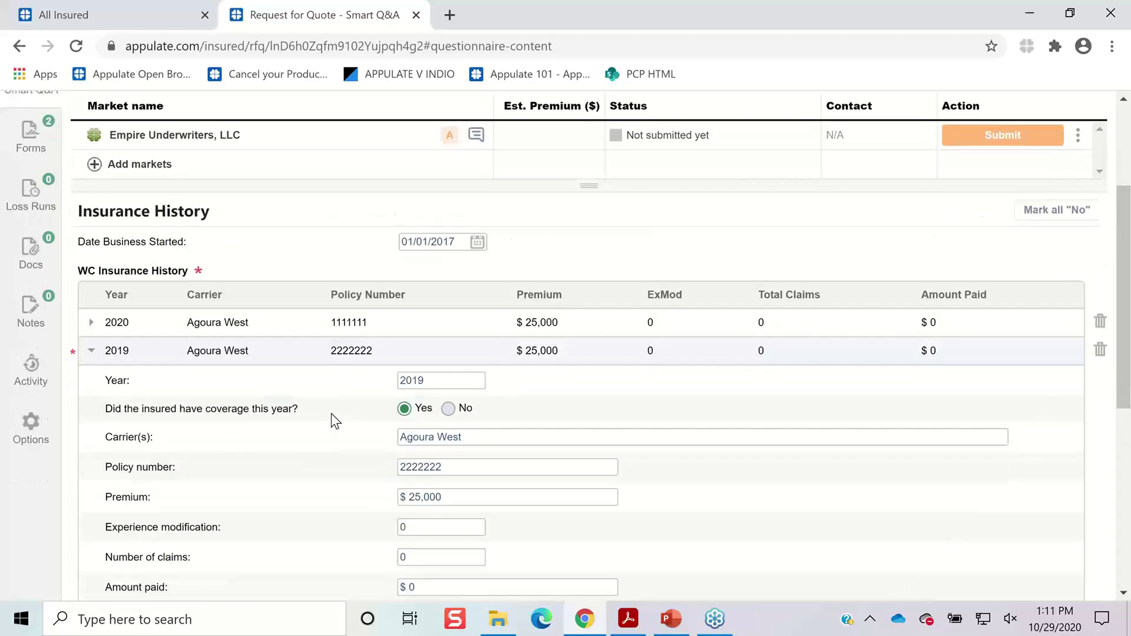
{"action": "scroll", "coordinate": [332, 420], "scroll_direction": "down", "scroll_amount": 2}
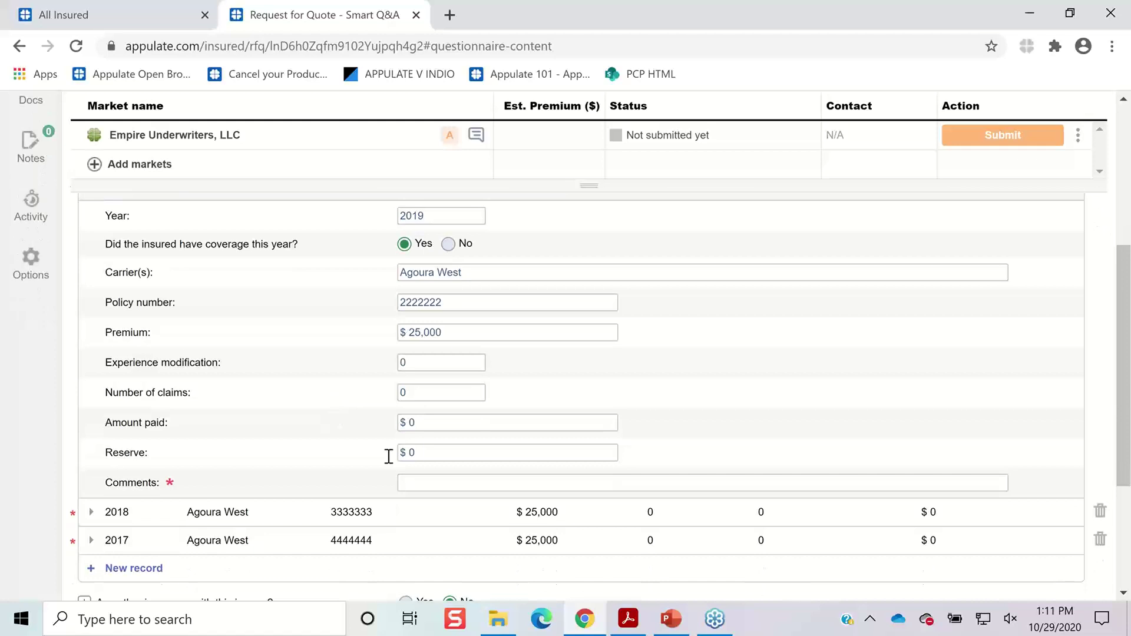
{"action": "left_click", "coordinate": [404, 483]}
{"action": "type", "text": "N/A"}
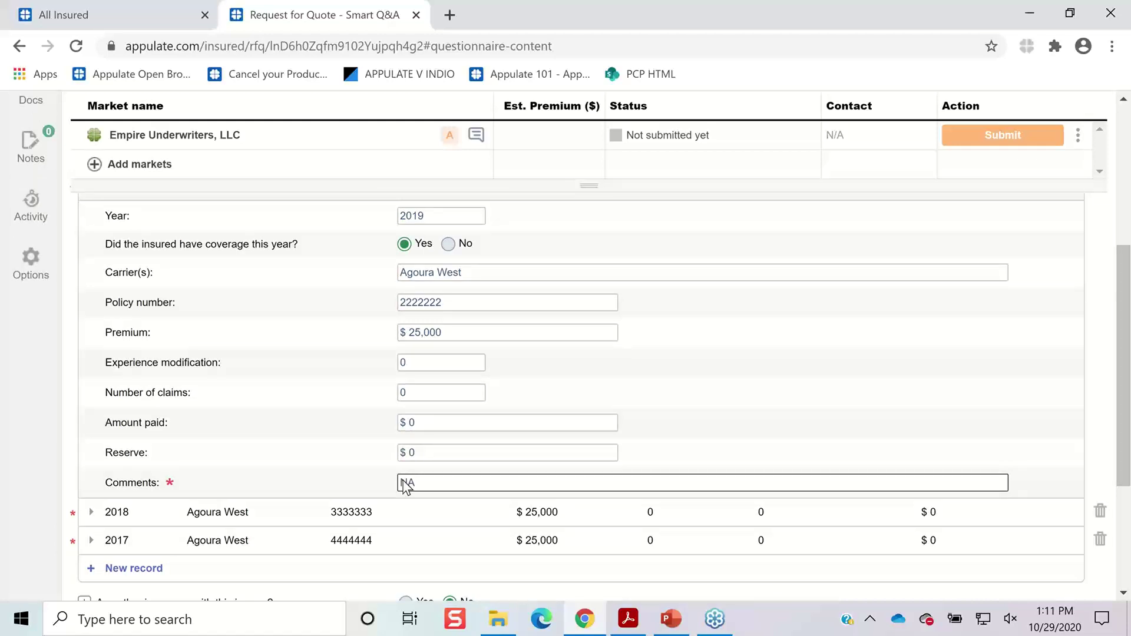
Step: Enter NA as the comment on the 2018 WC Insurance History record
{"action": "left_click", "coordinate": [90, 510]}
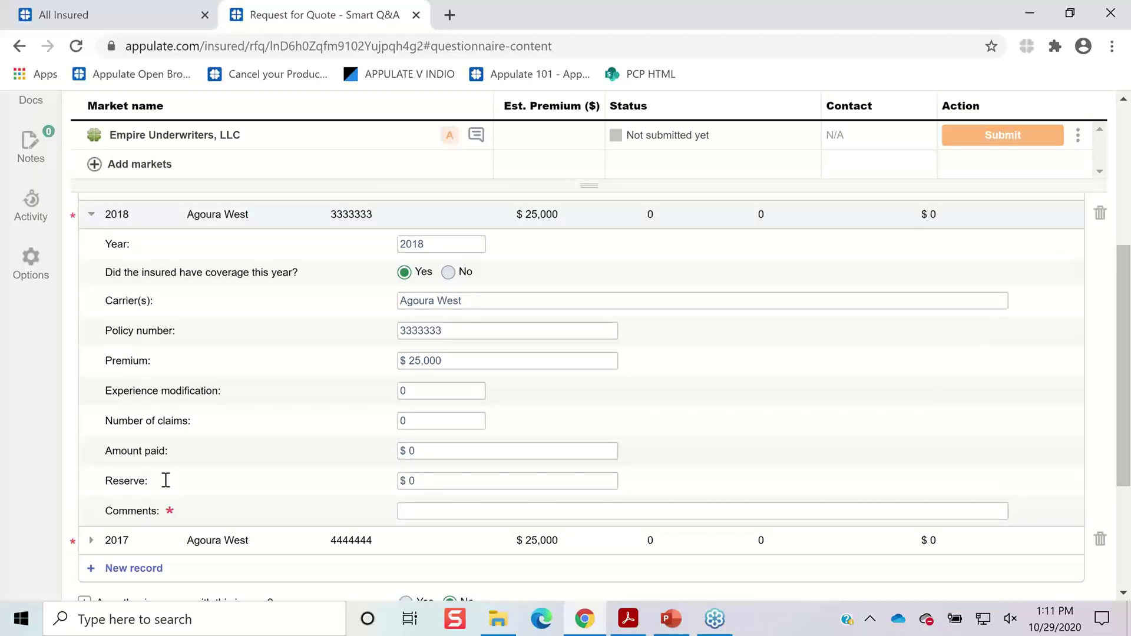
{"action": "left_click", "coordinate": [435, 508]}
{"action": "type", "text": "NA"}
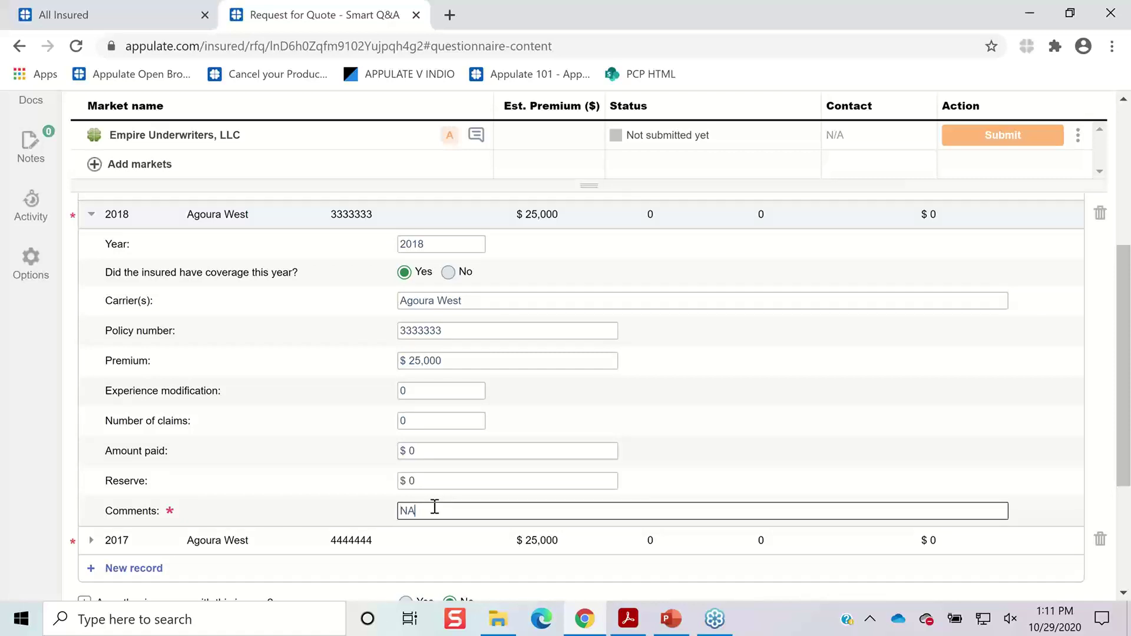
Step: Enter NA as the comment on the 2017 WC Insurance History record and proceed to the Policy section
{"action": "left_click", "coordinate": [92, 540]}
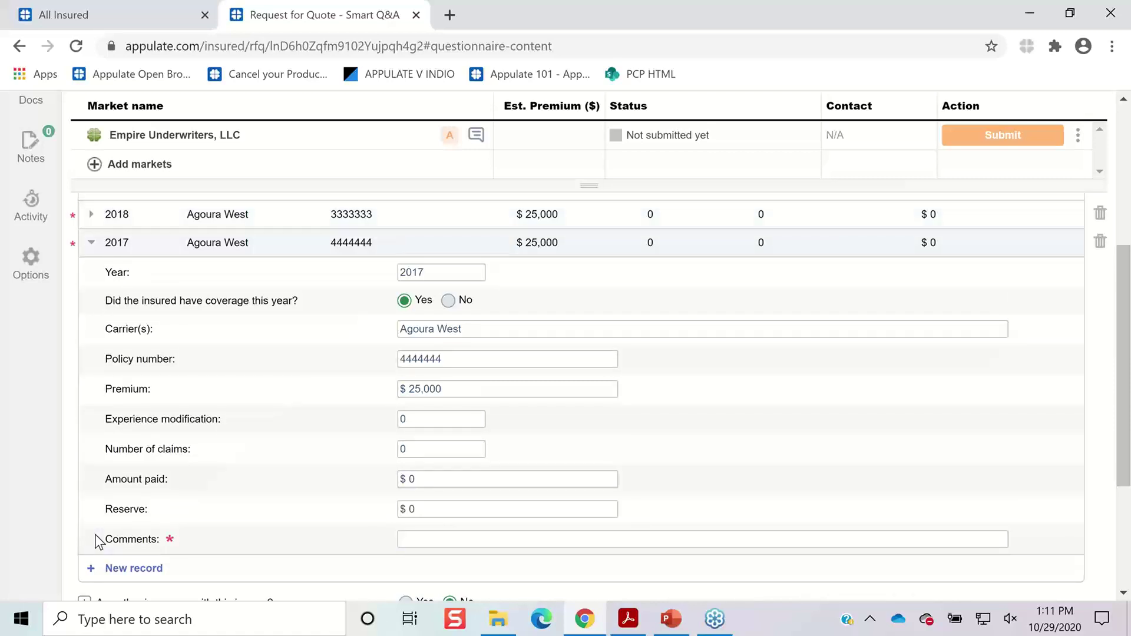
{"action": "left_click", "coordinate": [433, 538]}
{"action": "type", "text": "NA"}
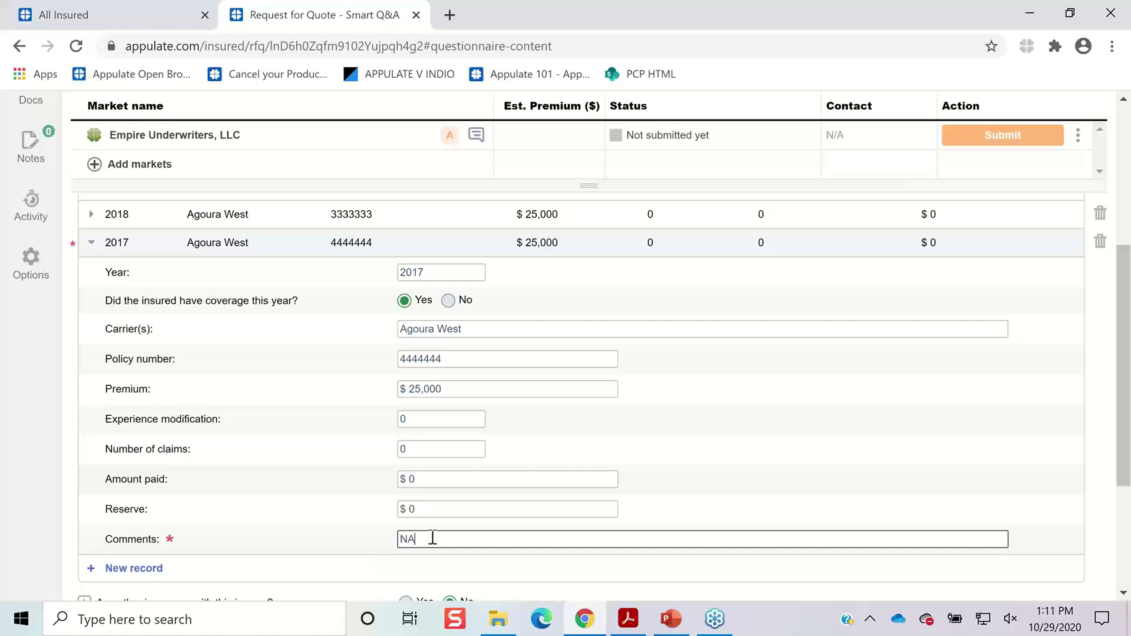
{"action": "left_click", "coordinate": [3, 512]}
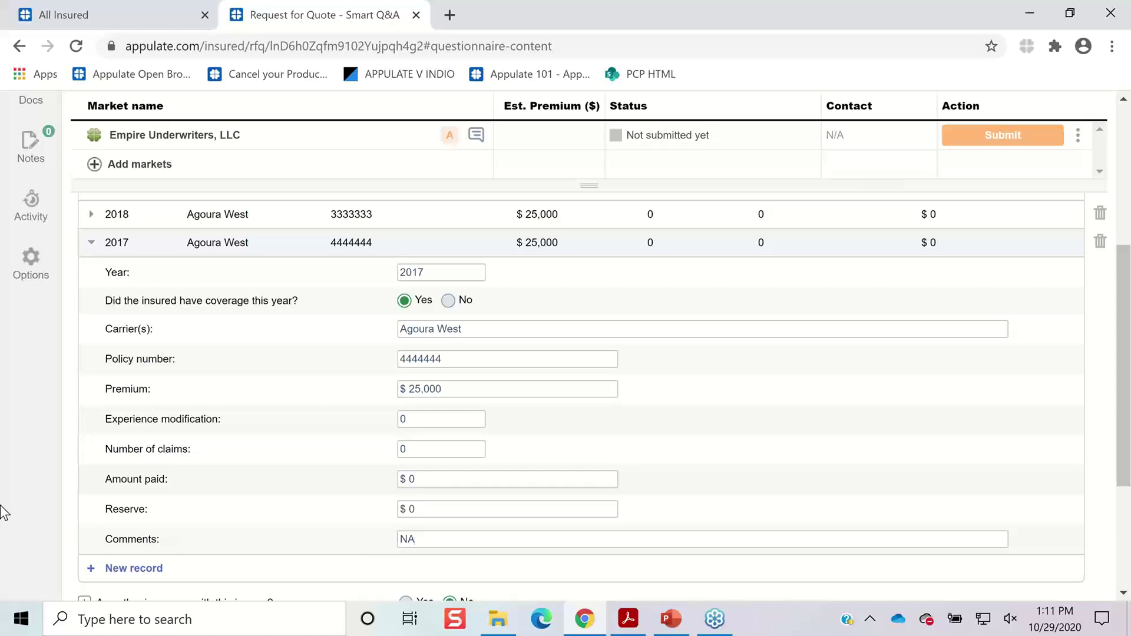
{"action": "scroll", "coordinate": [3, 512], "scroll_direction": "down", "scroll_amount": 4}
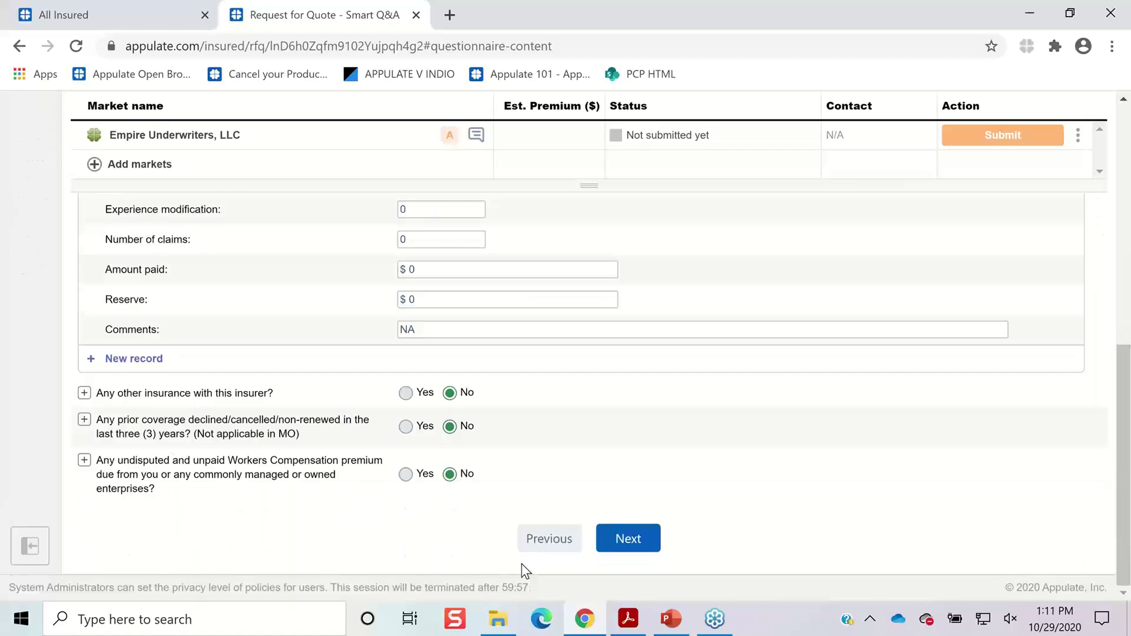
{"action": "left_click", "coordinate": [617, 547]}
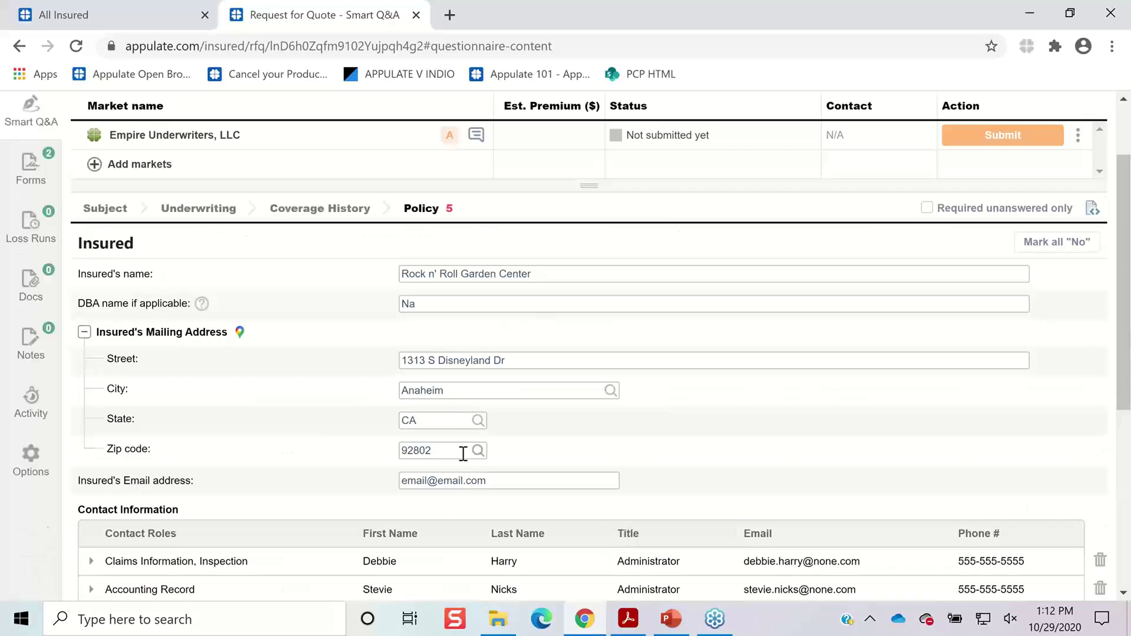
Step: Assign class code 0005 Nurseries — Propagation and Cultivation Of Nursery Stock to the first Individuals Inc/Exc record
{"action": "scroll", "coordinate": [462, 463], "scroll_direction": "down", "scroll_amount": 1}
{"action": "scroll", "coordinate": [480, 416], "scroll_direction": "down", "scroll_amount": 2}
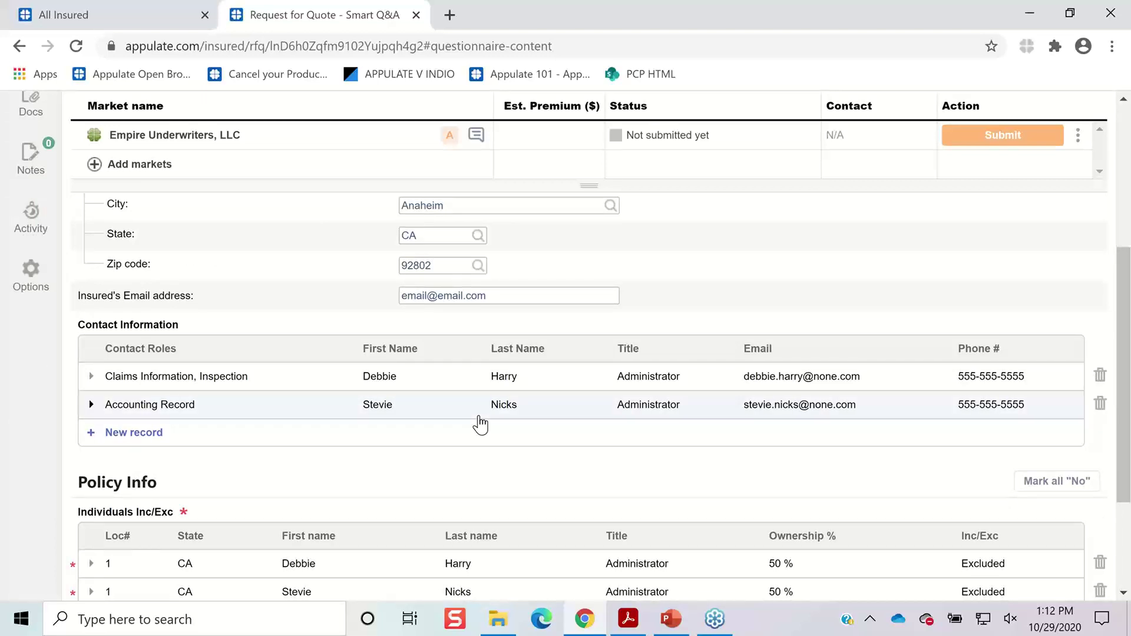
{"action": "scroll", "coordinate": [480, 423], "scroll_direction": "down", "scroll_amount": 2}
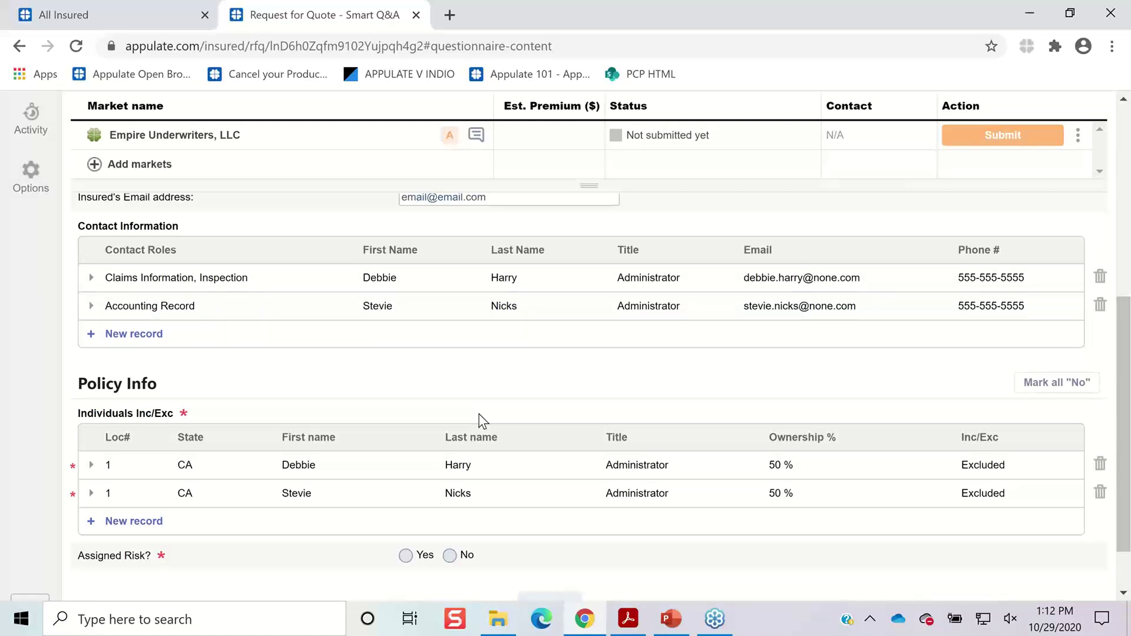
{"action": "left_click", "coordinate": [92, 467]}
{"action": "scroll", "coordinate": [92, 469], "scroll_direction": "down", "scroll_amount": 5}
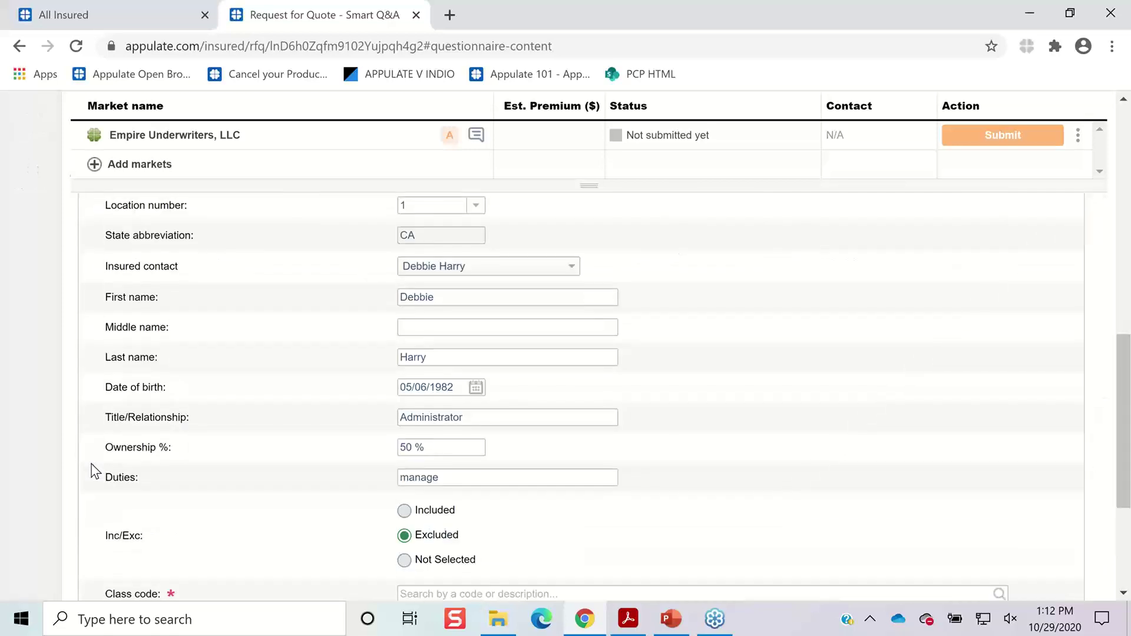
{"action": "scroll", "coordinate": [93, 470], "scroll_direction": "down", "scroll_amount": 3}
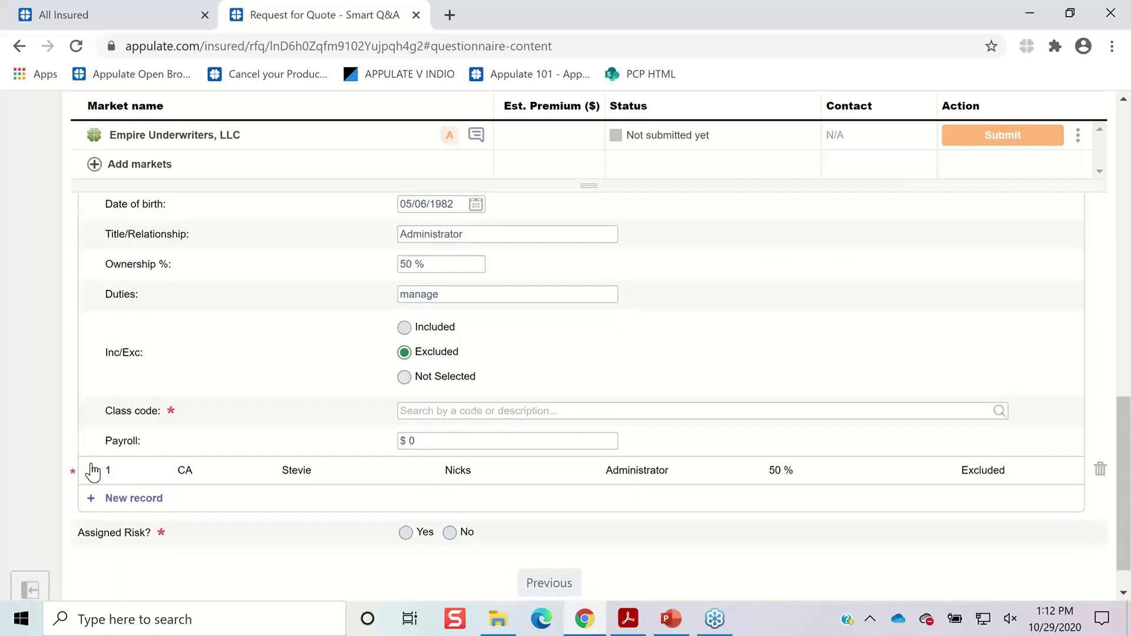
{"action": "left_click", "coordinate": [412, 411]}
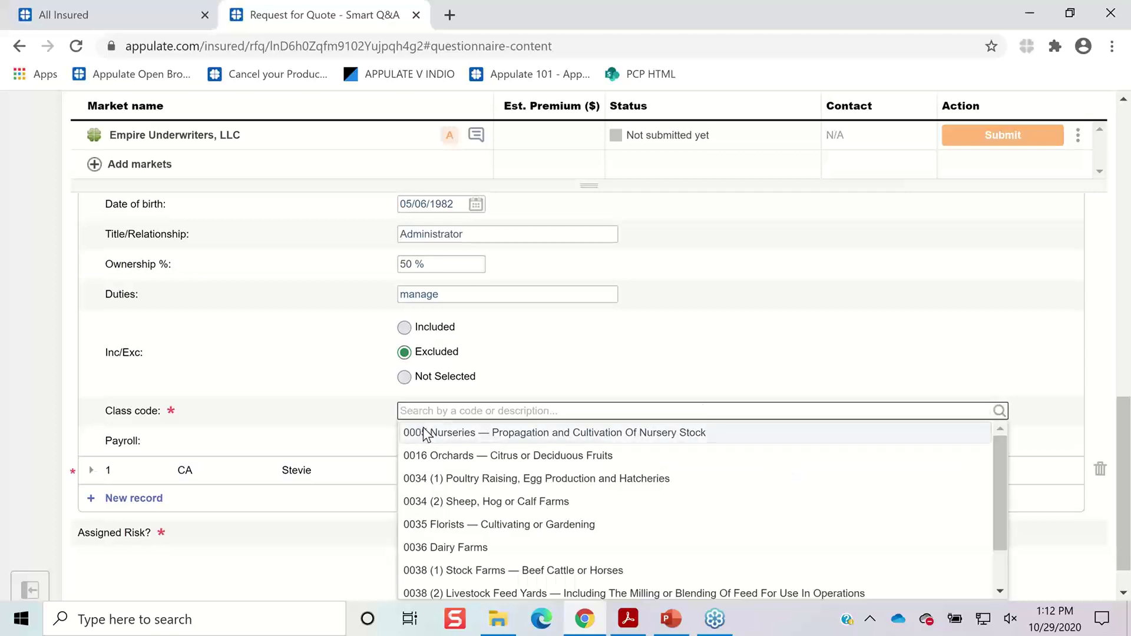
{"action": "left_click", "coordinate": [423, 432]}
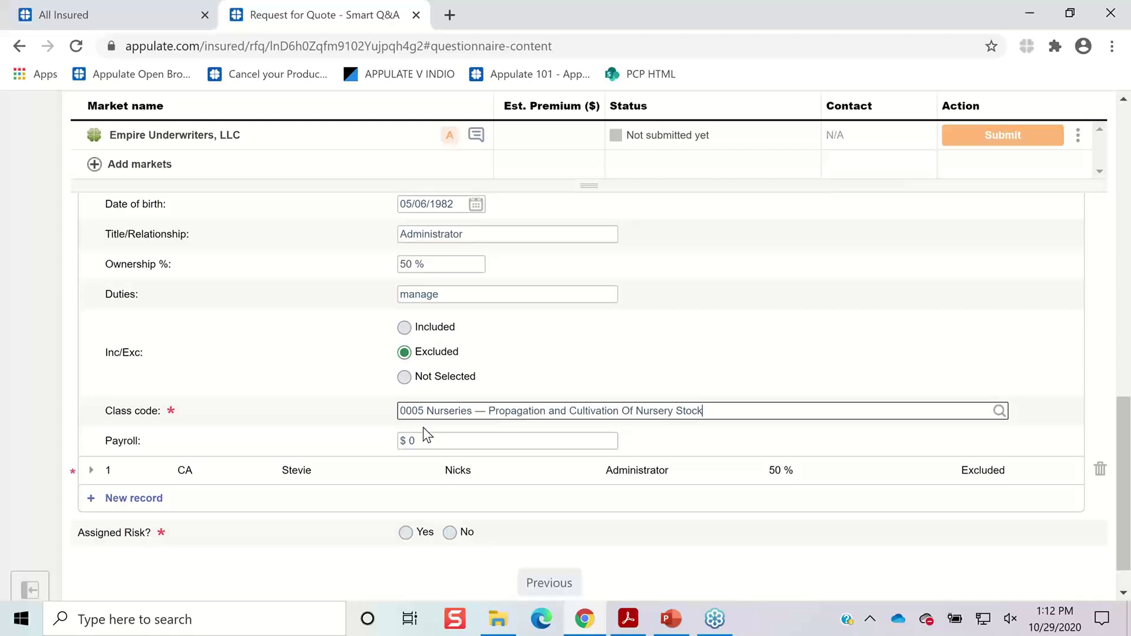
Step: Assign class code 0034 (2) Sheep, Hog or Calf Farms to the second Individuals Inc/Exc record and answer No to Assigned Risk
{"action": "left_click", "coordinate": [91, 470]}
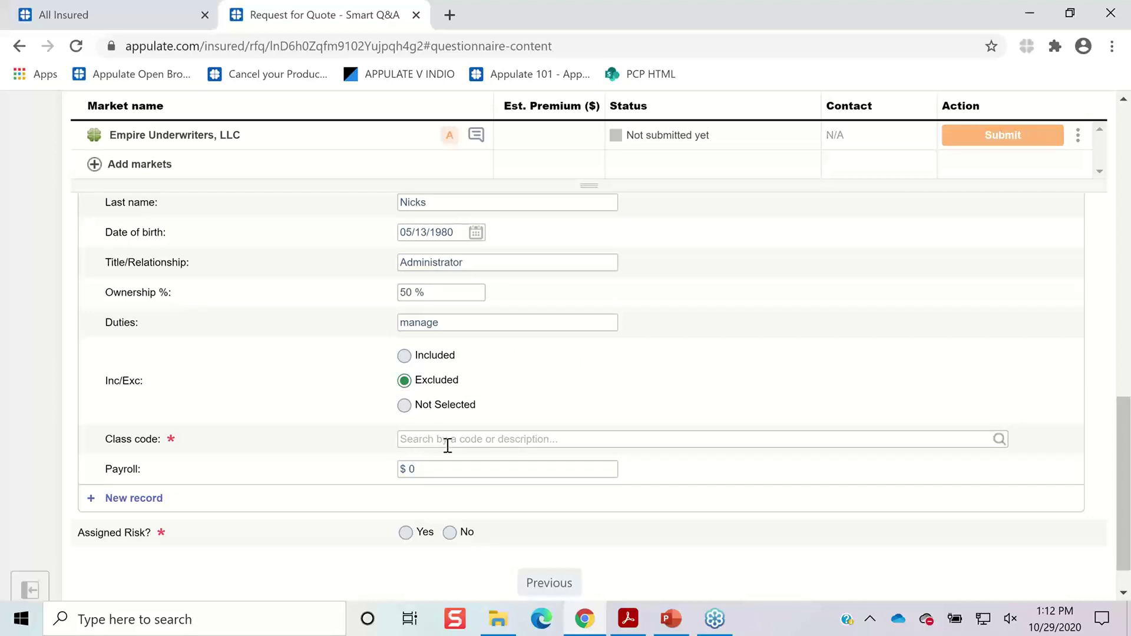
{"action": "left_click", "coordinate": [447, 440]}
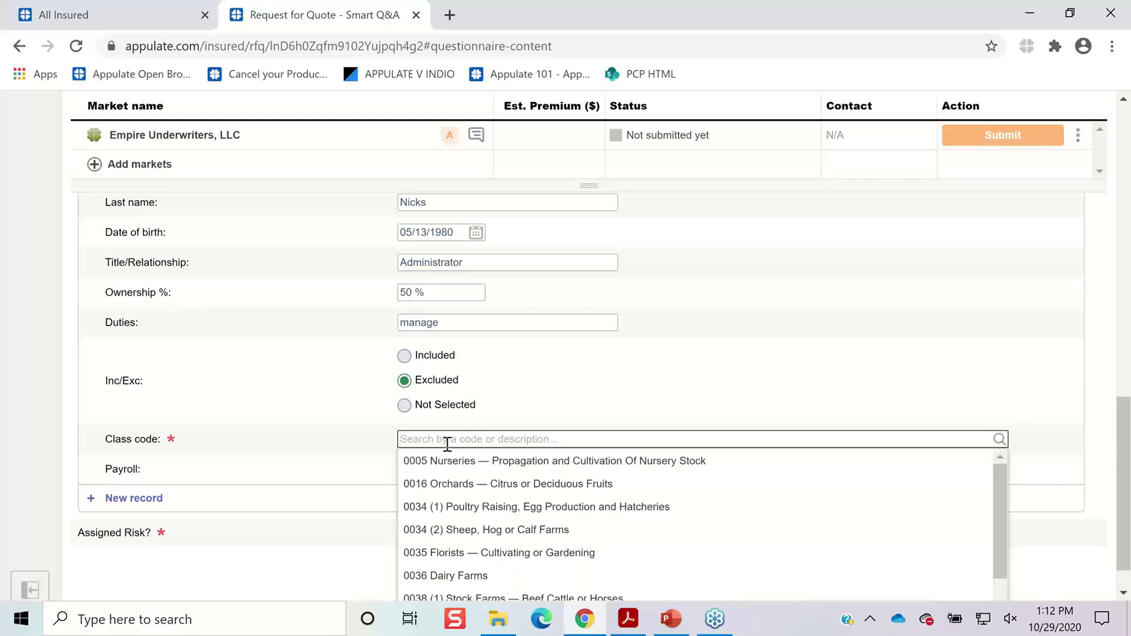
{"action": "left_click", "coordinate": [445, 530]}
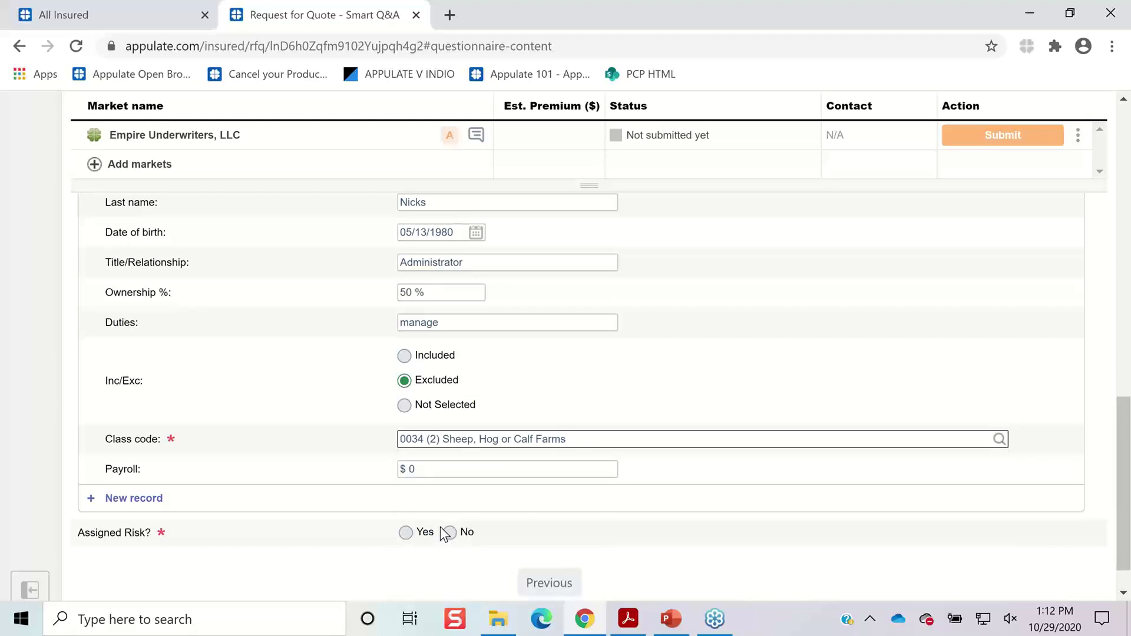
{"action": "left_click", "coordinate": [451, 533]}
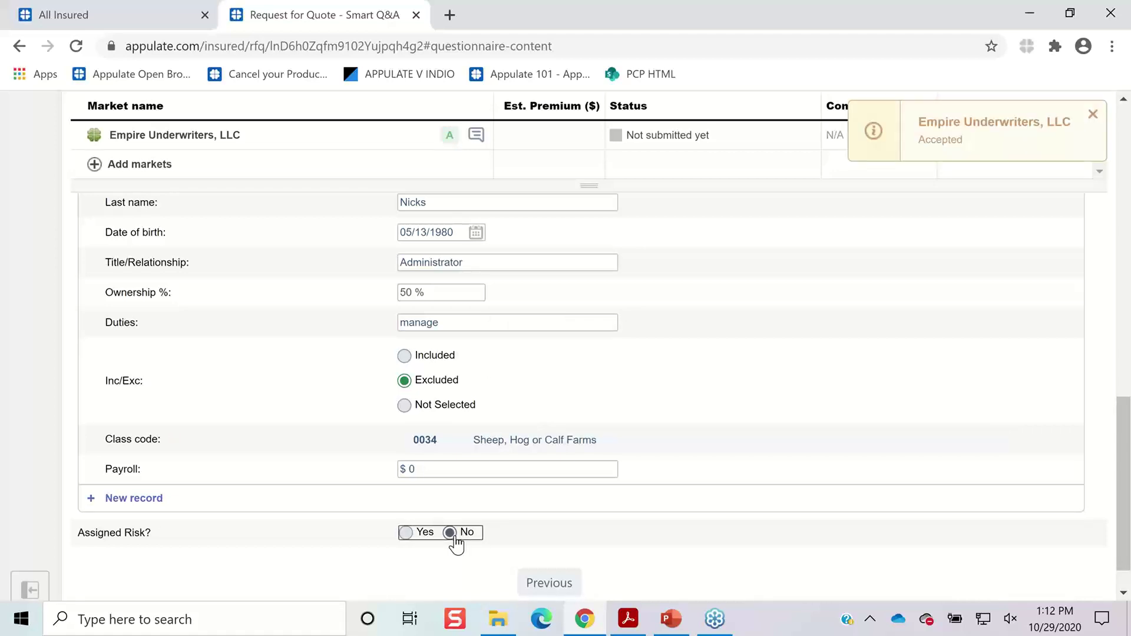
Step: Submit the completed Workers' Compensation request to Empire Underwriters, LLC
{"action": "scroll", "coordinate": [829, 388], "scroll_direction": "up", "scroll_amount": 4}
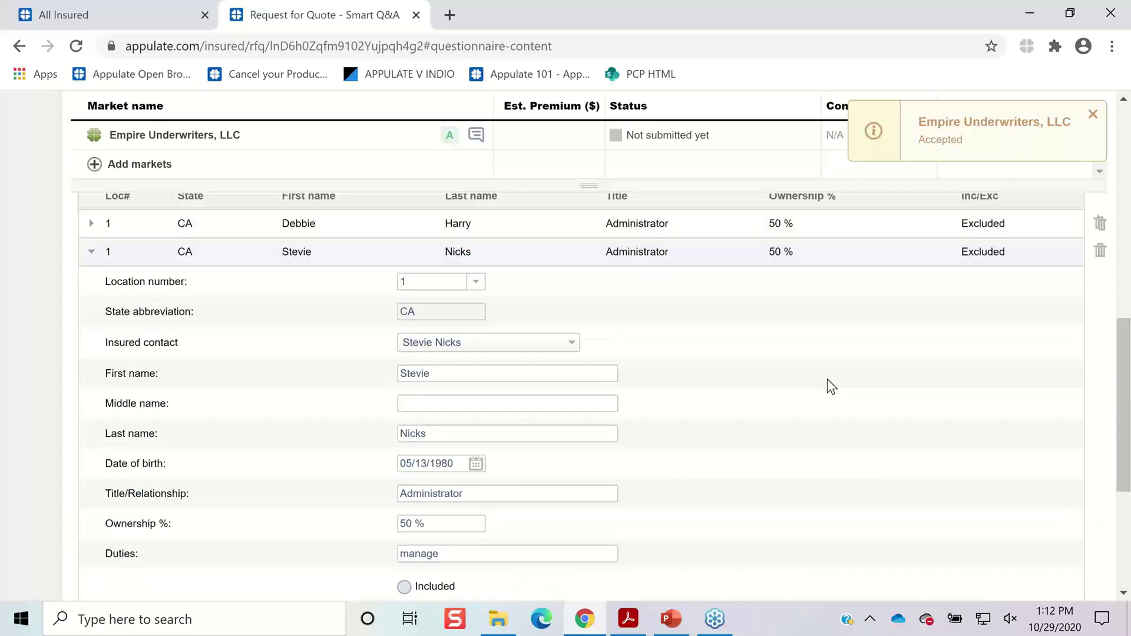
{"action": "scroll", "coordinate": [829, 388], "scroll_direction": "up", "scroll_amount": 5}
{"action": "scroll", "coordinate": [830, 386], "scroll_direction": "up", "scroll_amount": 3}
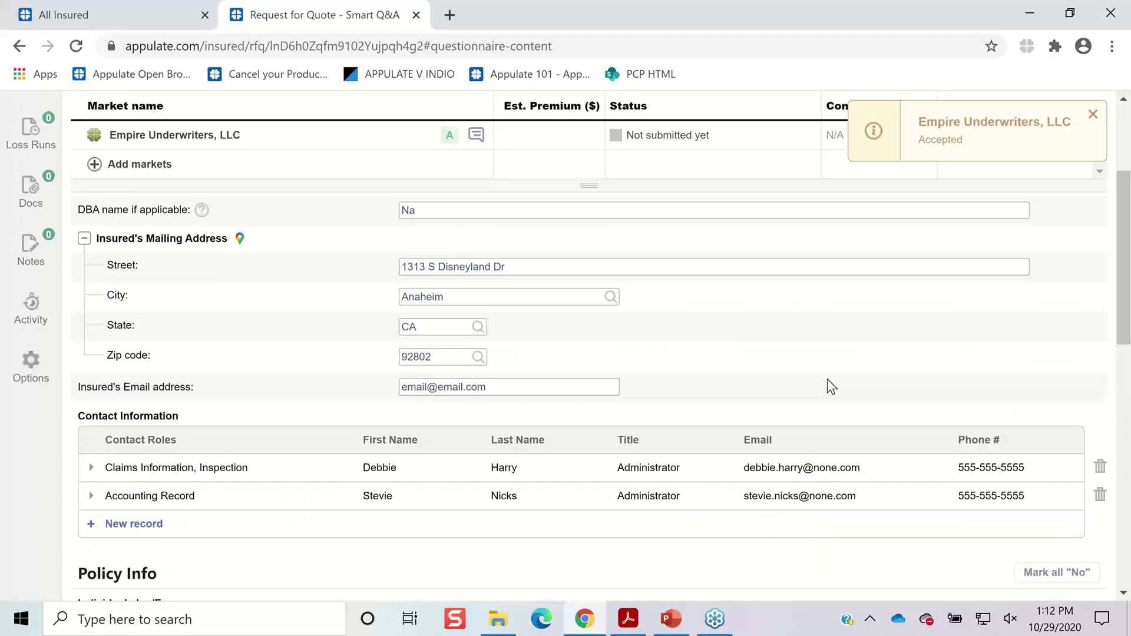
{"action": "scroll", "coordinate": [827, 380], "scroll_direction": "up", "scroll_amount": 3}
{"action": "mouse_move", "coordinate": [451, 213]}
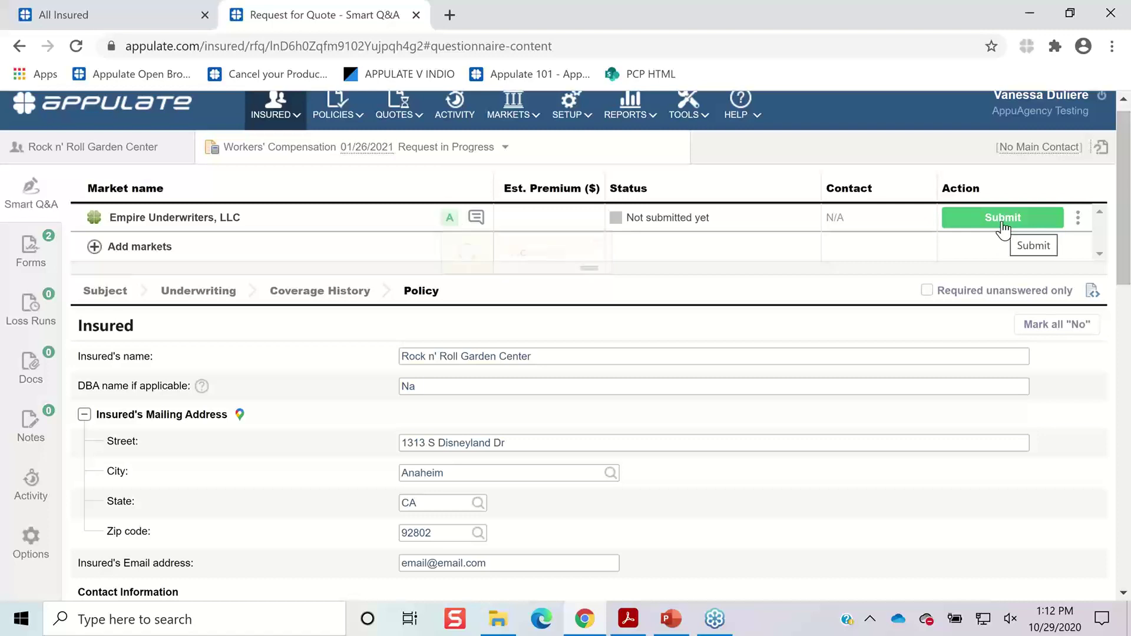
{"action": "left_click", "coordinate": [1034, 219]}
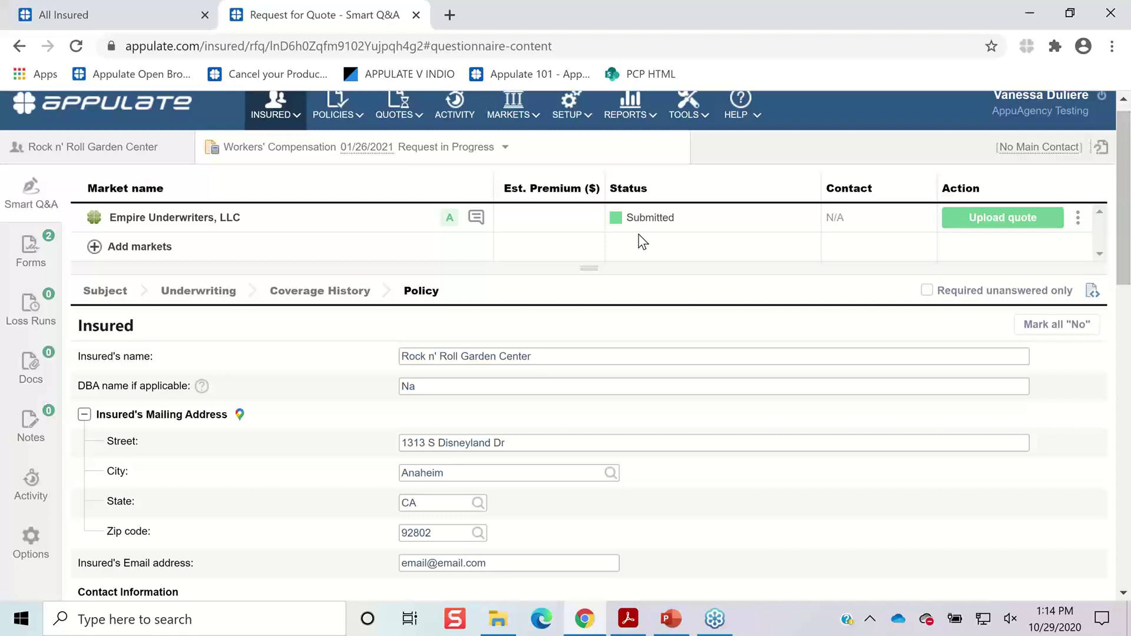
Step: Upload the BENCHMARK PROPOSAL file from the Training folder as the Empire Underwriters quote
{"action": "left_click", "coordinate": [1037, 220]}
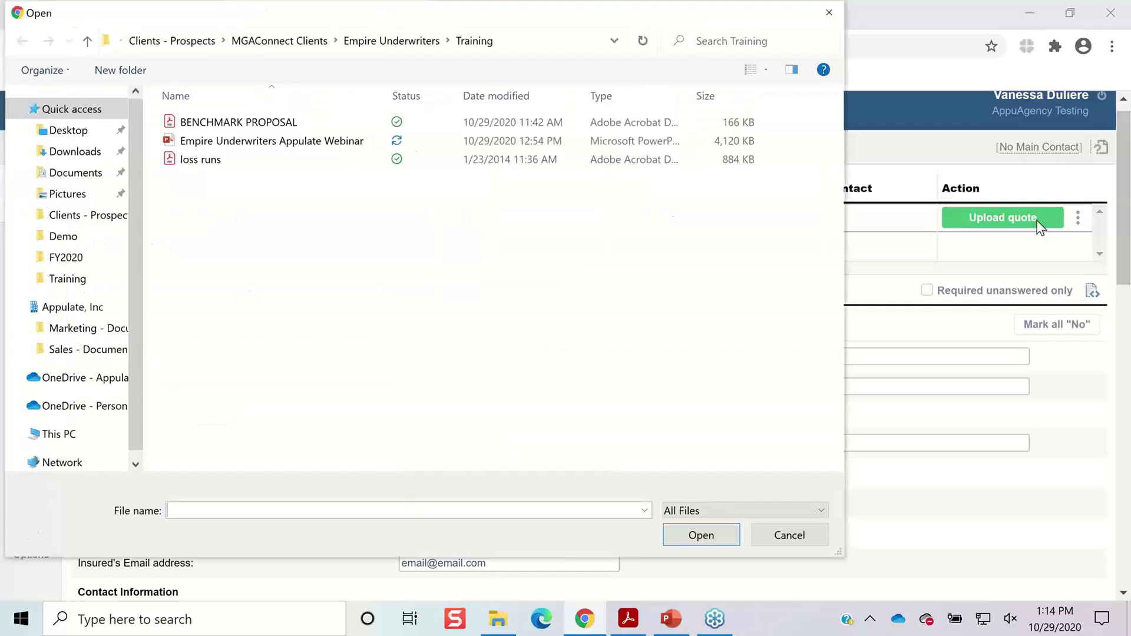
{"action": "left_click", "coordinate": [290, 124]}
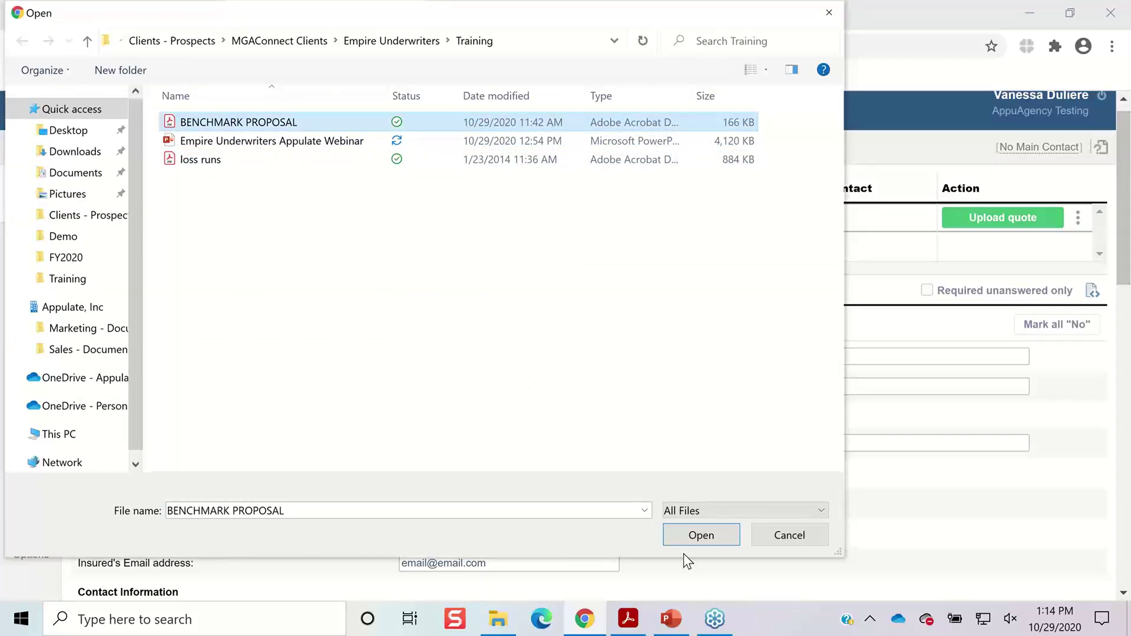
{"action": "left_click", "coordinate": [694, 536]}
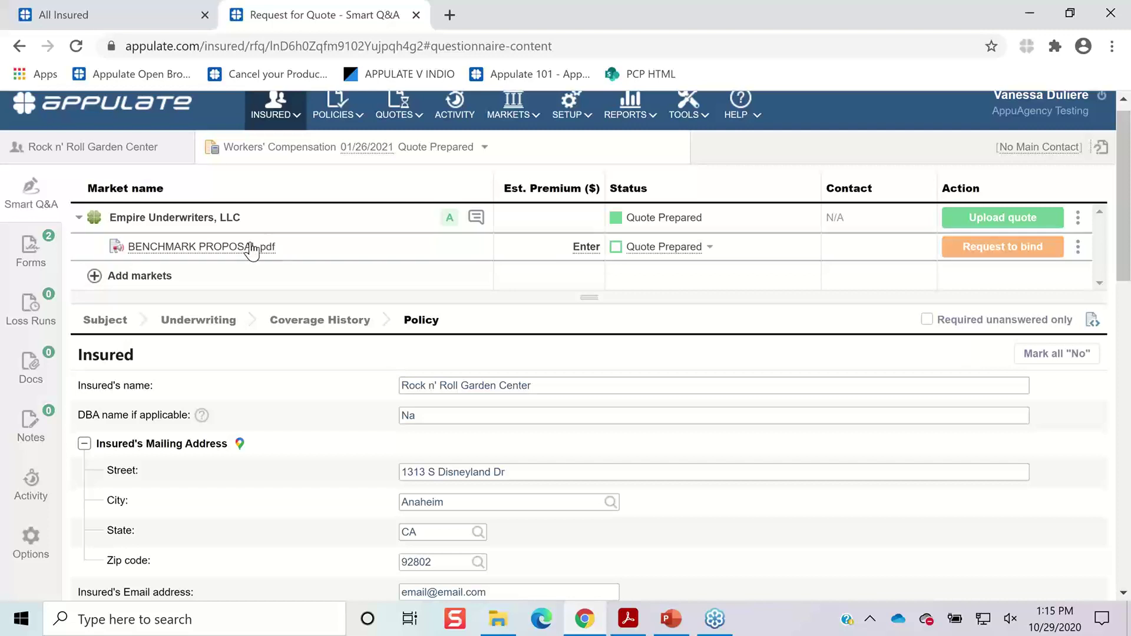
Step: Try to request binding of the BENCHMARK PROPOSAL.pdf quote and proceed to getting appointed with Empire Underwriters
{"action": "left_click", "coordinate": [1079, 249]}
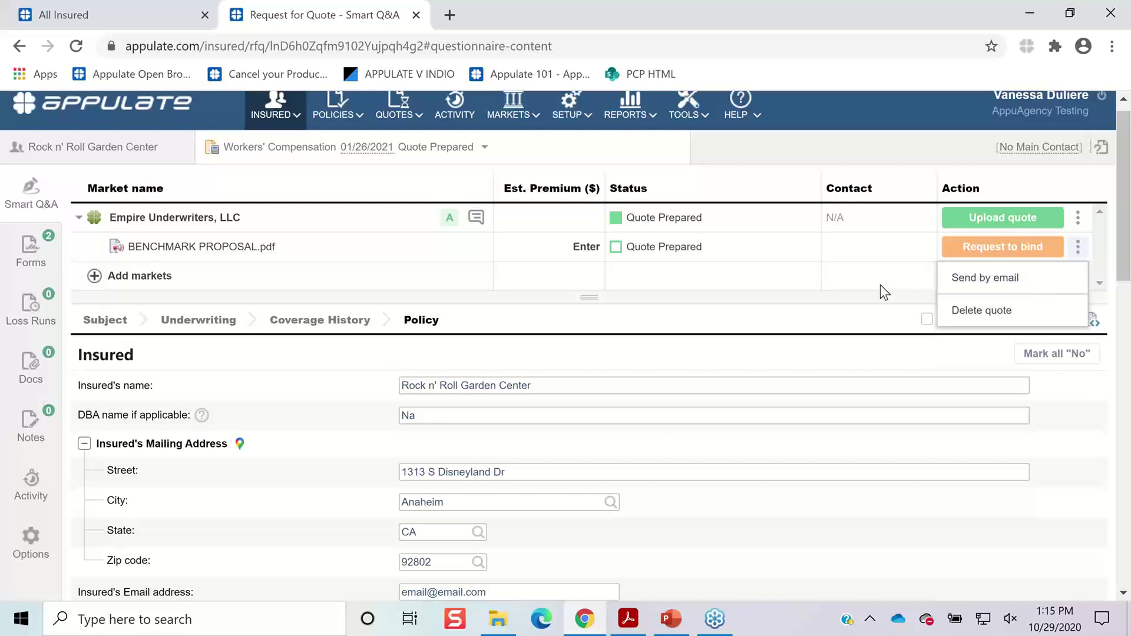
{"action": "left_click", "coordinate": [1001, 248]}
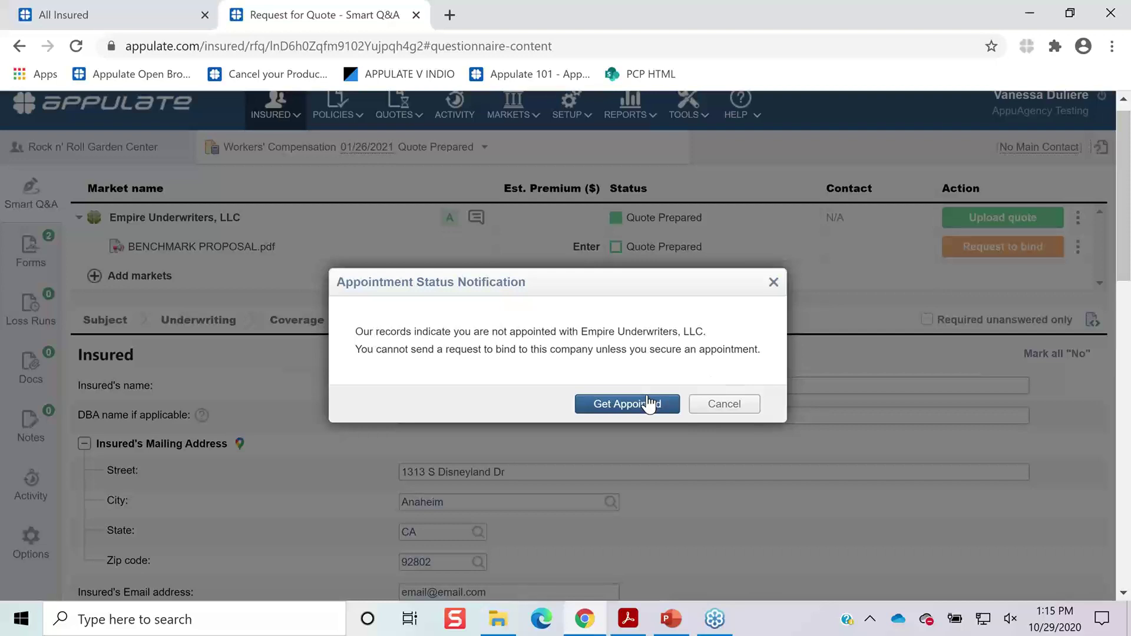
{"action": "left_click", "coordinate": [612, 406]}
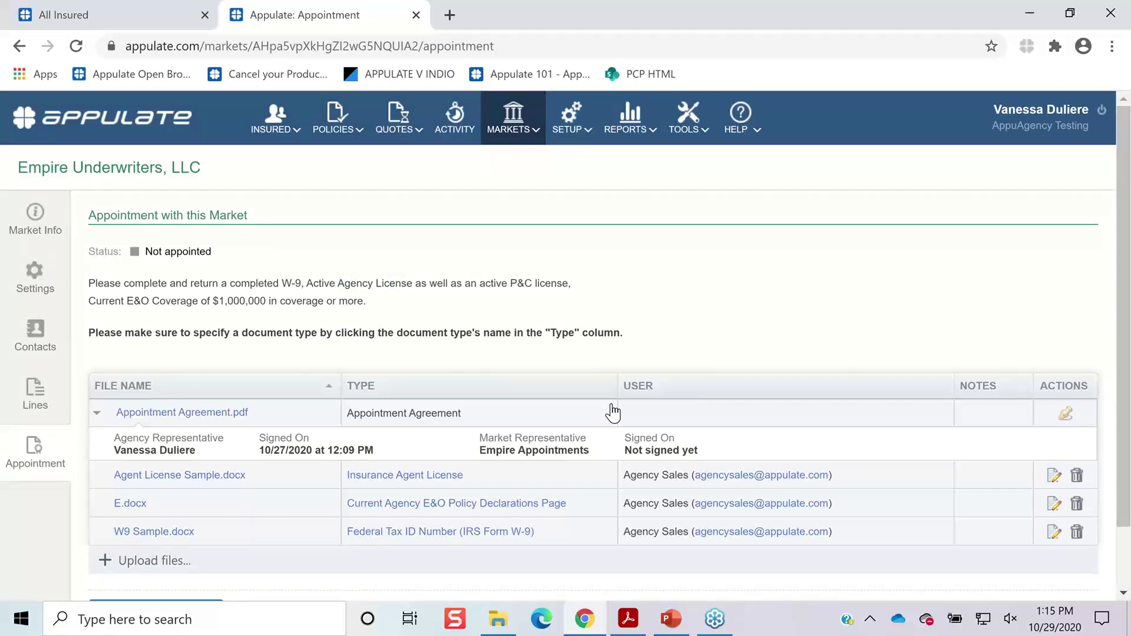
Step: Review the markup details and available document types of Agent License Sample.docx, leaving them unedited
{"action": "scroll", "coordinate": [612, 412], "scroll_direction": "down", "scroll_amount": 2}
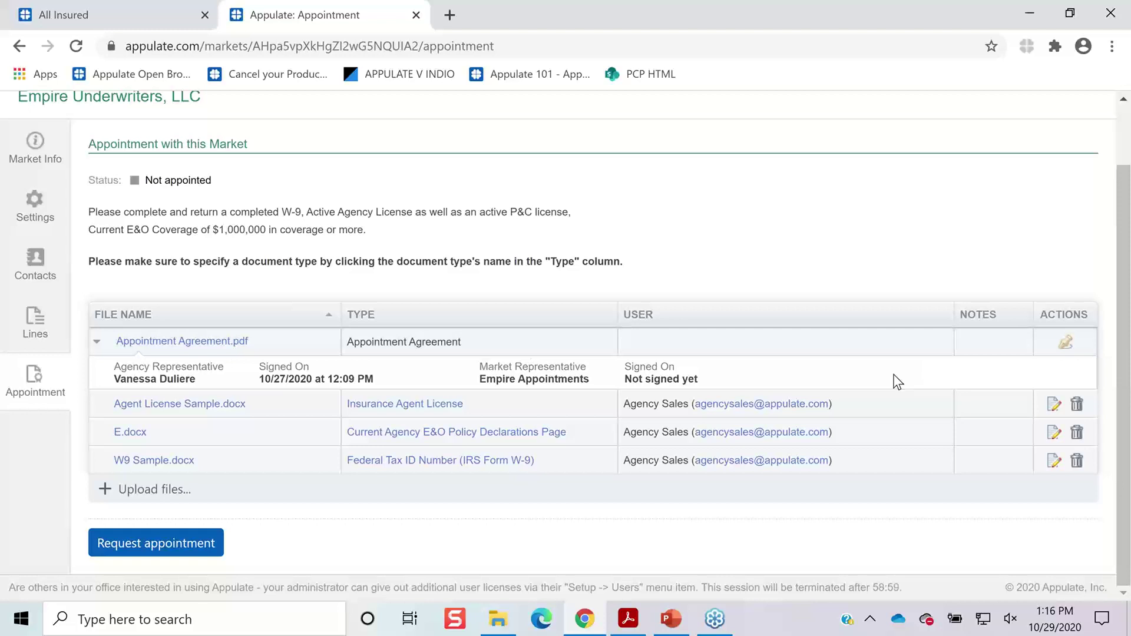
{"action": "left_click", "coordinate": [1054, 404]}
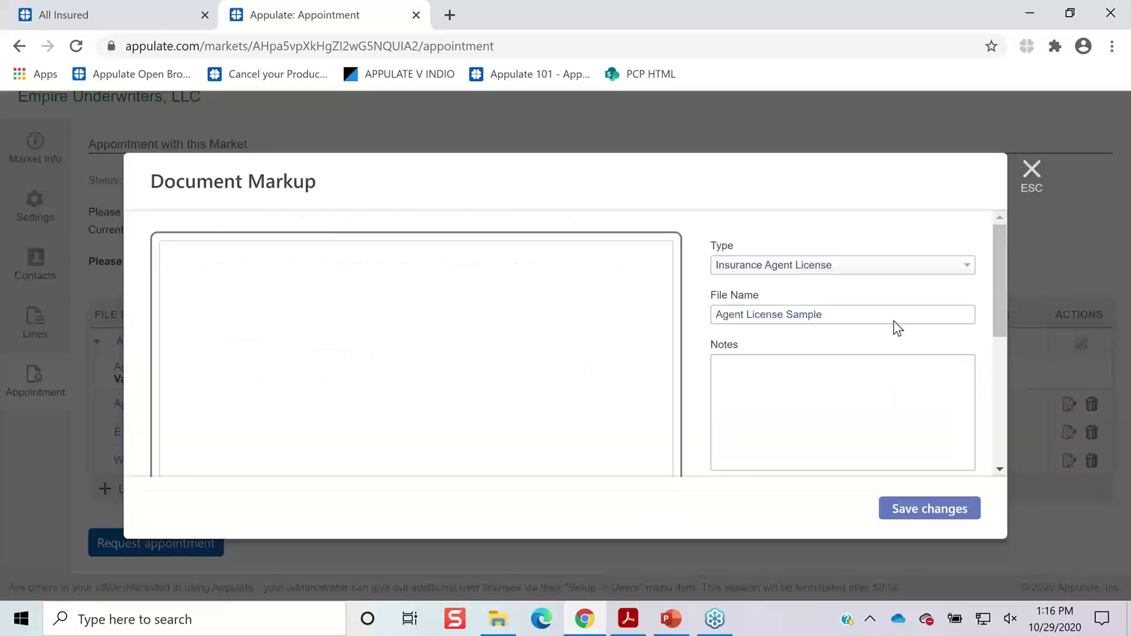
{"action": "left_click", "coordinate": [973, 273]}
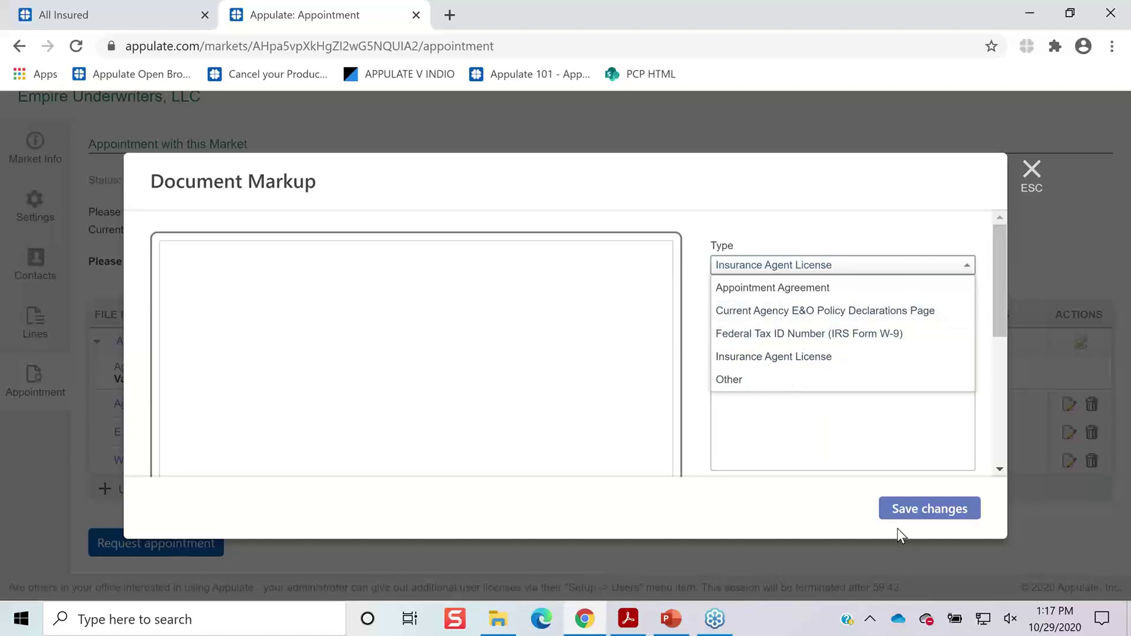
{"action": "left_click", "coordinate": [1030, 171]}
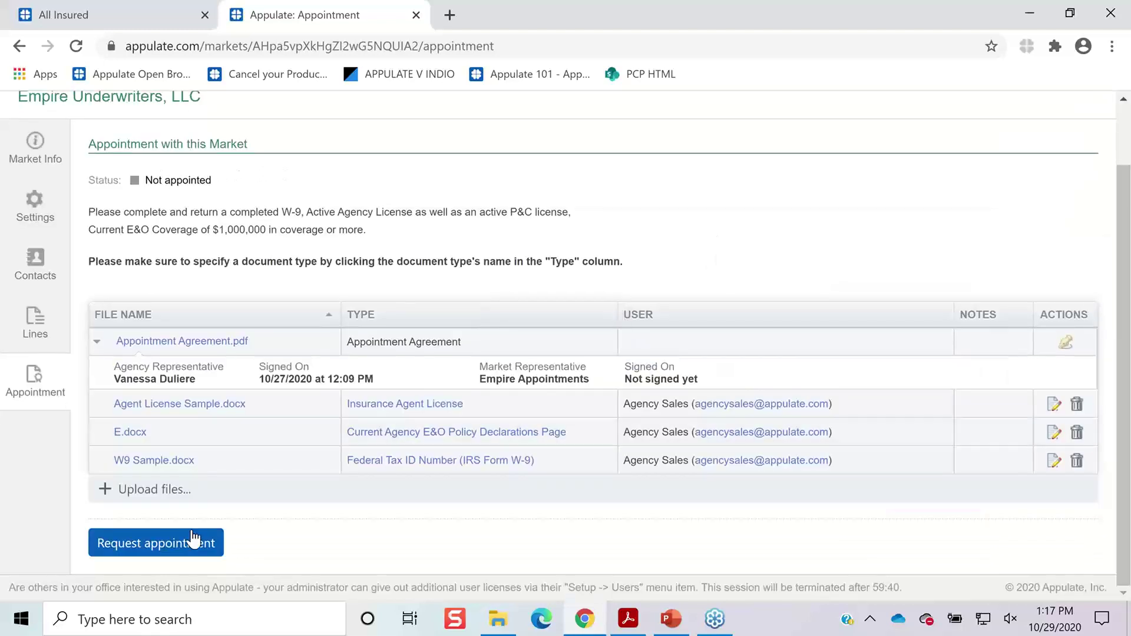
Step: Request an appointment with Empire Underwriters and reload the page to check the appointment status
{"action": "left_click", "coordinate": [192, 539]}
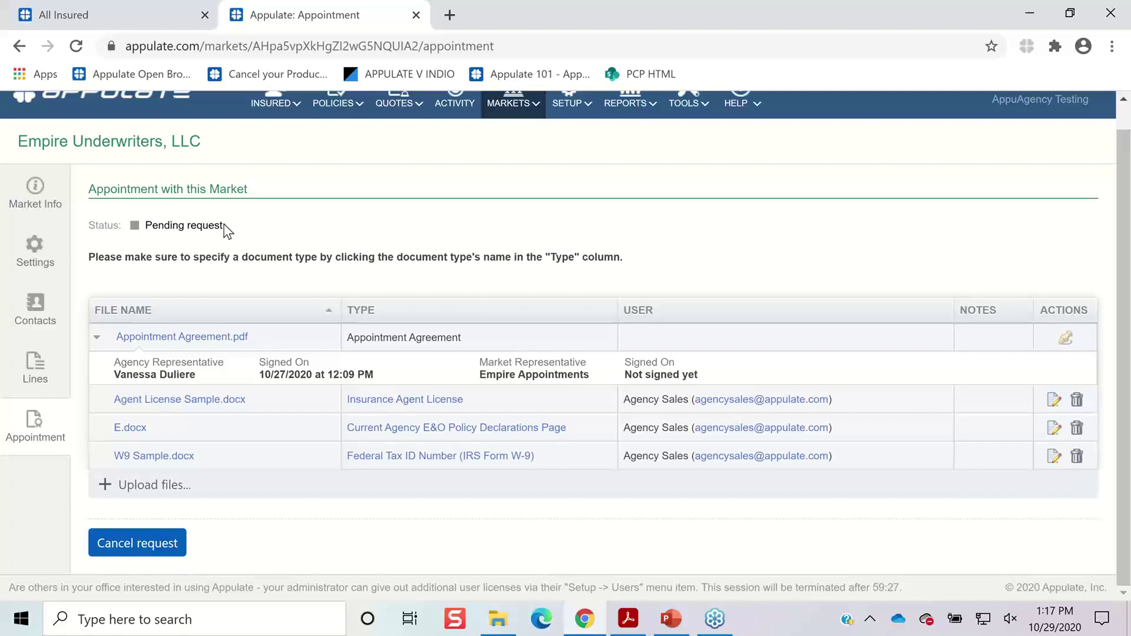
{"action": "left_click", "coordinate": [77, 48]}
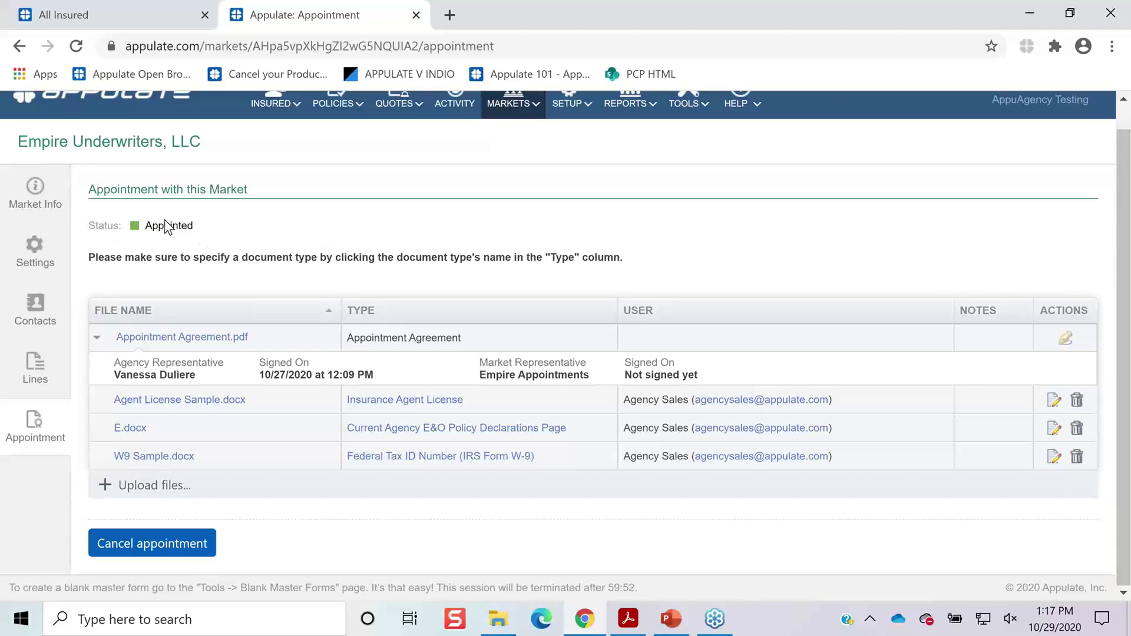
{"action": "scroll", "coordinate": [166, 221], "scroll_direction": "up", "scroll_amount": 1}
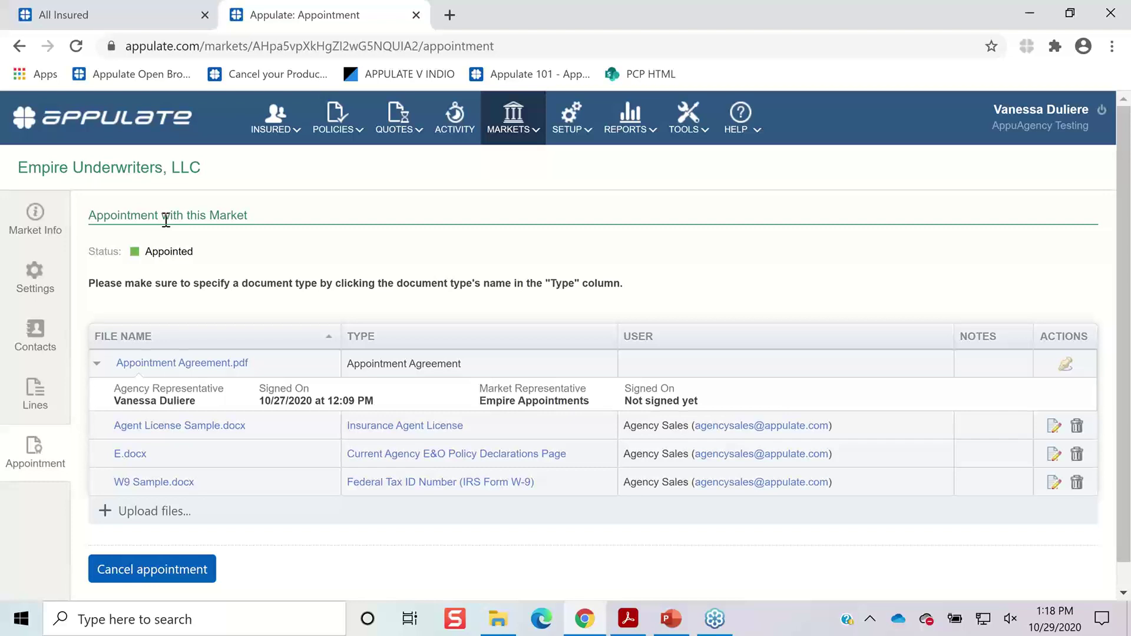
Step: Reopen the Workers' Compensation request of the newest Rock n' Roll Garden Center record from the list of all insureds
{"action": "mouse_move", "coordinate": [268, 141]}
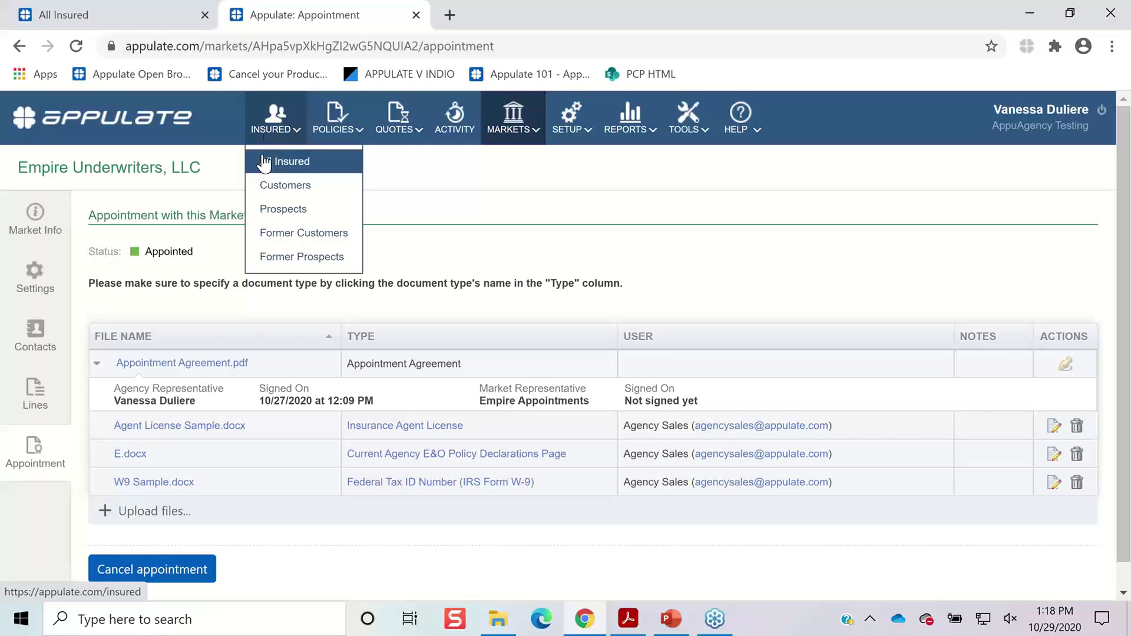
{"action": "left_click", "coordinate": [264, 160]}
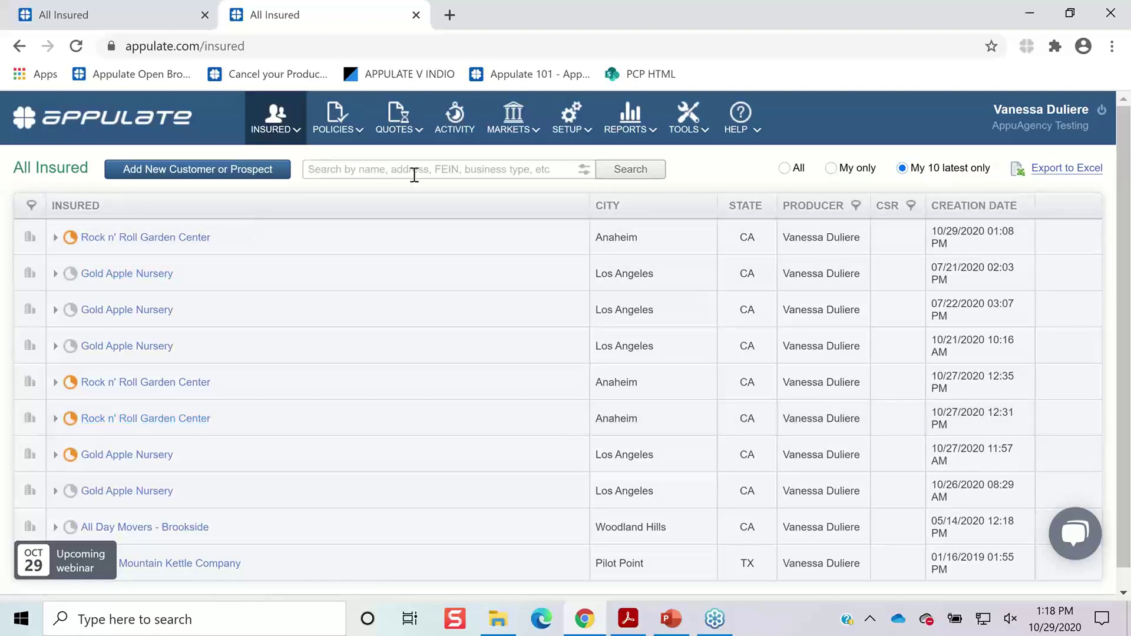
{"action": "left_click", "coordinate": [56, 239]}
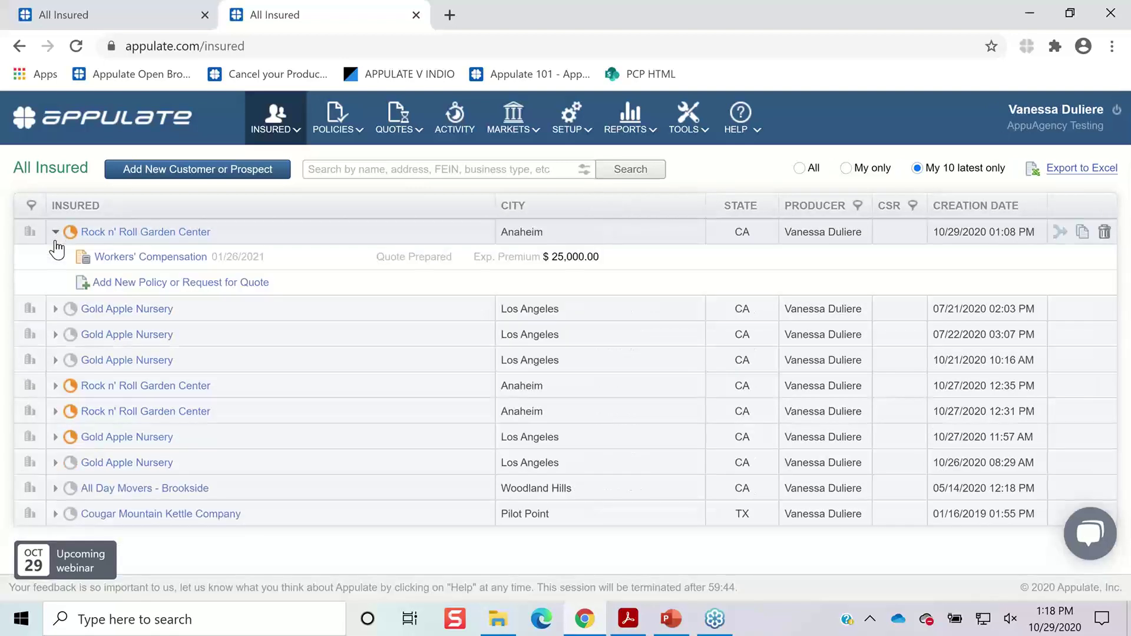
{"action": "left_click", "coordinate": [151, 261]}
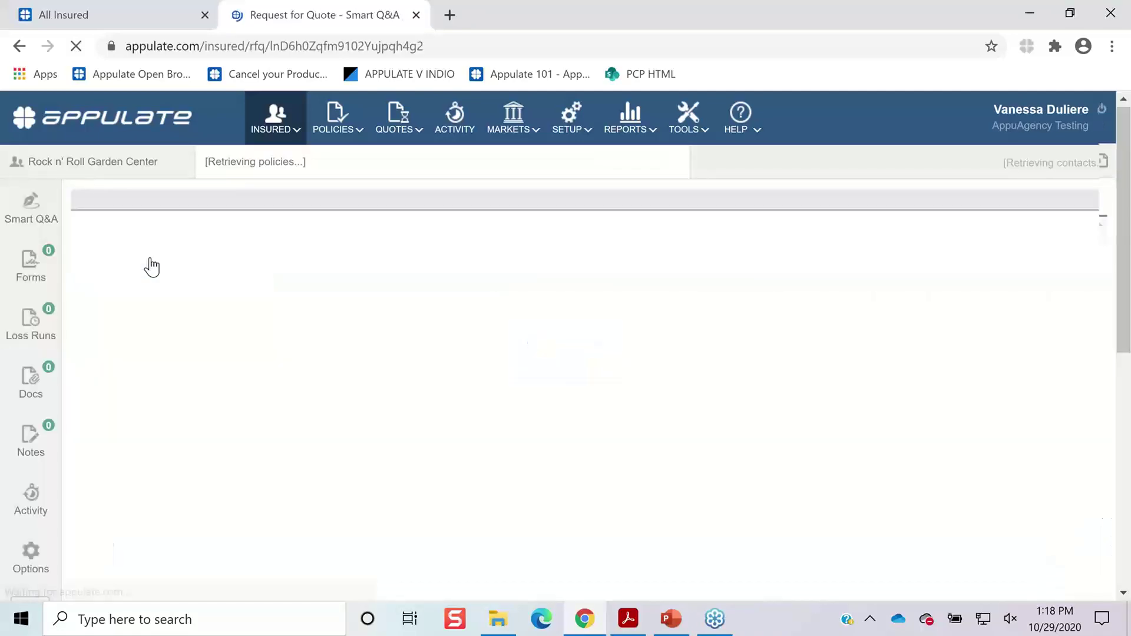
Step: Start the request to bind for Empire Underwriters' BENCHMARK PROPOSAL.pdf quote
{"action": "scroll", "coordinate": [150, 266], "scroll_direction": "down", "scroll_amount": 1}
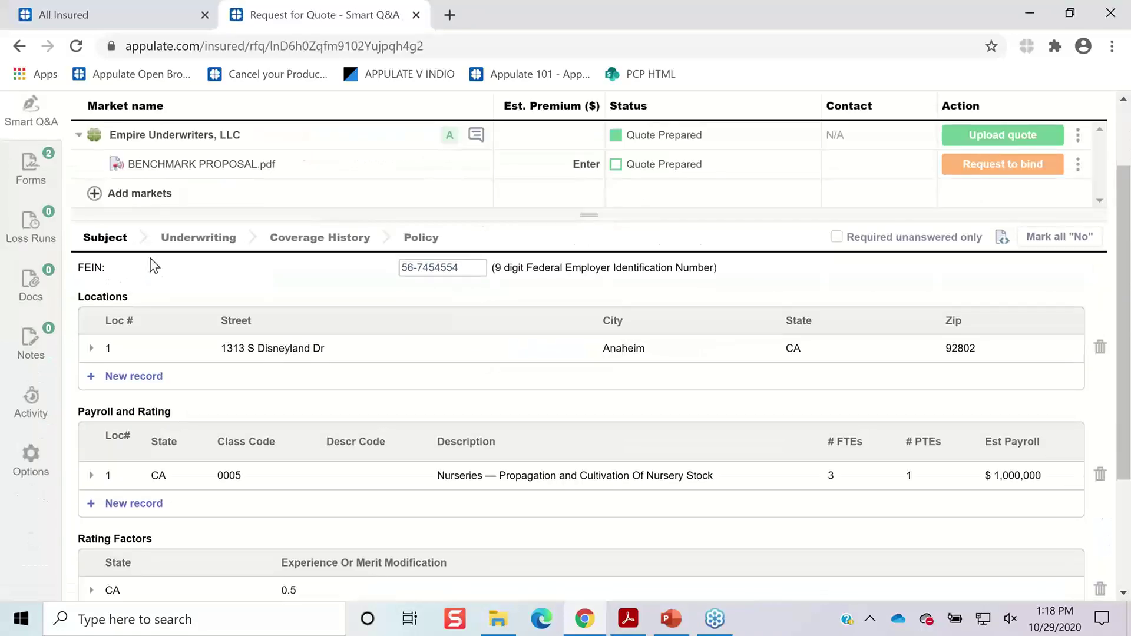
{"action": "scroll", "coordinate": [444, 197], "scroll_direction": "up", "scroll_amount": 1}
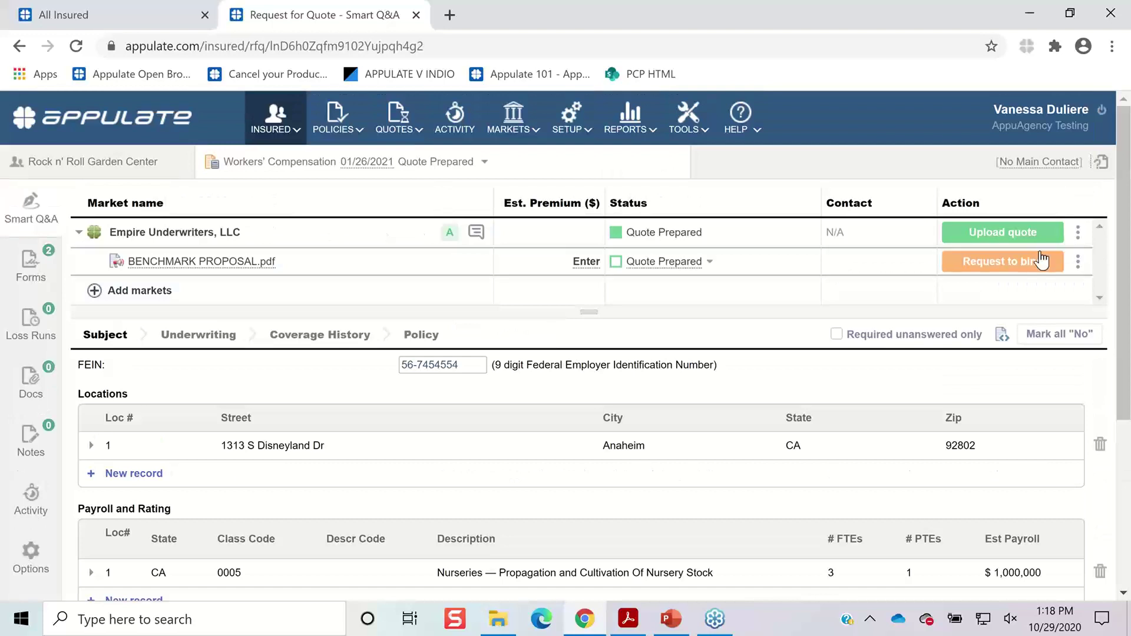
{"action": "mouse_move", "coordinate": [1035, 264]}
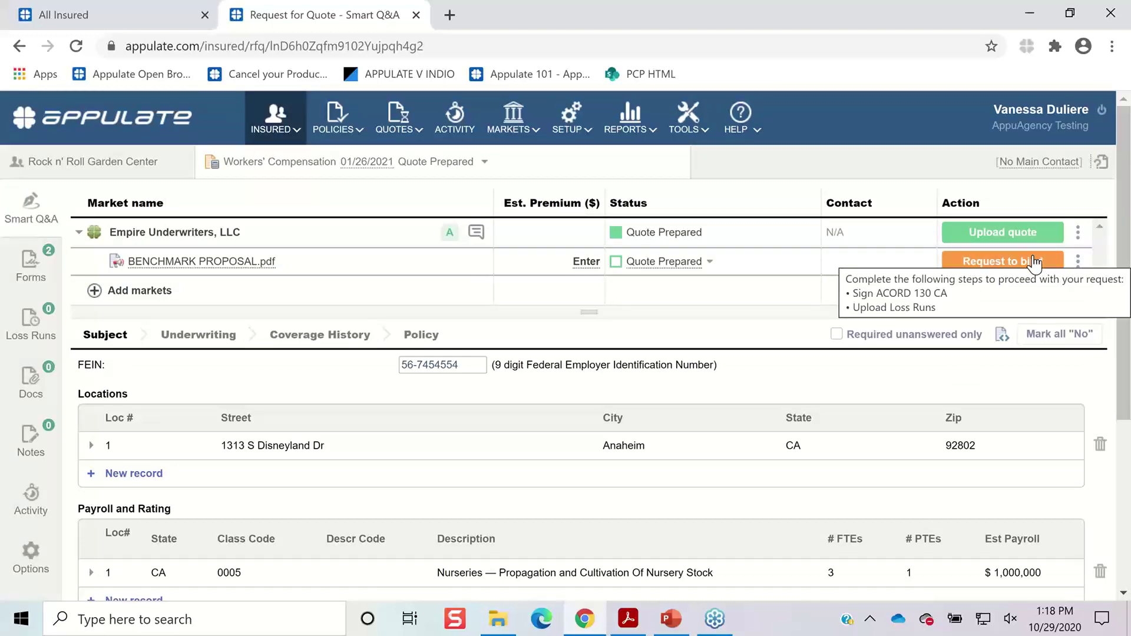
{"action": "left_click", "coordinate": [1035, 264]}
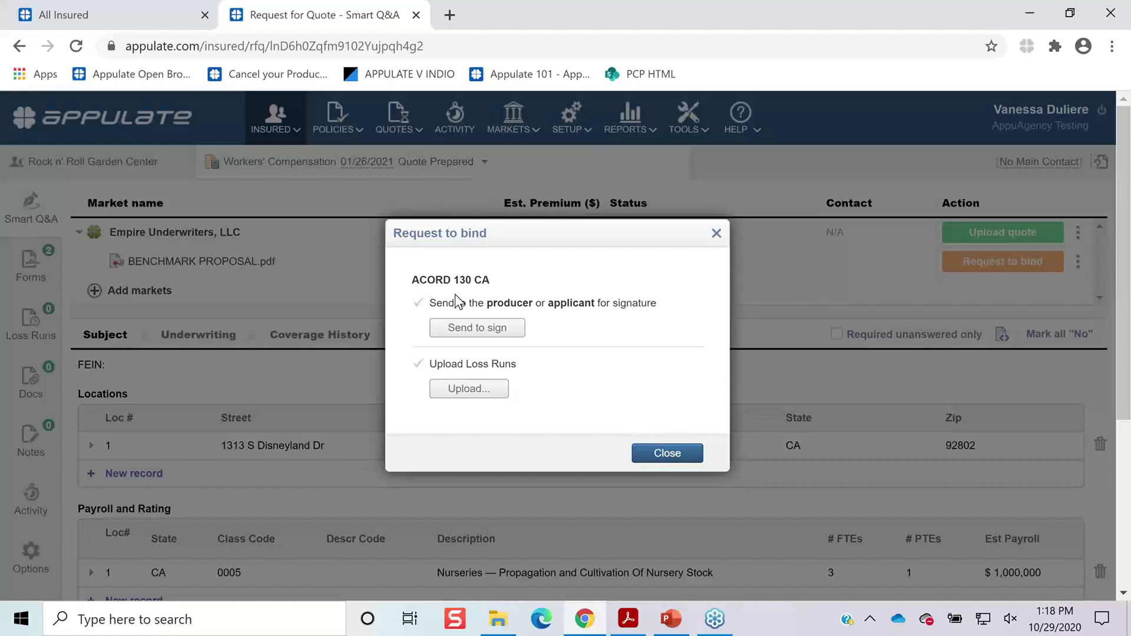
Step: Upload the file loss runs to the Agoura West loss history, as required for the bind request
{"action": "left_click", "coordinate": [481, 387]}
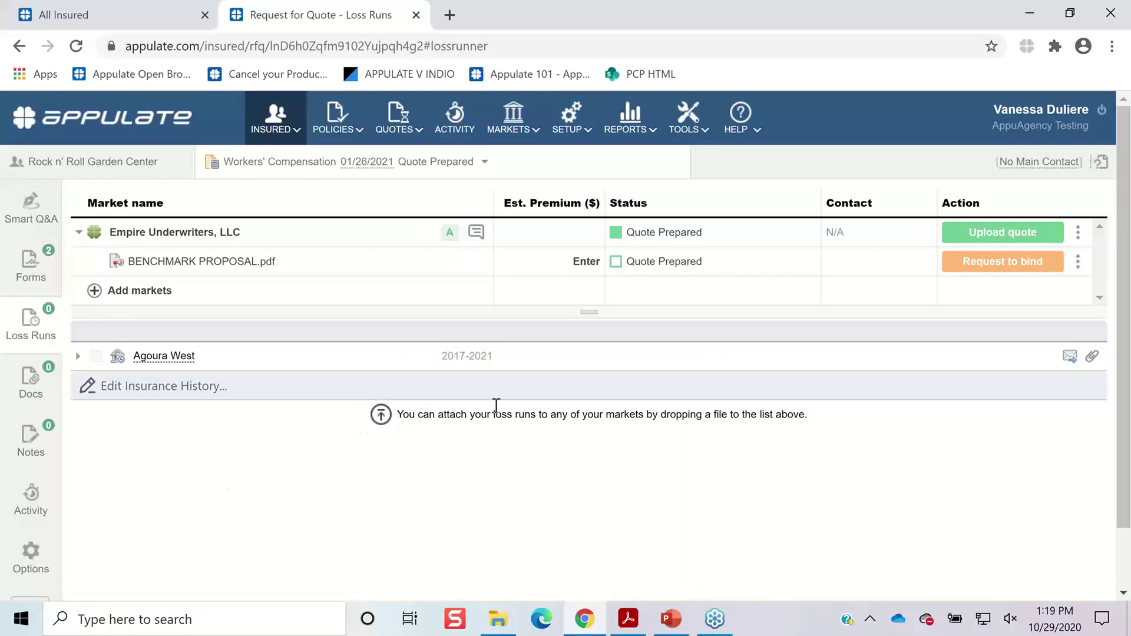
{"action": "left_click", "coordinate": [1092, 357]}
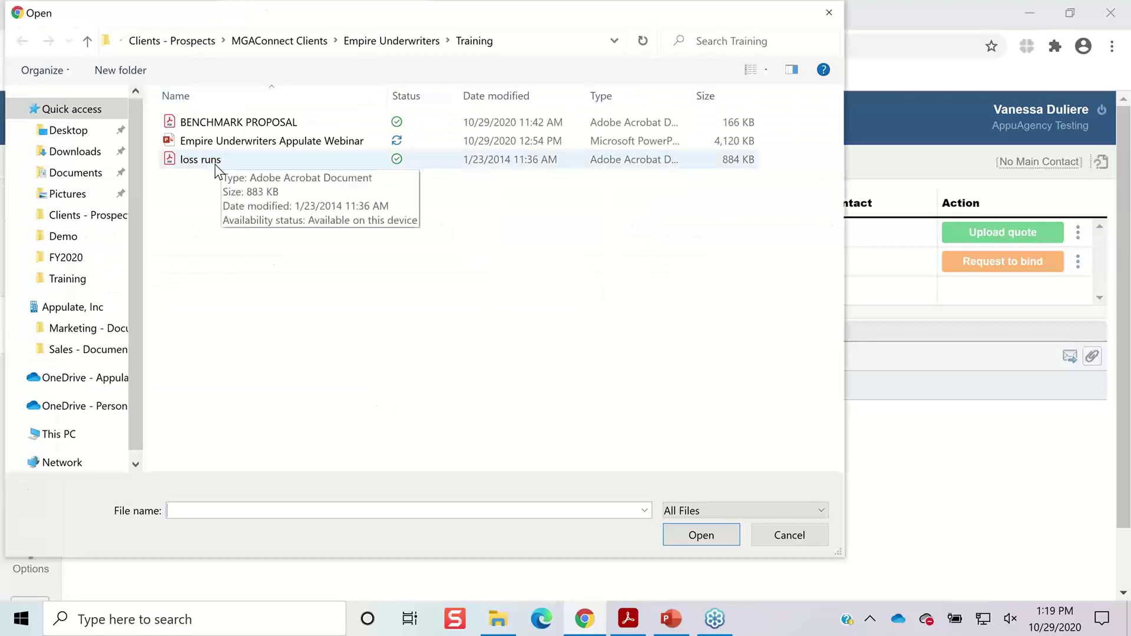
{"action": "left_click", "coordinate": [216, 168]}
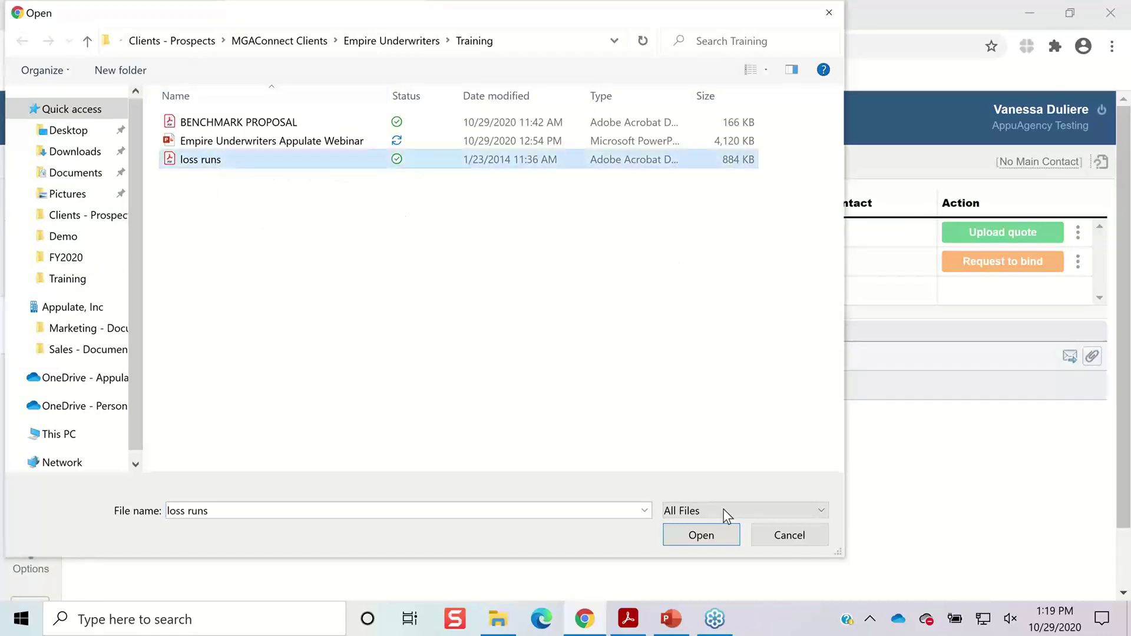
{"action": "left_click", "coordinate": [708, 535]}
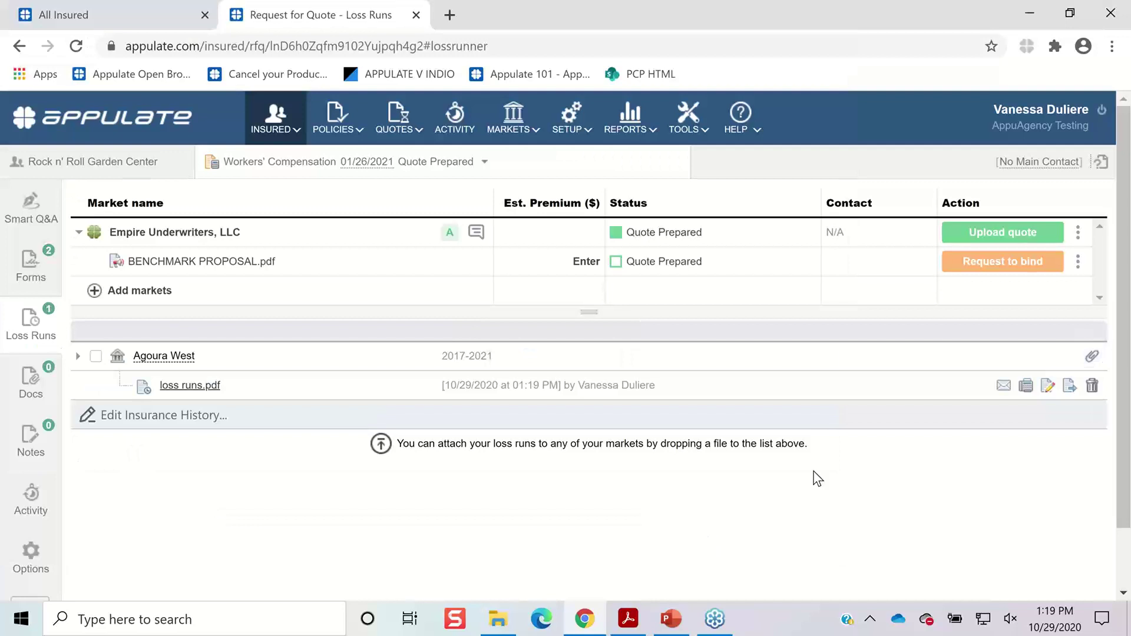
Step: Recheck the bind requirements for BENCHMARK PROPOSAL.pdf, dismiss the checklist and return to the request's questionnaire
{"action": "left_click", "coordinate": [1019, 268]}
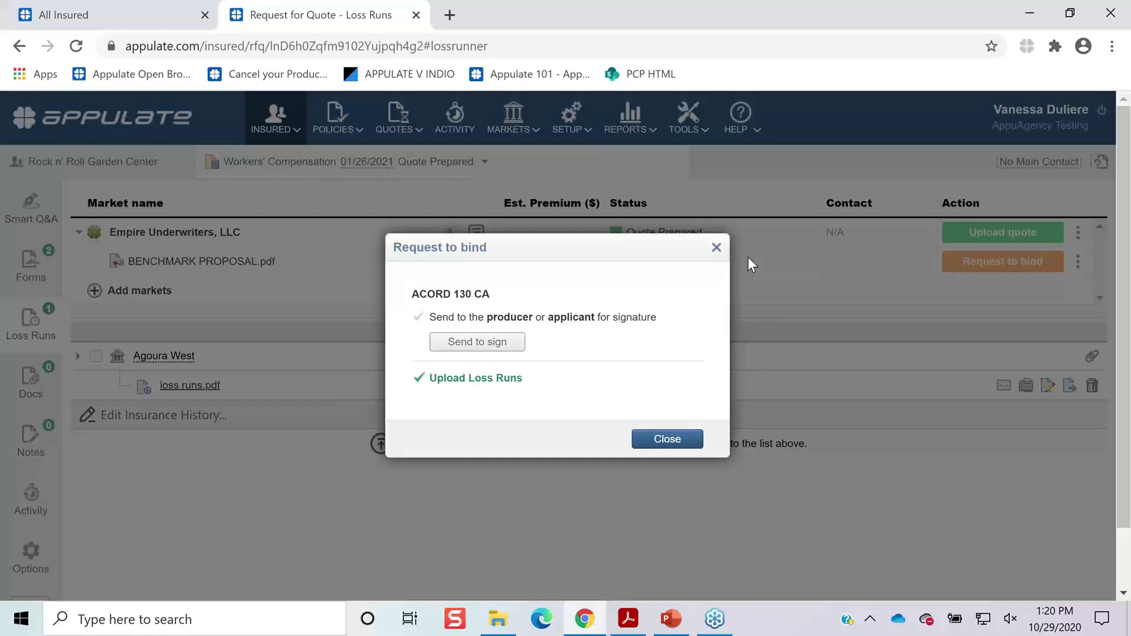
{"action": "left_click", "coordinate": [716, 248]}
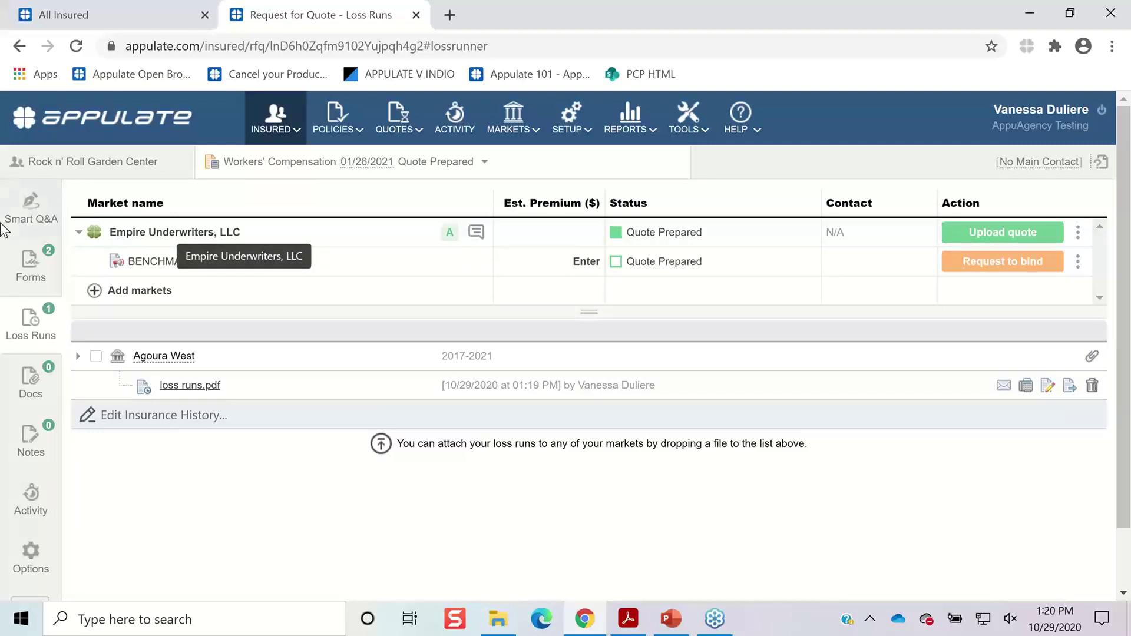
{"action": "left_click", "coordinate": [31, 209]}
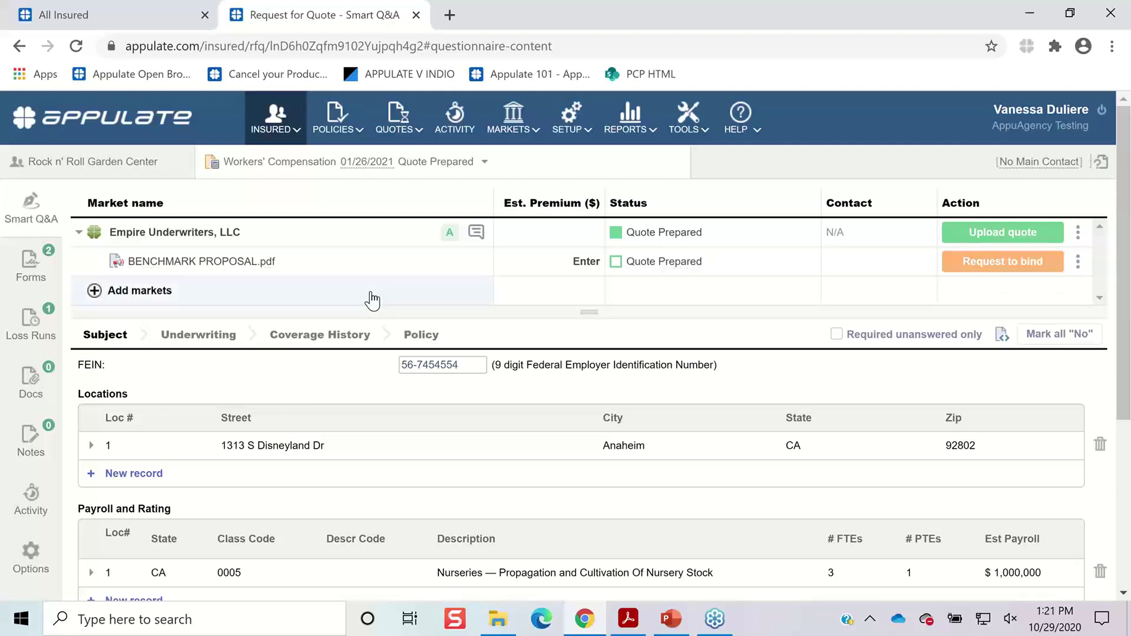
Step: From the list of all insureds, create a new business insured named Rock n Roll Insured, leaving the other details blank
{"action": "mouse_move", "coordinate": [286, 120]}
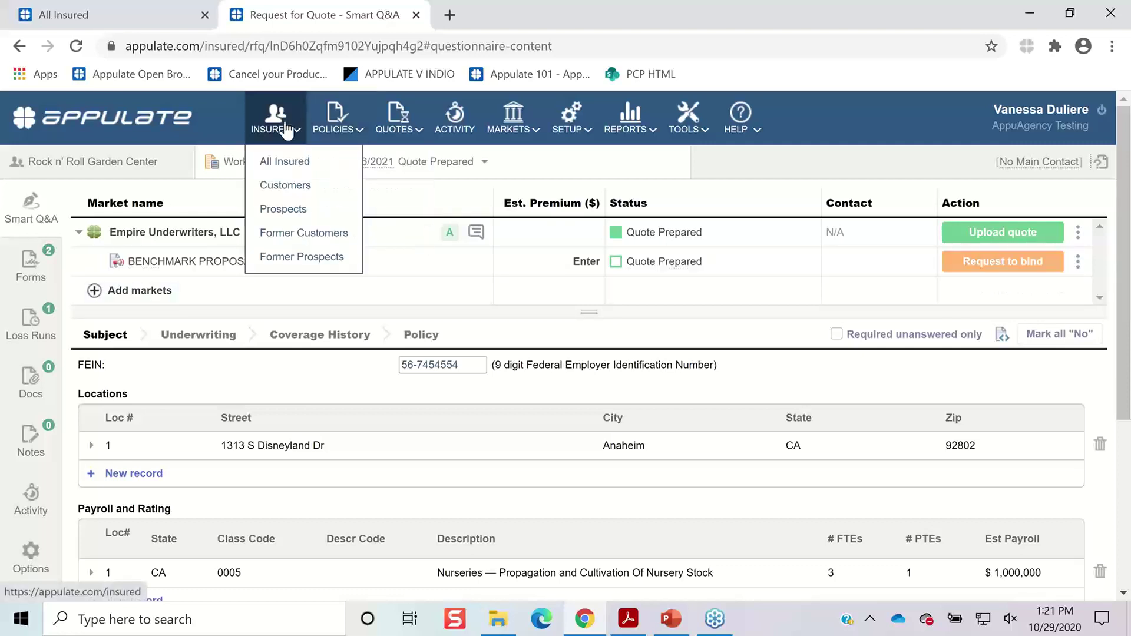
{"action": "left_click", "coordinate": [282, 162]}
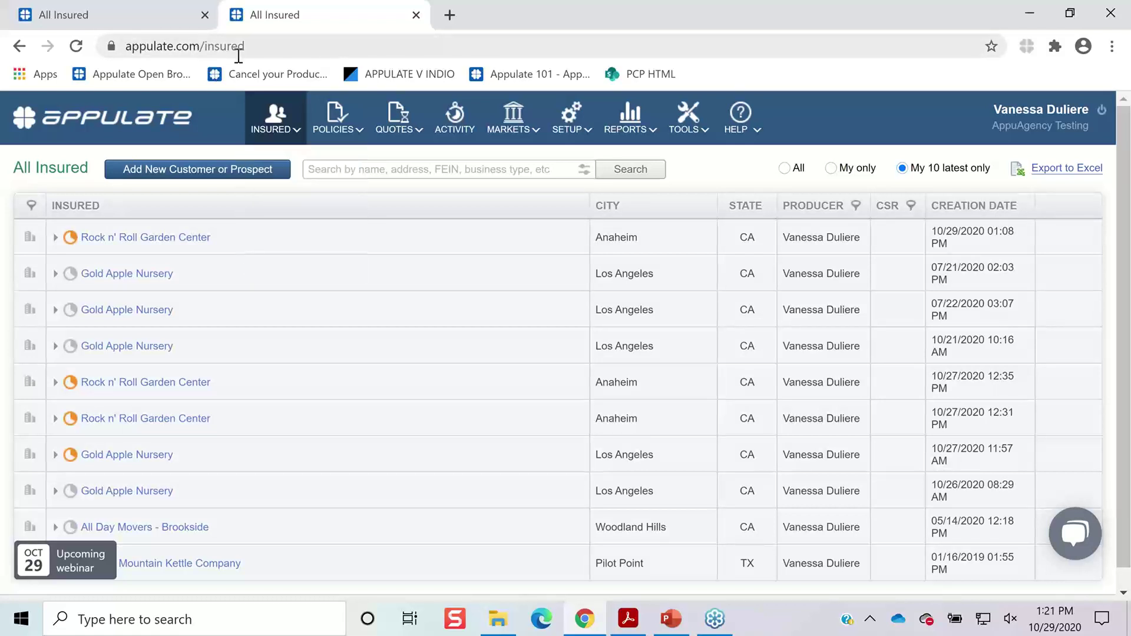
{"action": "left_click", "coordinate": [287, 127]}
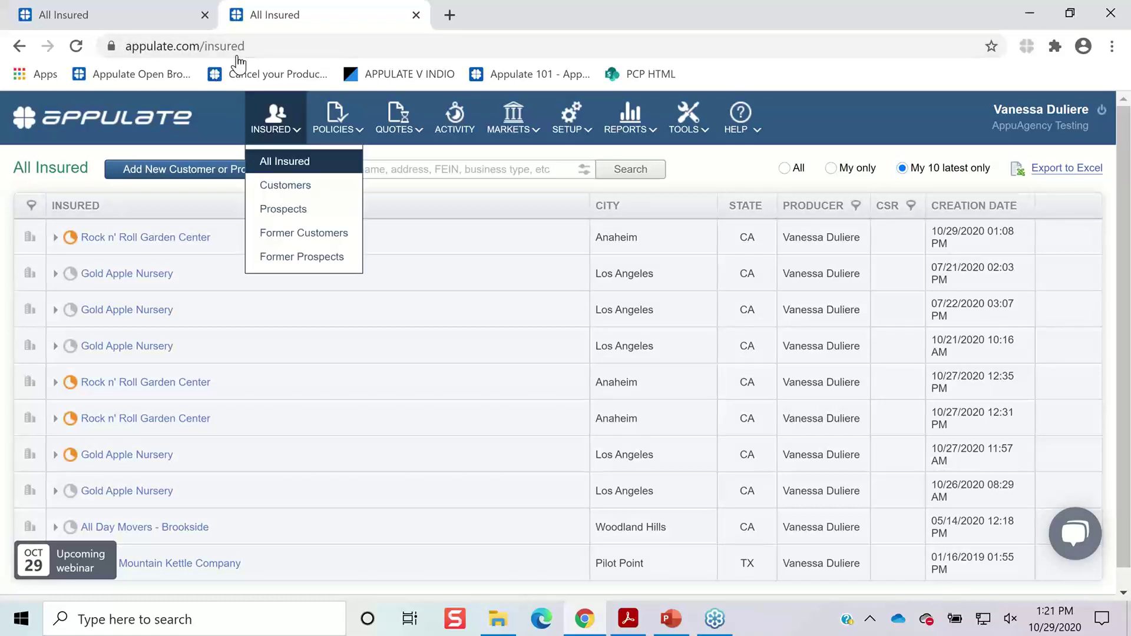
{"action": "left_click", "coordinate": [280, 160]}
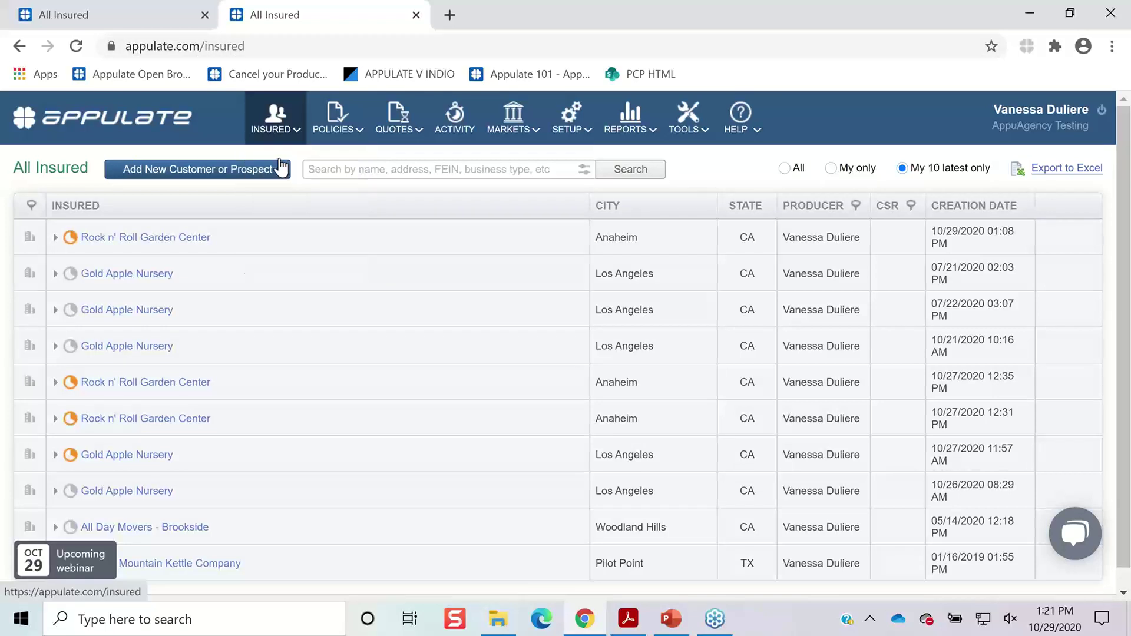
{"action": "left_click", "coordinate": [150, 177]}
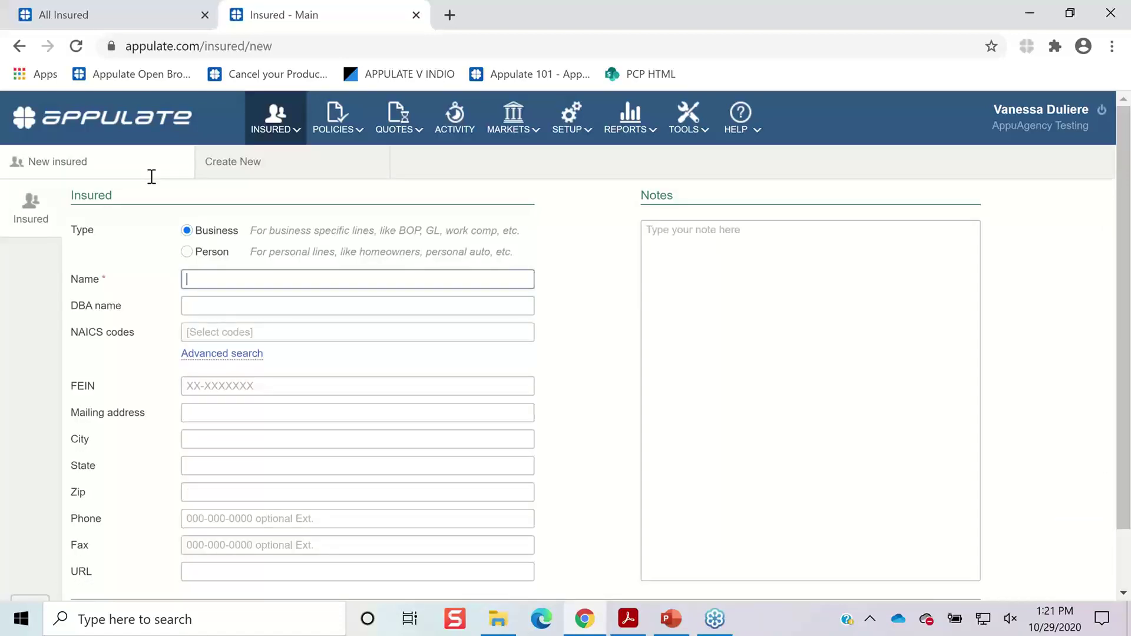
{"action": "type", "text": "Rock n Roll"}
{"action": "type", "text": "Insured"}
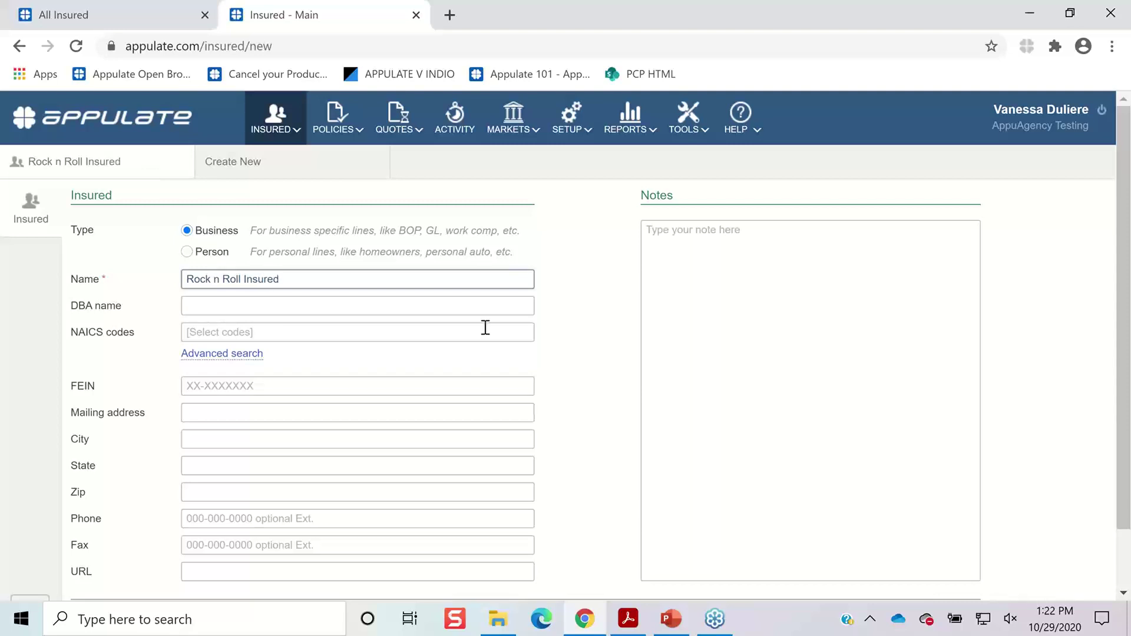
{"action": "key", "text": "Tab"}
{"action": "scroll", "coordinate": [338, 393], "scroll_direction": "down", "scroll_amount": 1}
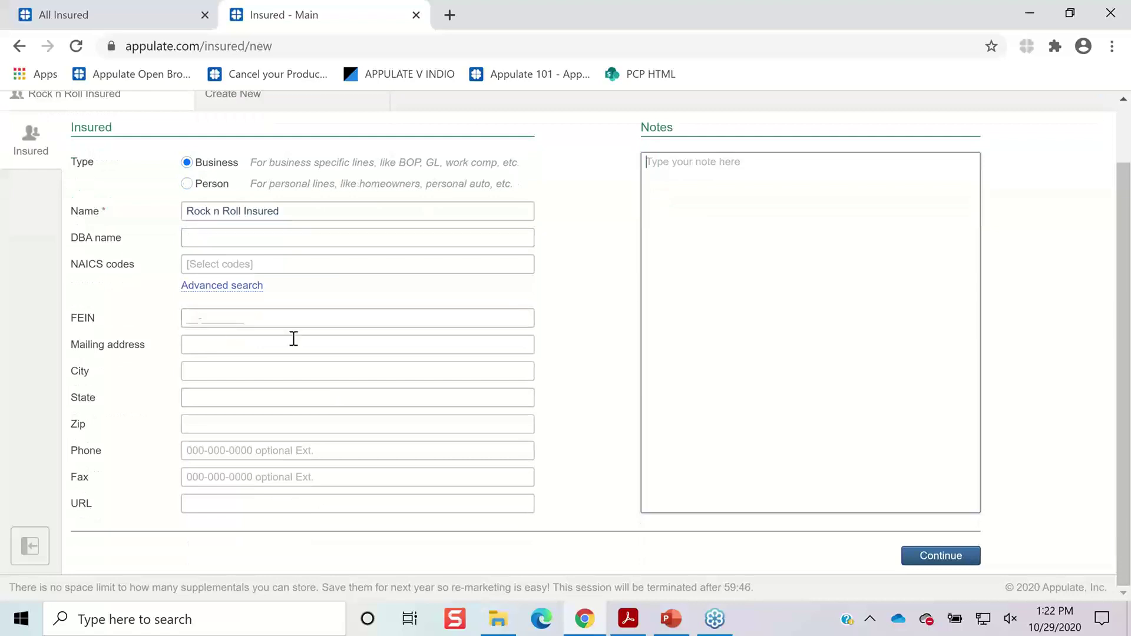
{"action": "left_click", "coordinate": [278, 342]}
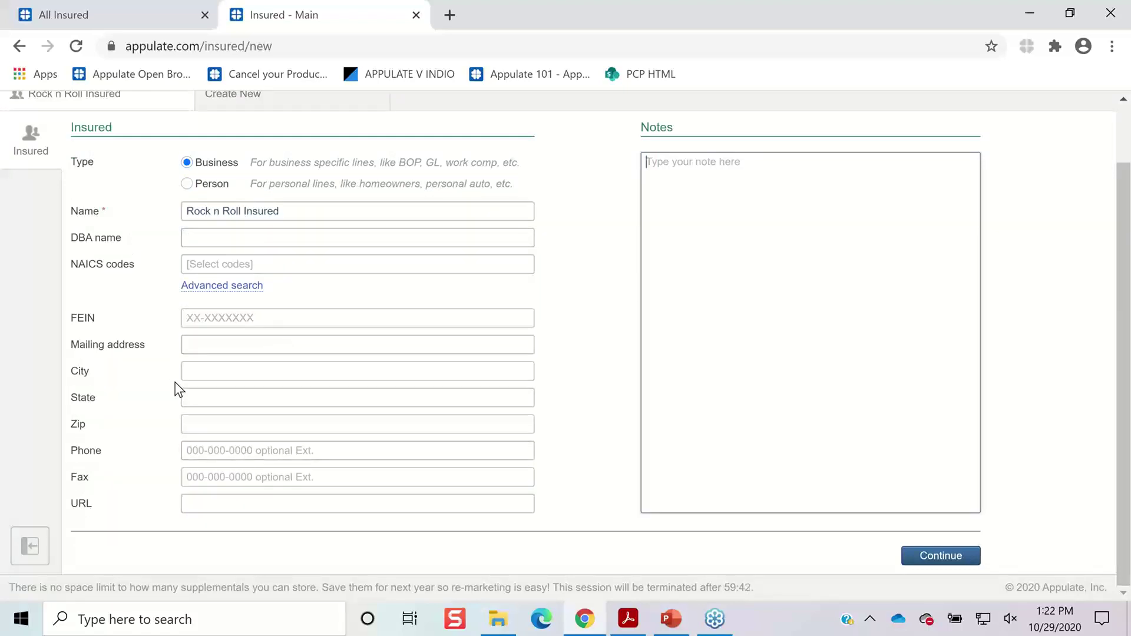
{"action": "left_click", "coordinate": [910, 548]}
{"action": "left_click", "coordinate": [913, 559]}
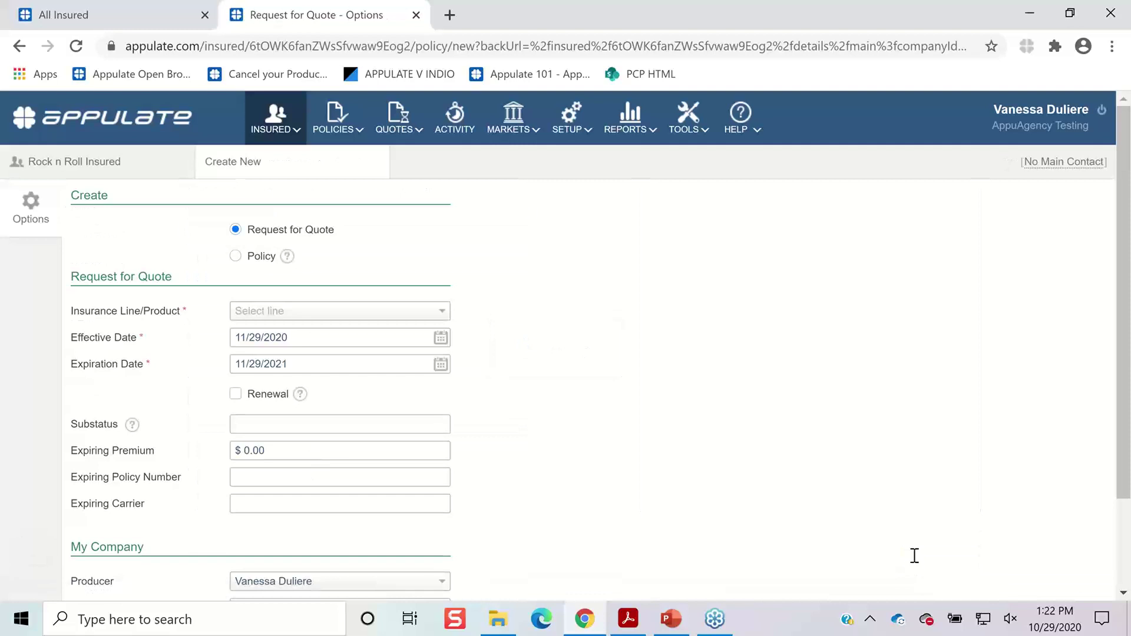
Step: Create a Workers' Compensation request for quote for Rock n Roll Insured, keeping the default dates and producer
{"action": "left_click", "coordinate": [402, 318]}
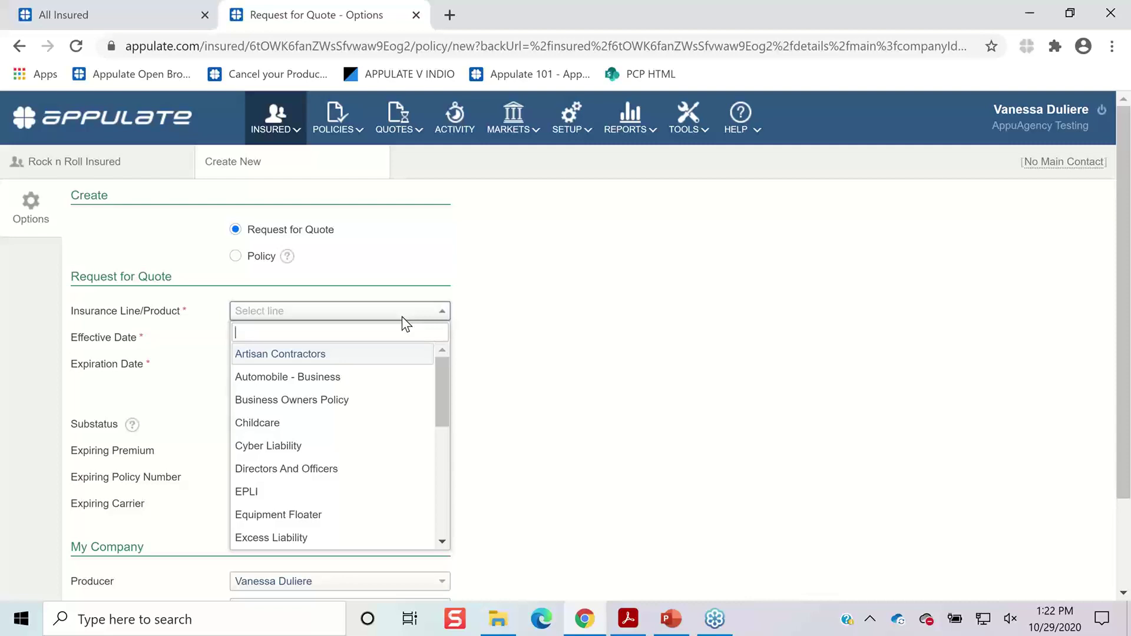
{"action": "type", "text": "work"}
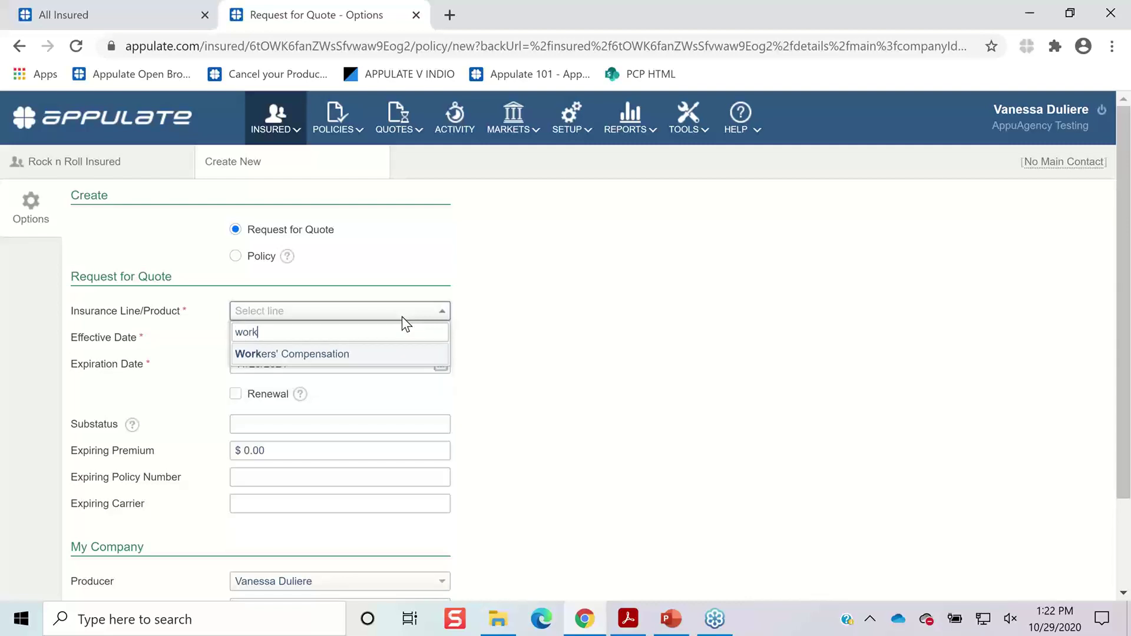
{"action": "left_click", "coordinate": [351, 355]}
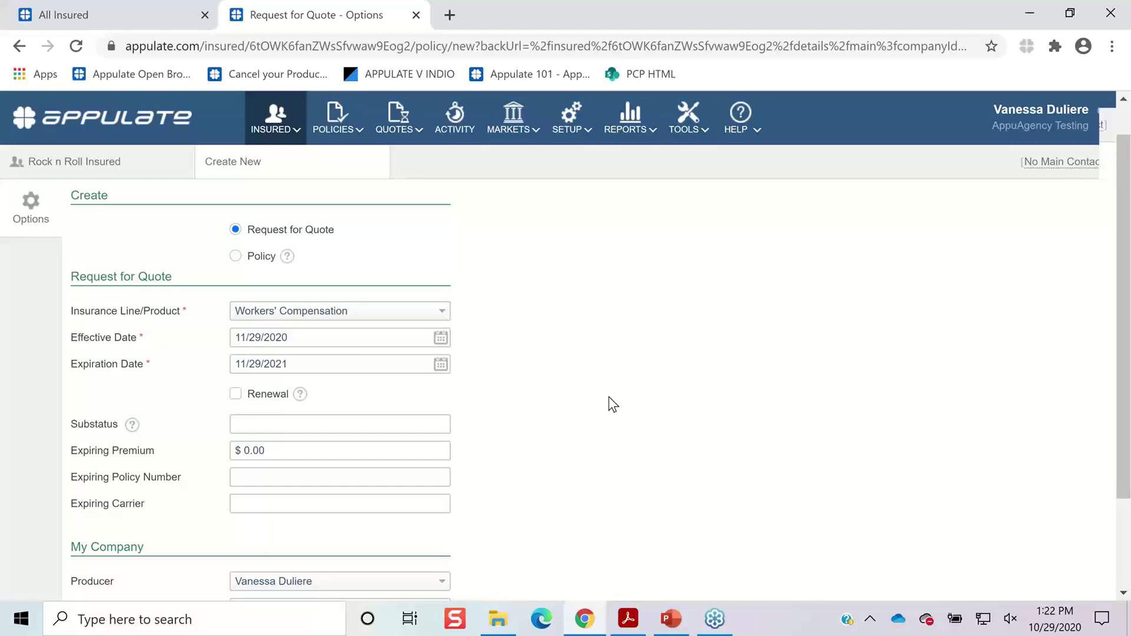
{"action": "scroll", "coordinate": [609, 397], "scroll_direction": "down", "scroll_amount": 3}
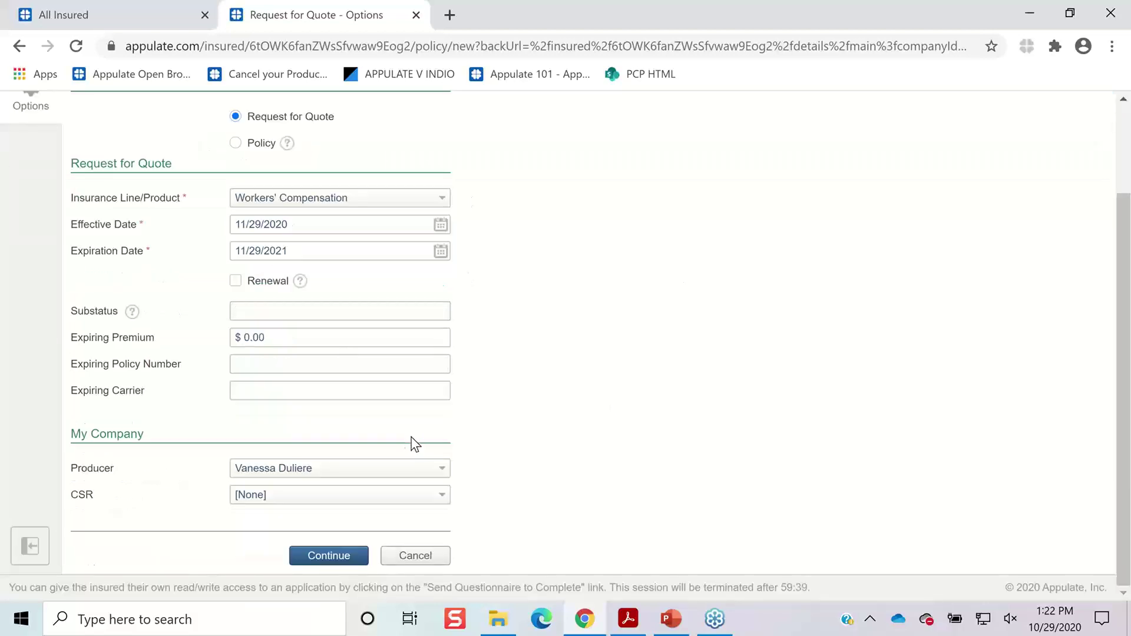
{"action": "left_click", "coordinate": [350, 562]}
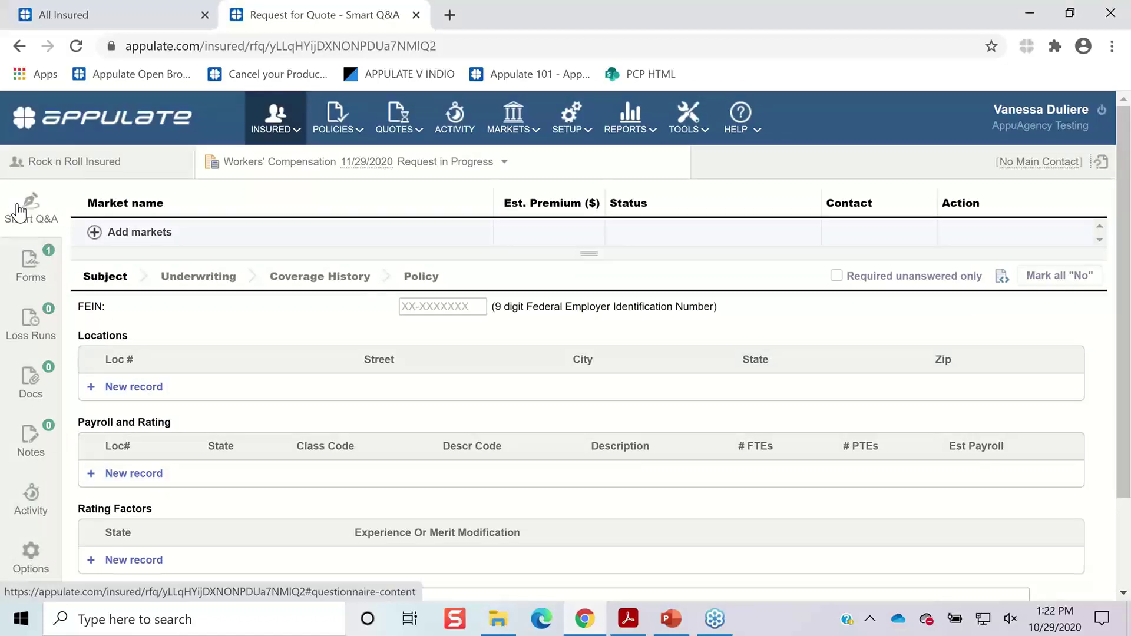
Step: Add Empire Underwriters, LLC as a market on the new Workers' Compensation request
{"action": "left_click", "coordinate": [98, 233]}
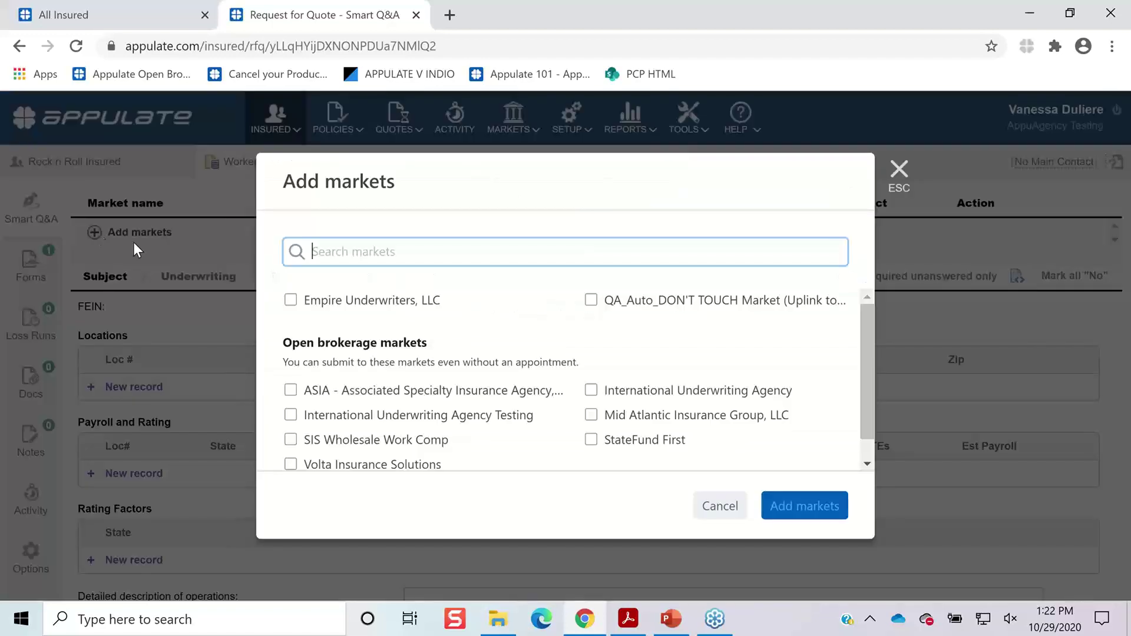
{"action": "left_click", "coordinate": [290, 302]}
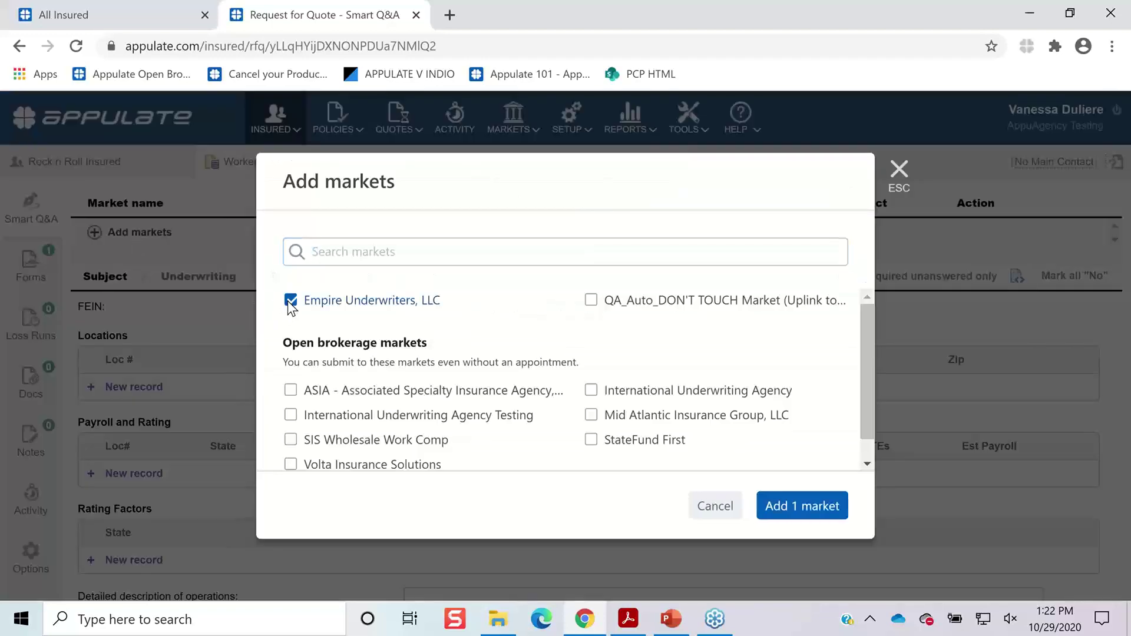
{"action": "left_click", "coordinate": [804, 505]}
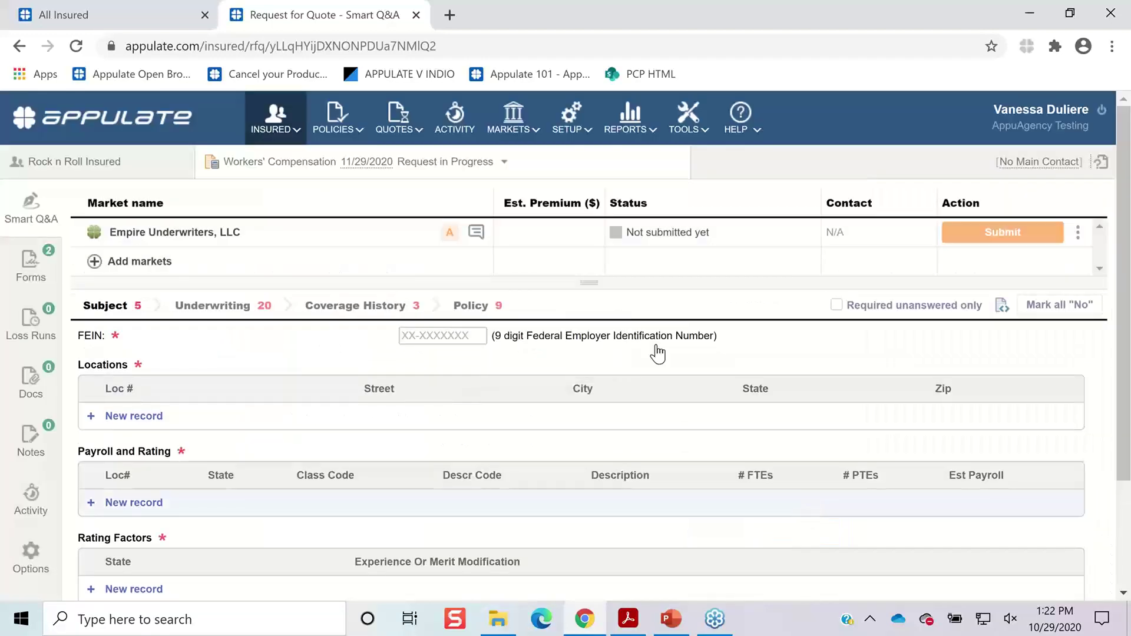
Step: Check which insured information Empire Underwriters, LLC still requires before the request can be submitted
{"action": "left_click", "coordinate": [450, 232]}
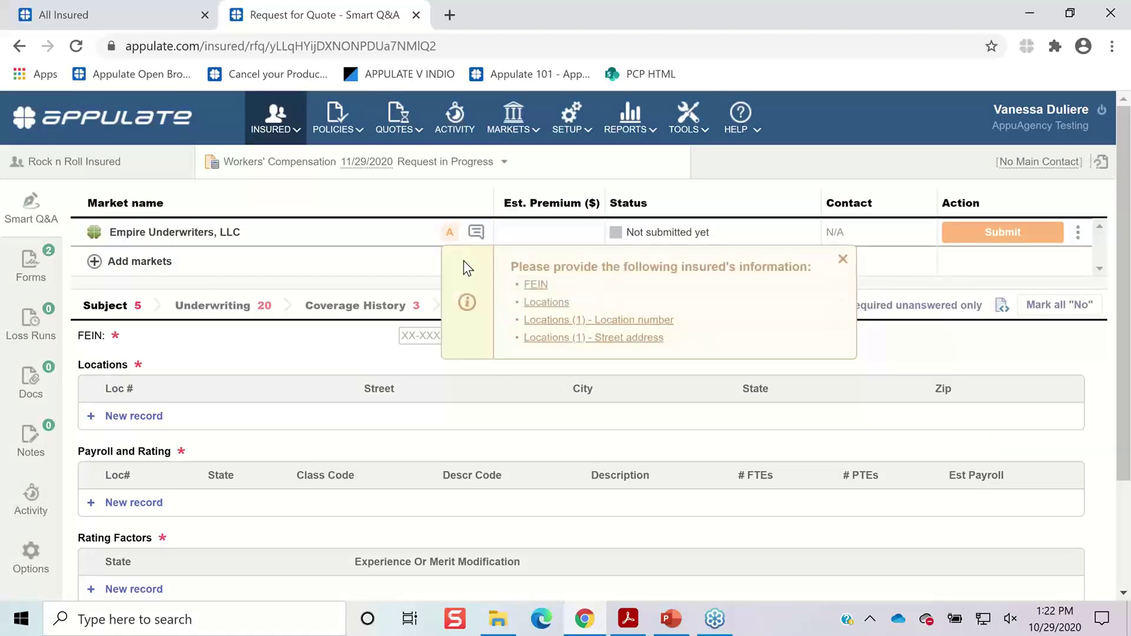
{"action": "left_click", "coordinate": [145, 315]}
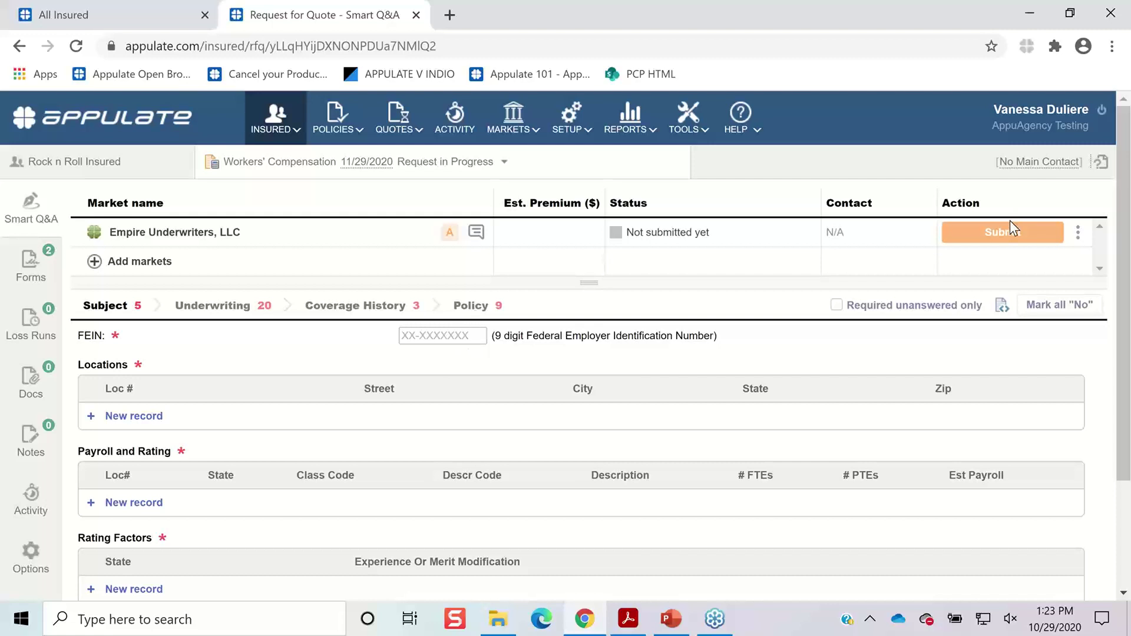
{"action": "mouse_move", "coordinate": [983, 242]}
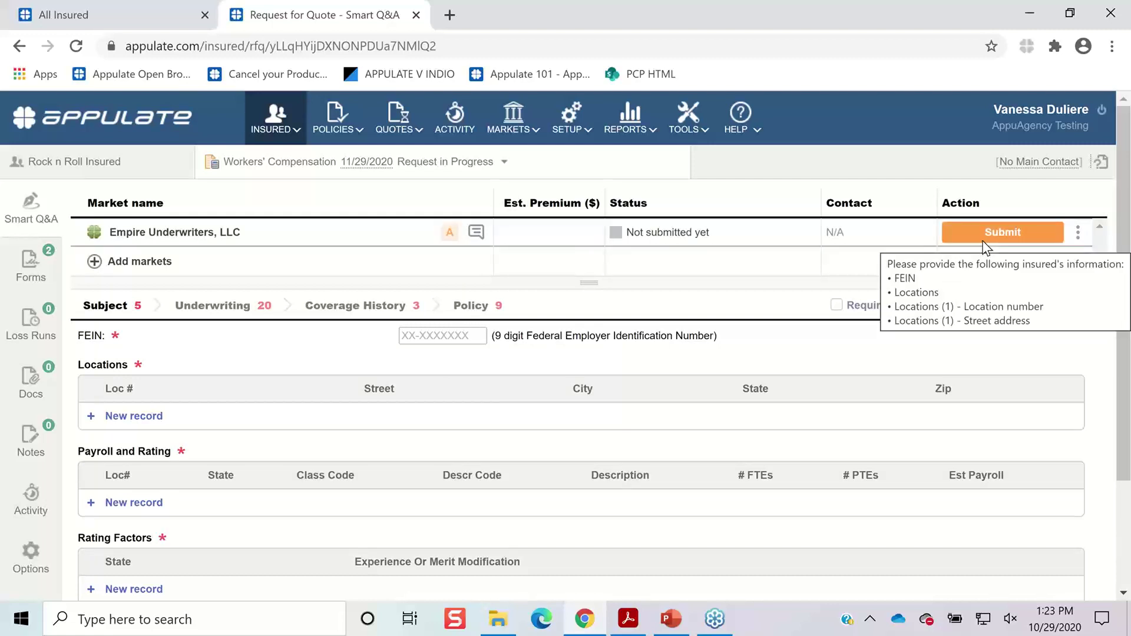
Step: Open Empire Underwriters, LLC from the selected markets and review its appointment status and documents
{"action": "mouse_move", "coordinate": [531, 144]}
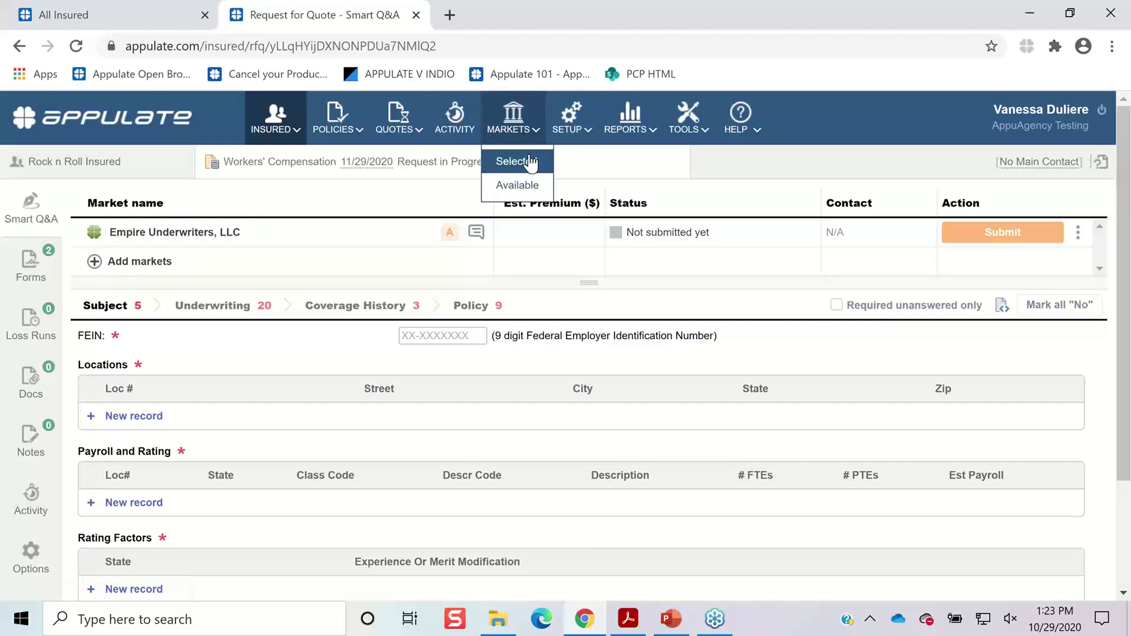
{"action": "left_click", "coordinate": [530, 161]}
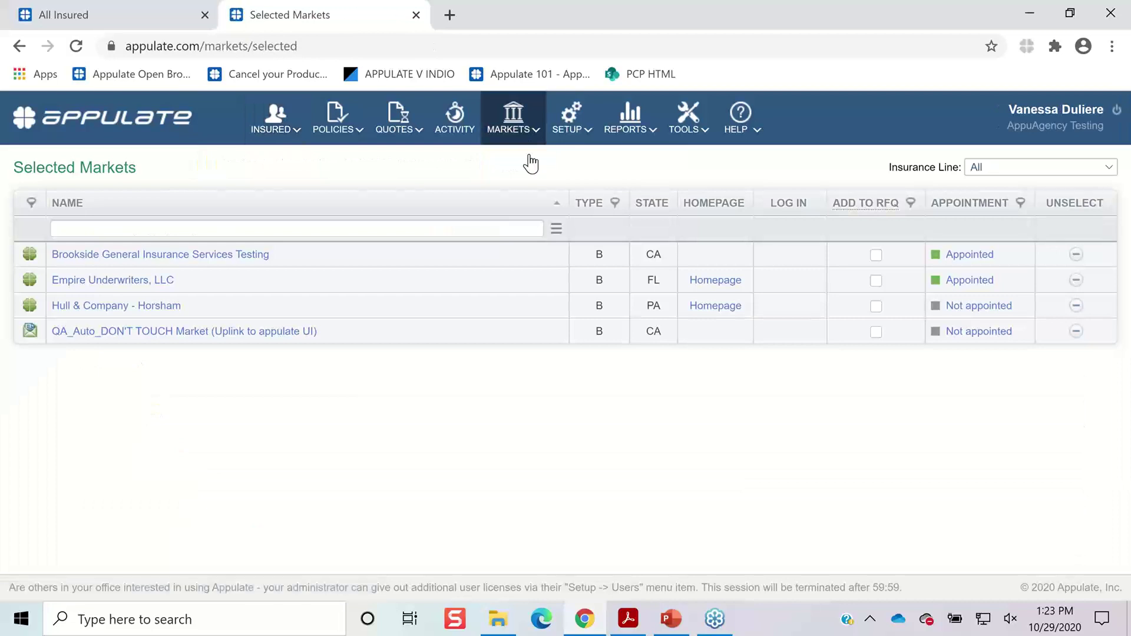
{"action": "mouse_move", "coordinate": [531, 136]}
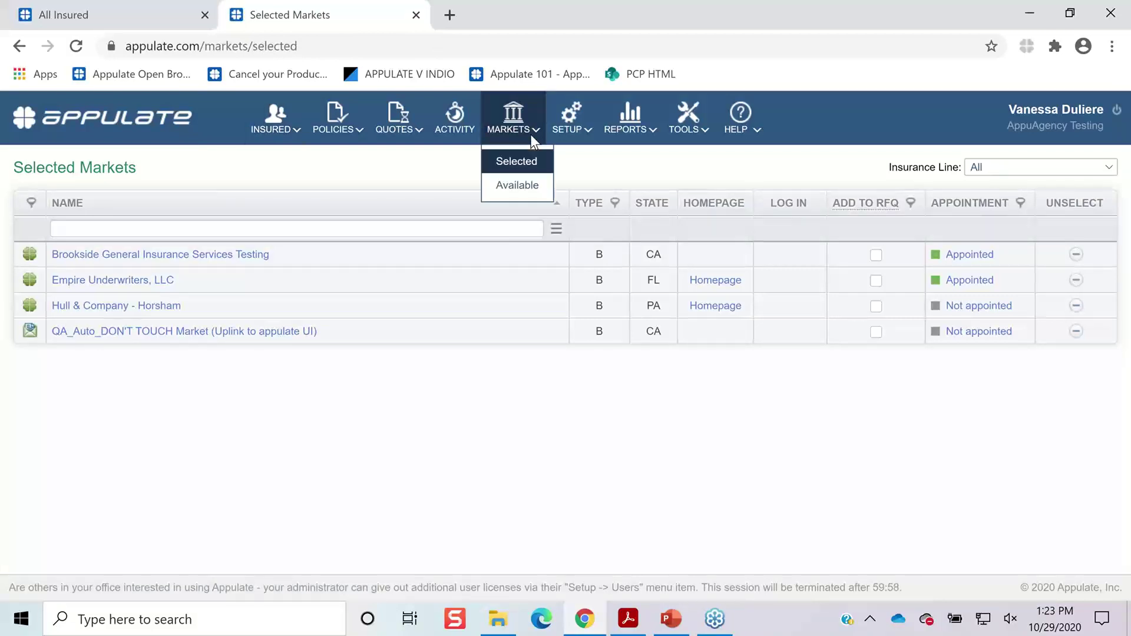
{"action": "left_click", "coordinate": [534, 168]}
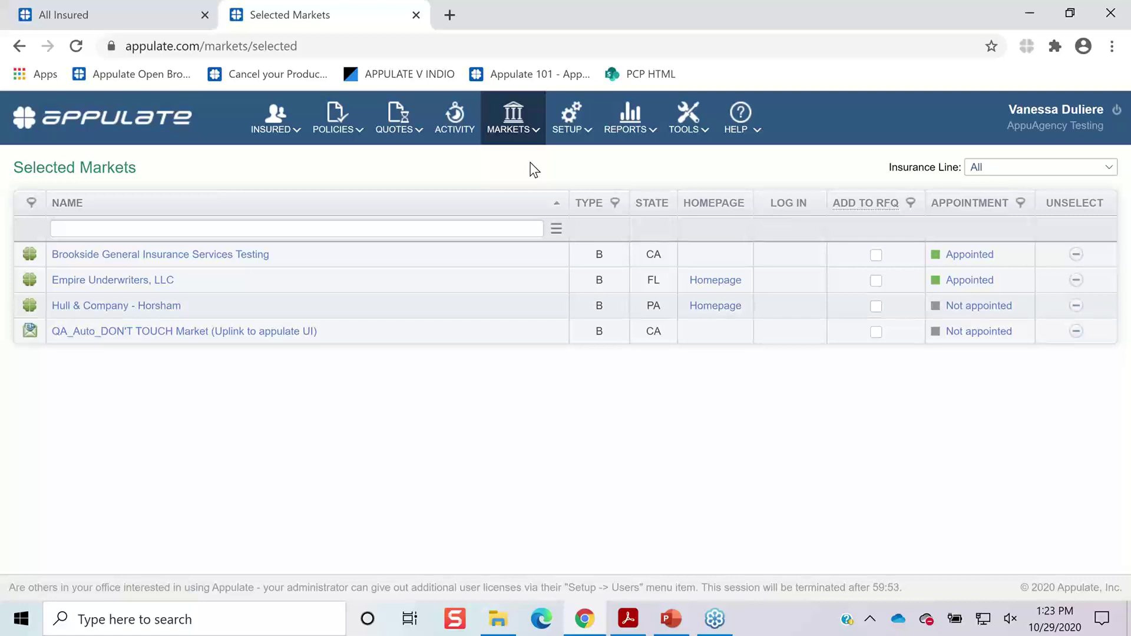
{"action": "left_click", "coordinate": [100, 287]}
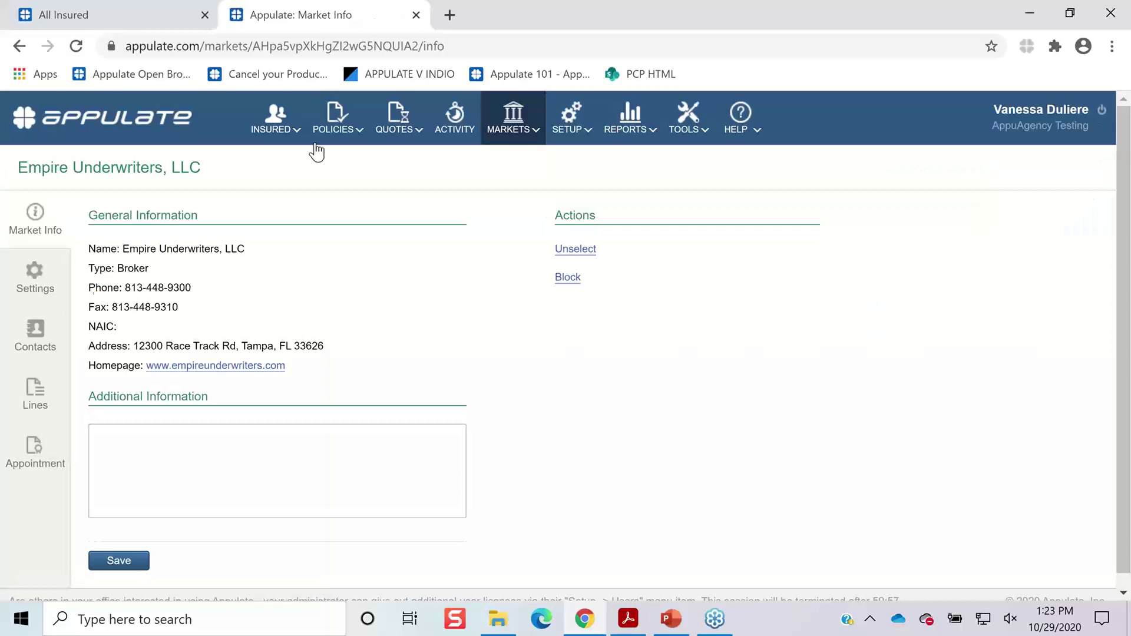
{"action": "mouse_move", "coordinate": [512, 120]}
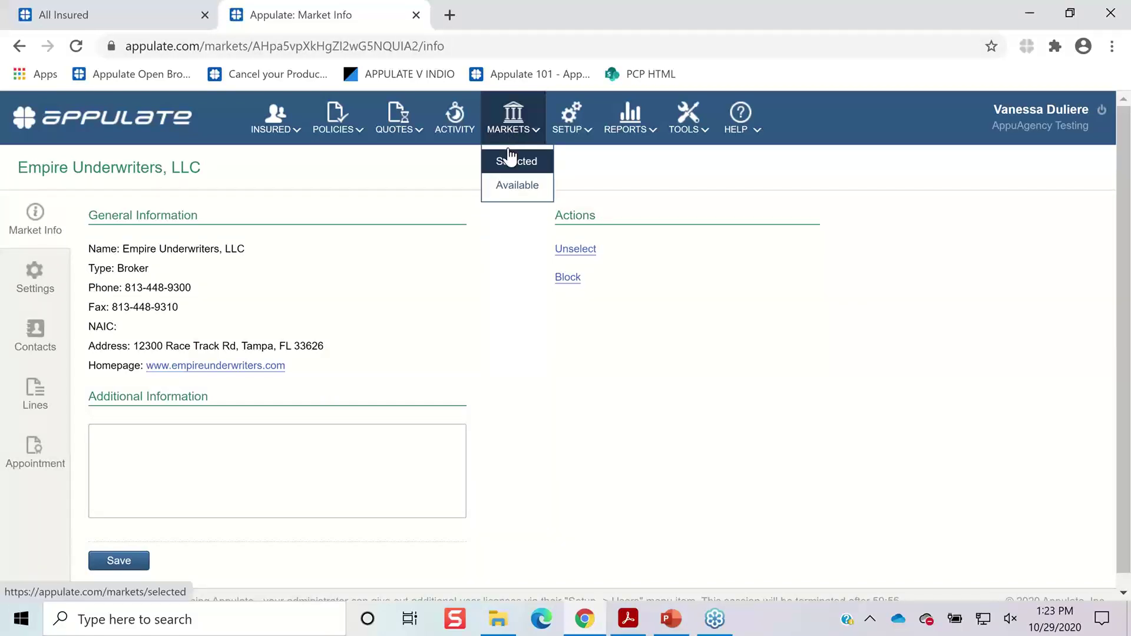
{"action": "left_click", "coordinate": [24, 447]}
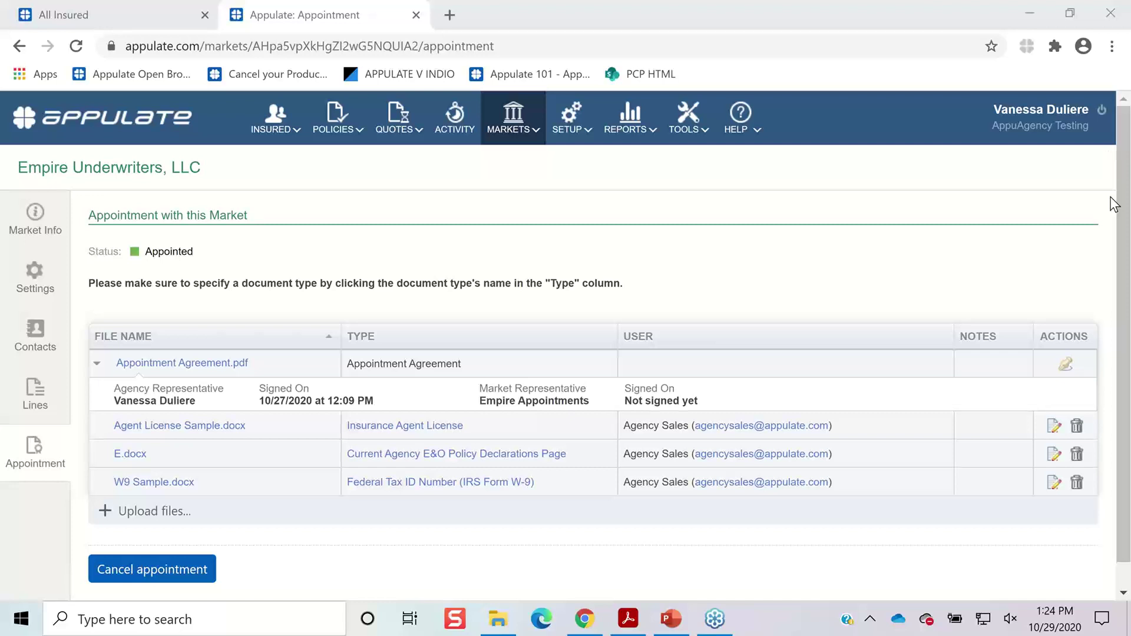
{"action": "left_click", "coordinate": [1107, 113]}
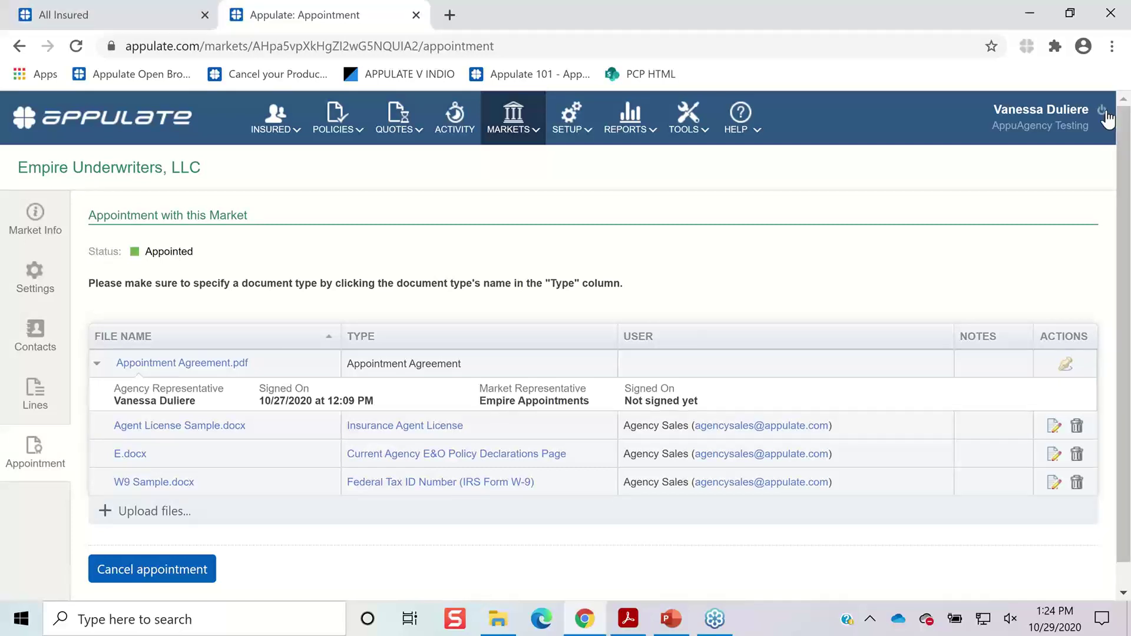
Step: Sign out of the agency account and sign back in with the saved credentials
{"action": "left_click", "coordinate": [1101, 112]}
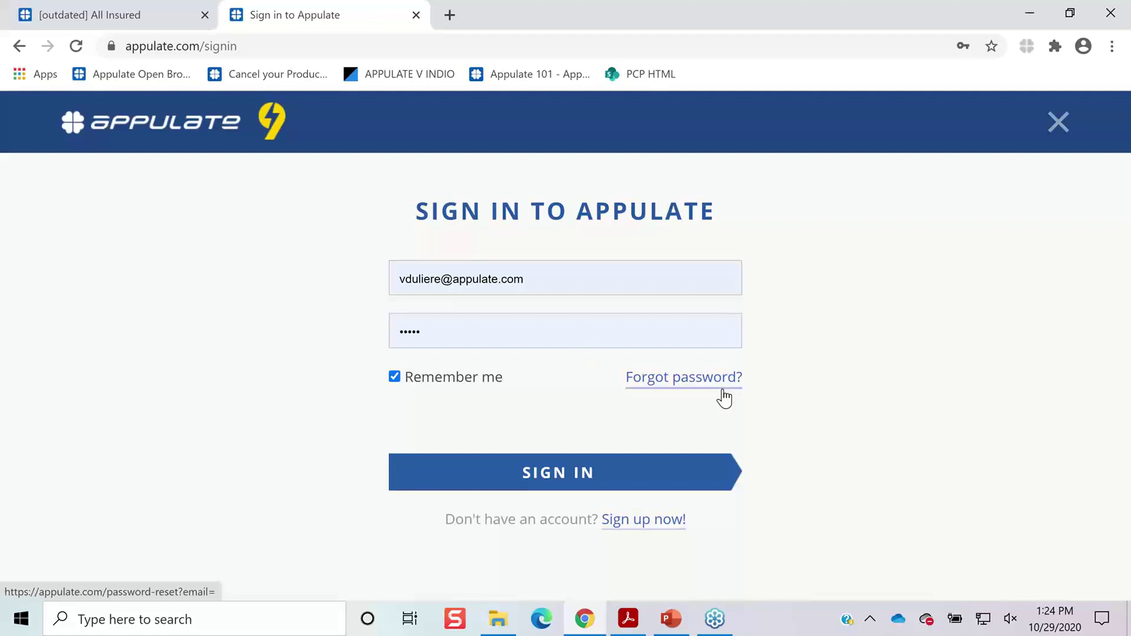
{"action": "left_click", "coordinate": [639, 477]}
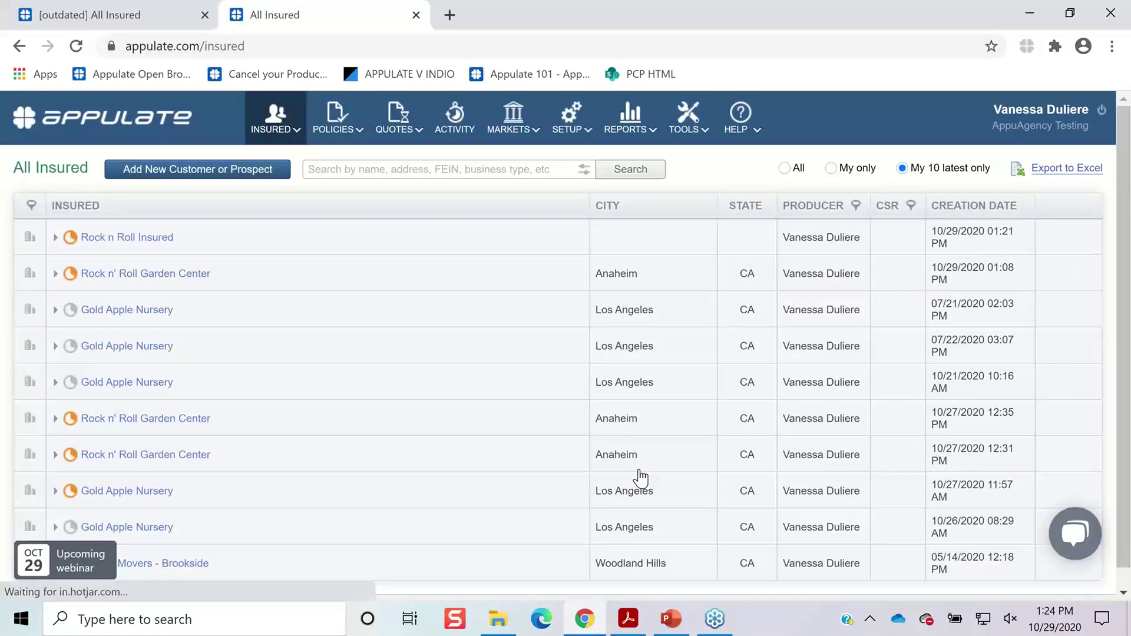
Step: Open the Appulate Uplink page and review the agency management systems offered for the driver download
{"action": "left_click", "coordinate": [533, 129]}
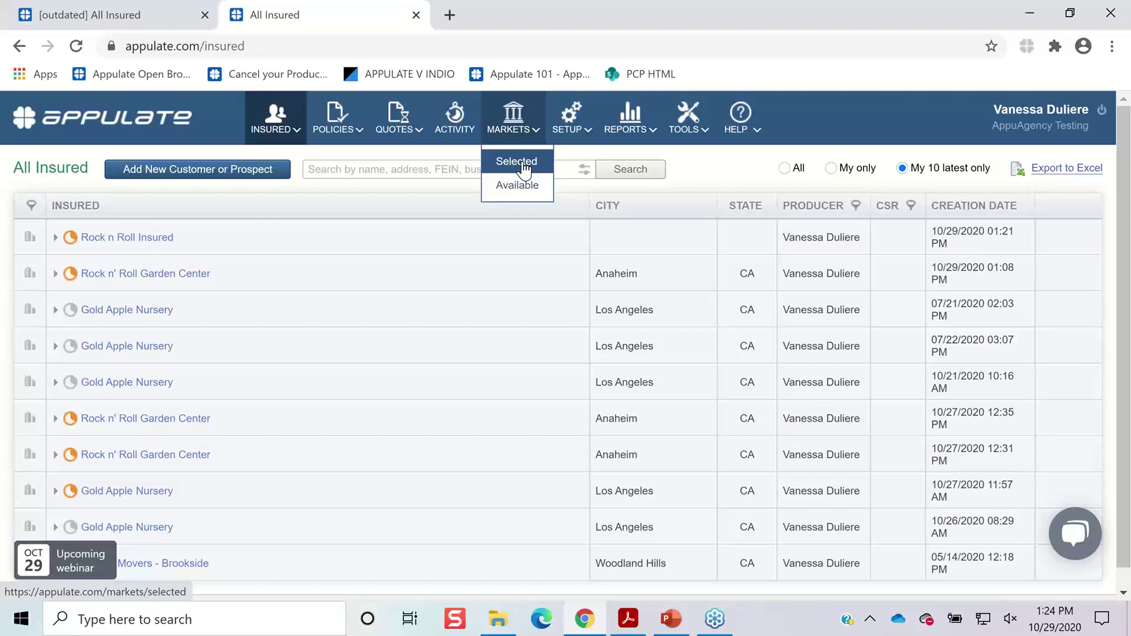
{"action": "mouse_move", "coordinate": [693, 128]}
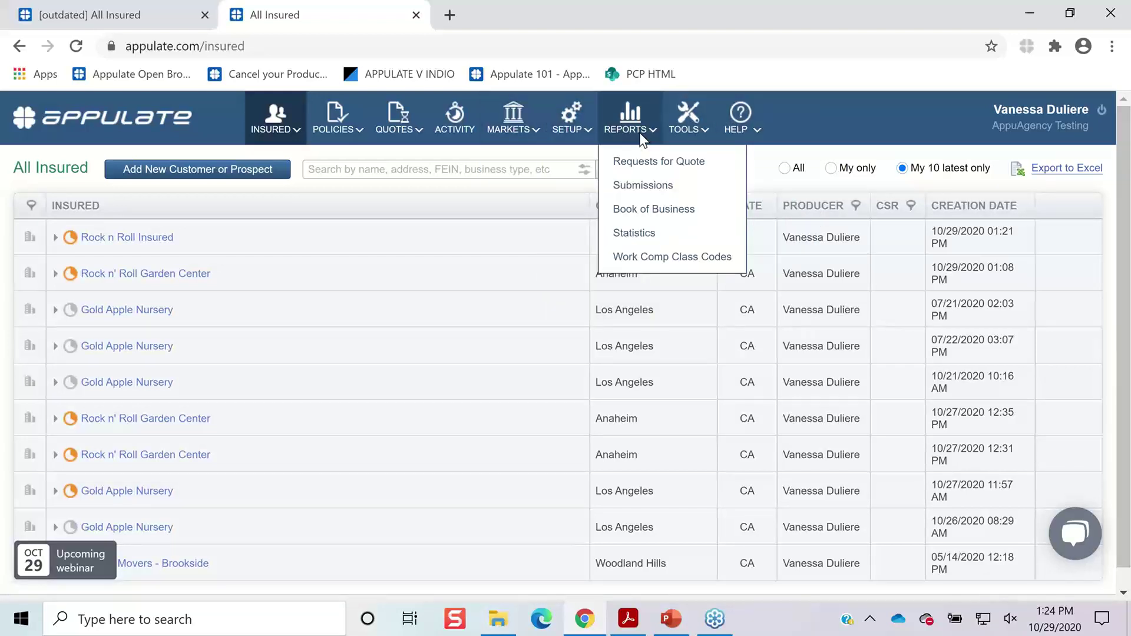
{"action": "mouse_move", "coordinate": [574, 127]}
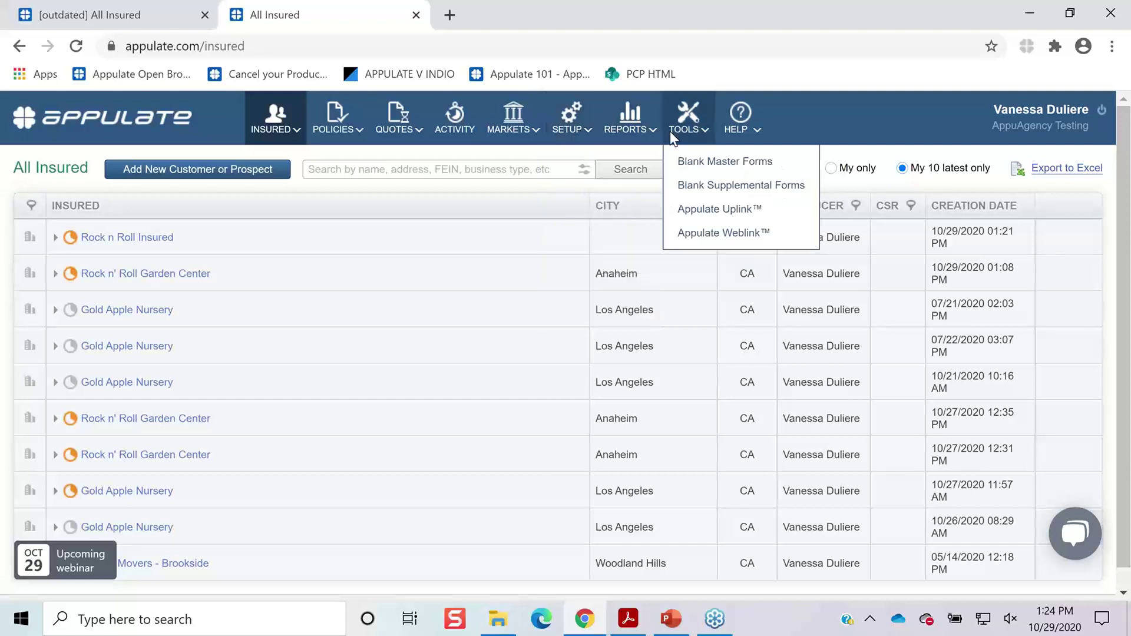
{"action": "left_click", "coordinate": [702, 211]}
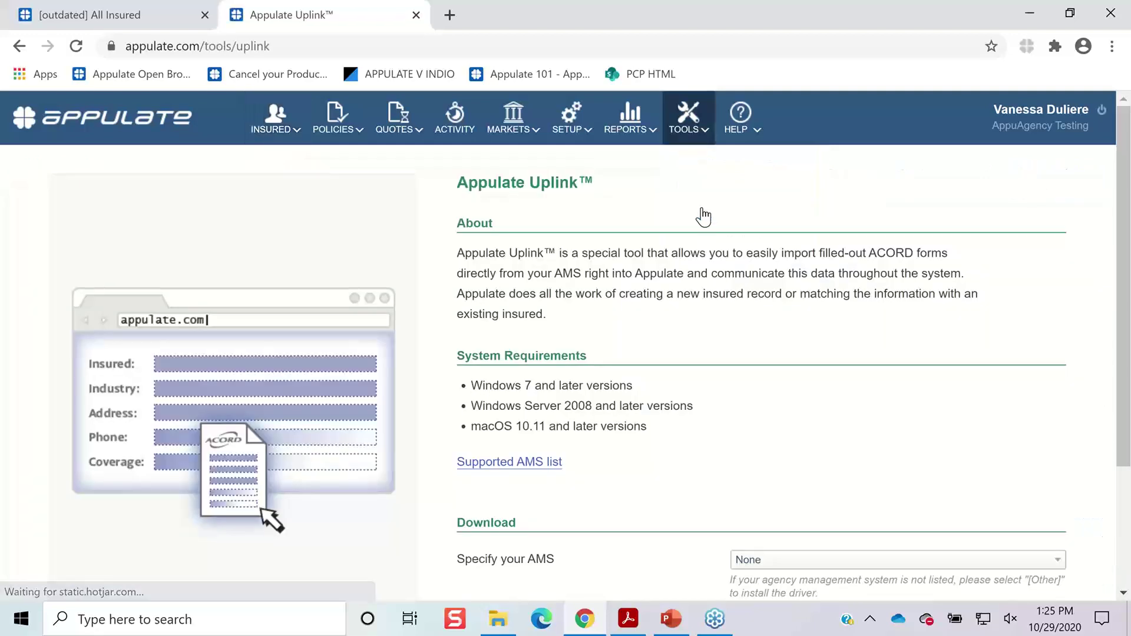
{"action": "scroll", "coordinate": [705, 215], "scroll_direction": "down", "scroll_amount": 3}
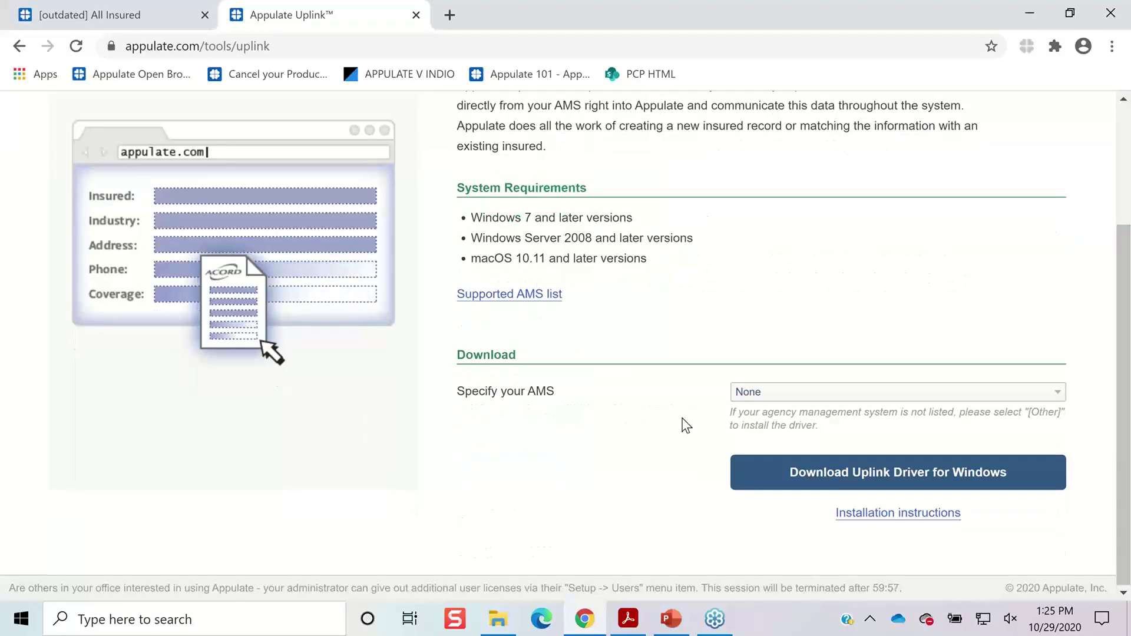
{"action": "left_click", "coordinate": [818, 393]}
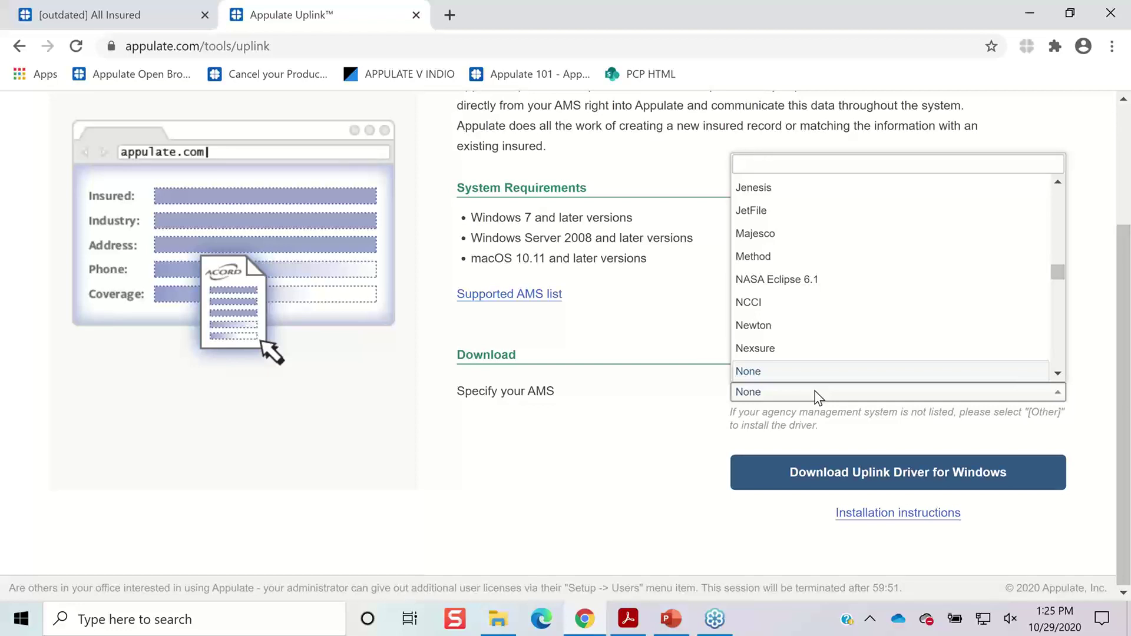
{"action": "left_click", "coordinate": [726, 499]}
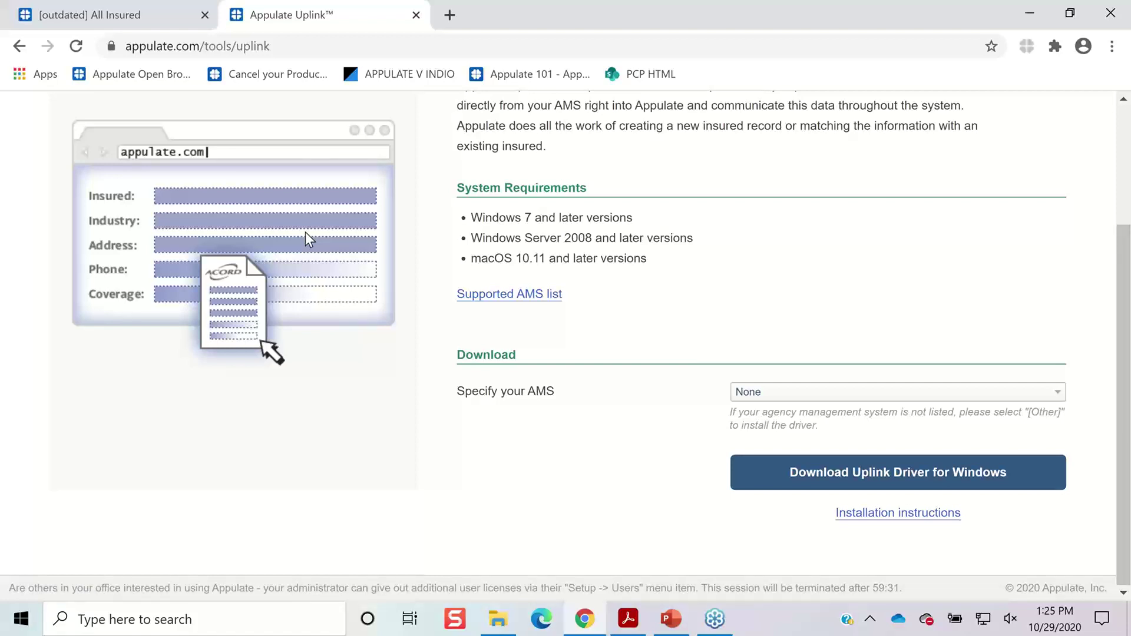
Step: Restore the terminated session on the All Insured page and open the live support chat
{"action": "left_click", "coordinate": [143, 9]}
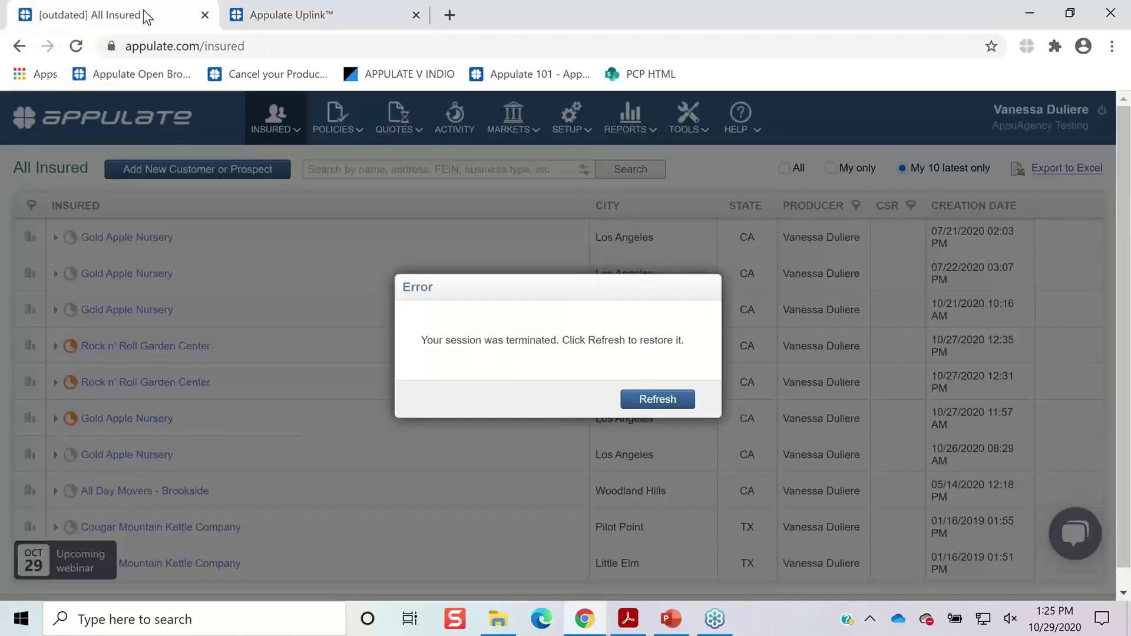
{"action": "left_click", "coordinate": [664, 405]}
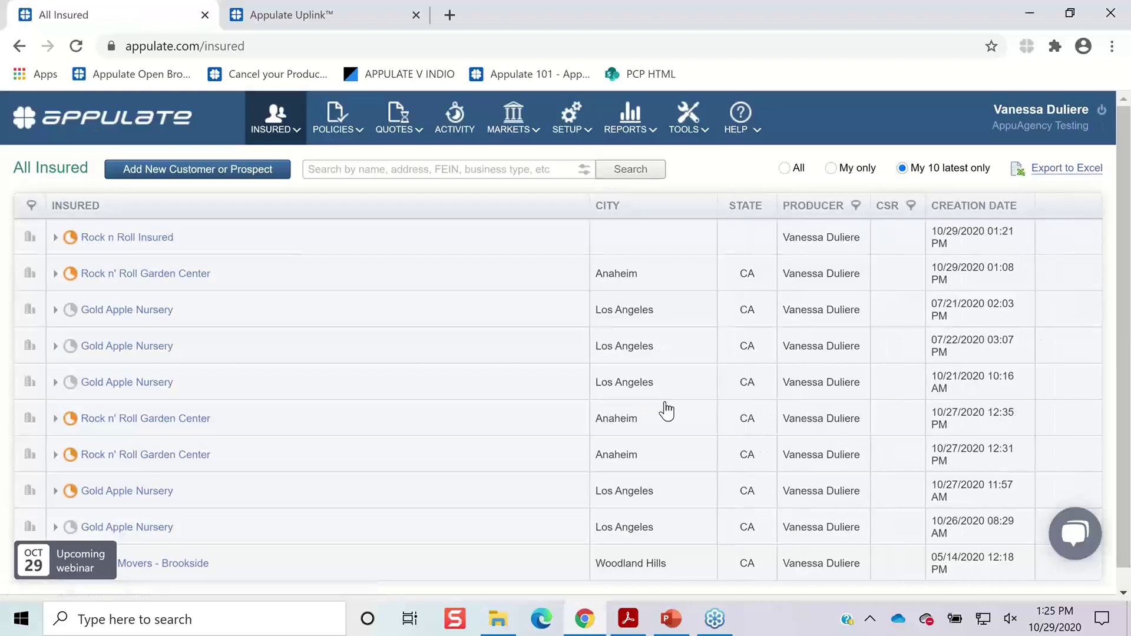
{"action": "left_click", "coordinate": [1081, 540]}
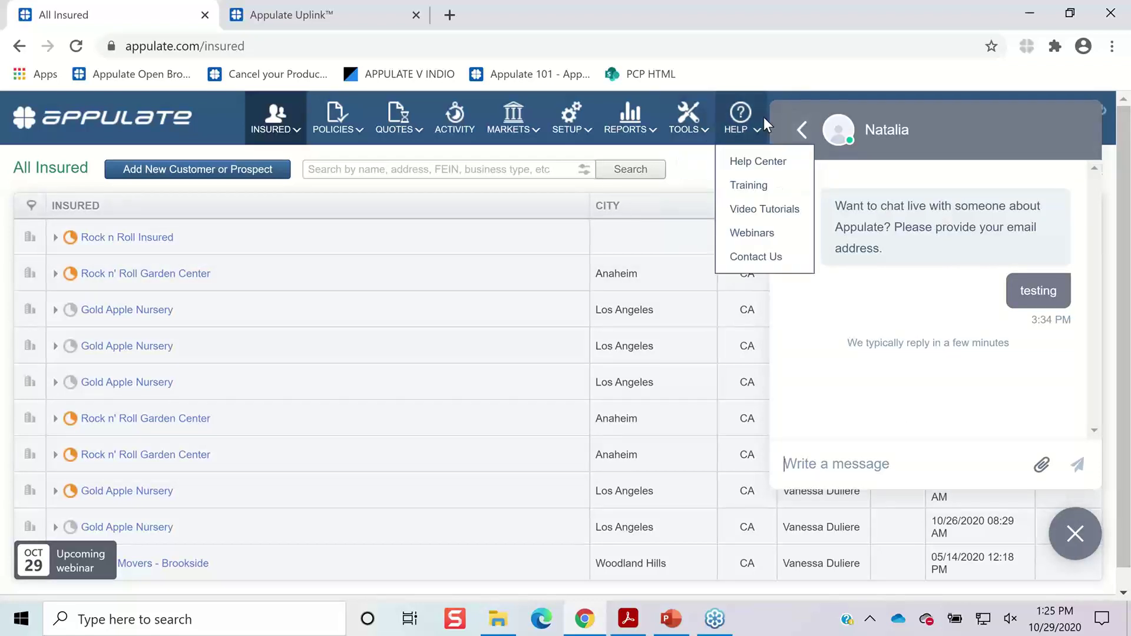
Step: Switch to the Empire Underwriters Appulate Webinar deck in PowerPoint and start the slide show from the Contact Information slide
{"action": "left_click", "coordinate": [670, 625]}
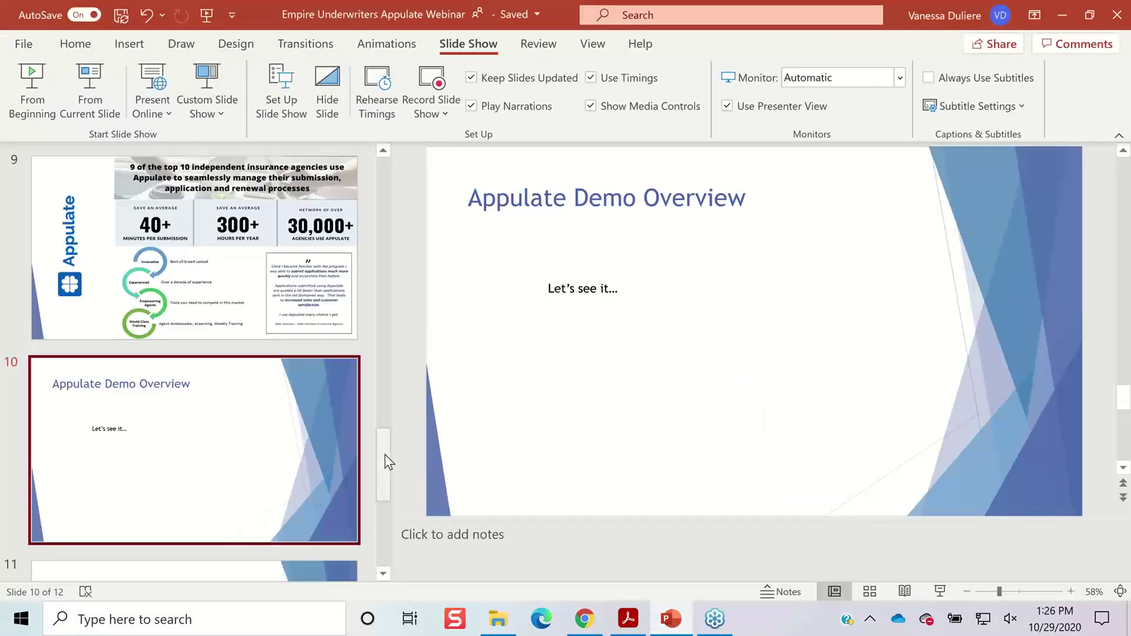
{"action": "left_click_drag", "start_coordinate": [384, 454], "coordinate": [373, 560]}
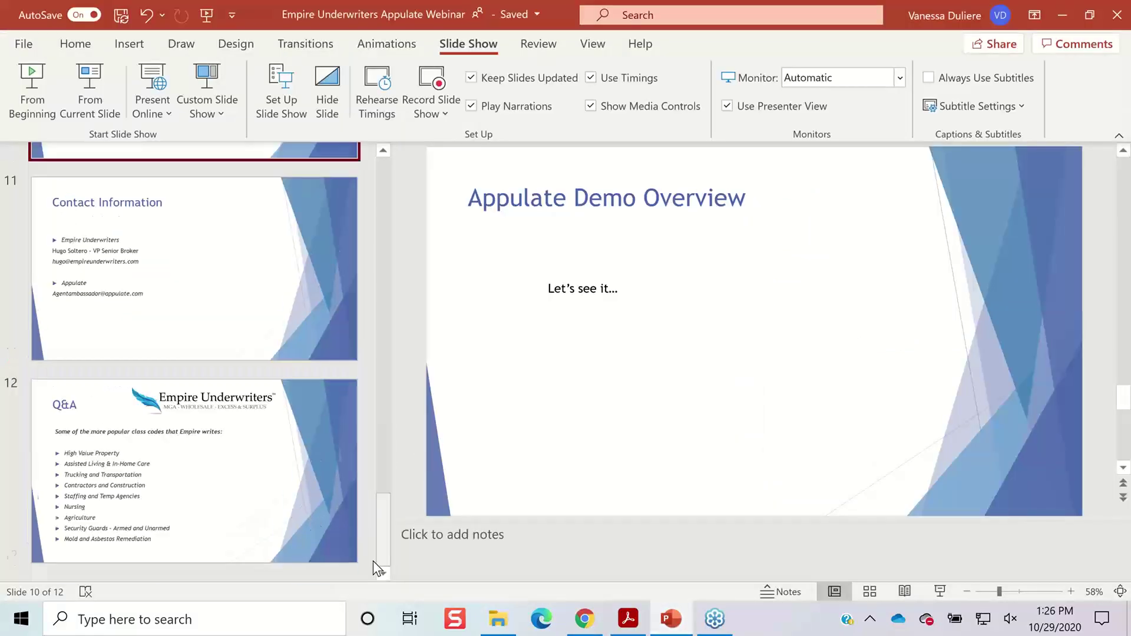
{"action": "left_click", "coordinate": [185, 316]}
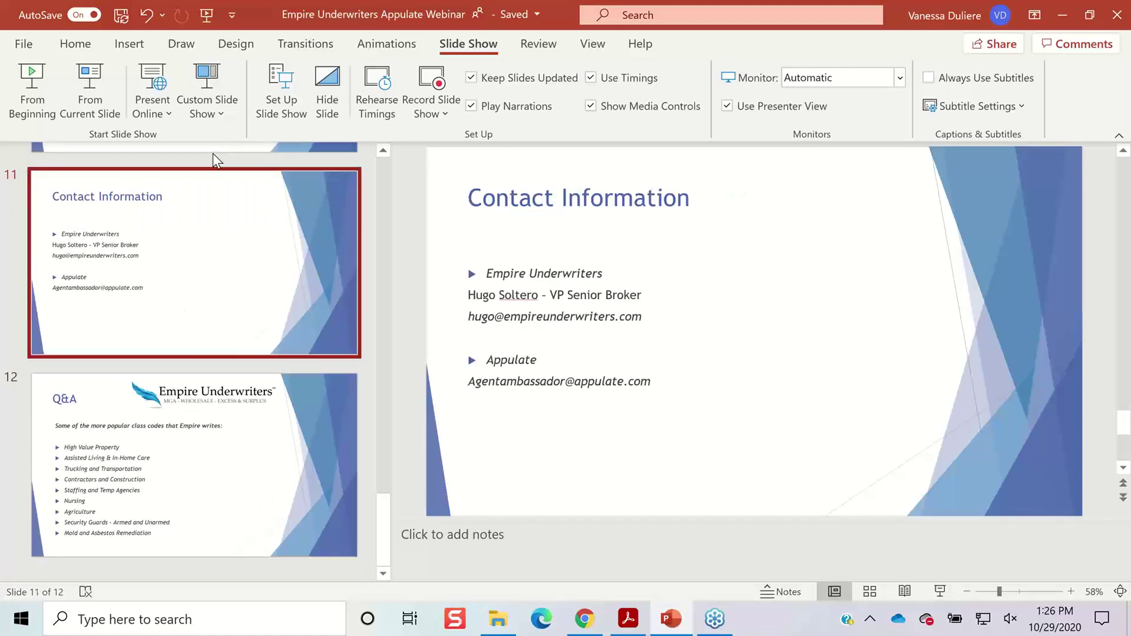
{"action": "left_click", "coordinate": [97, 98]}
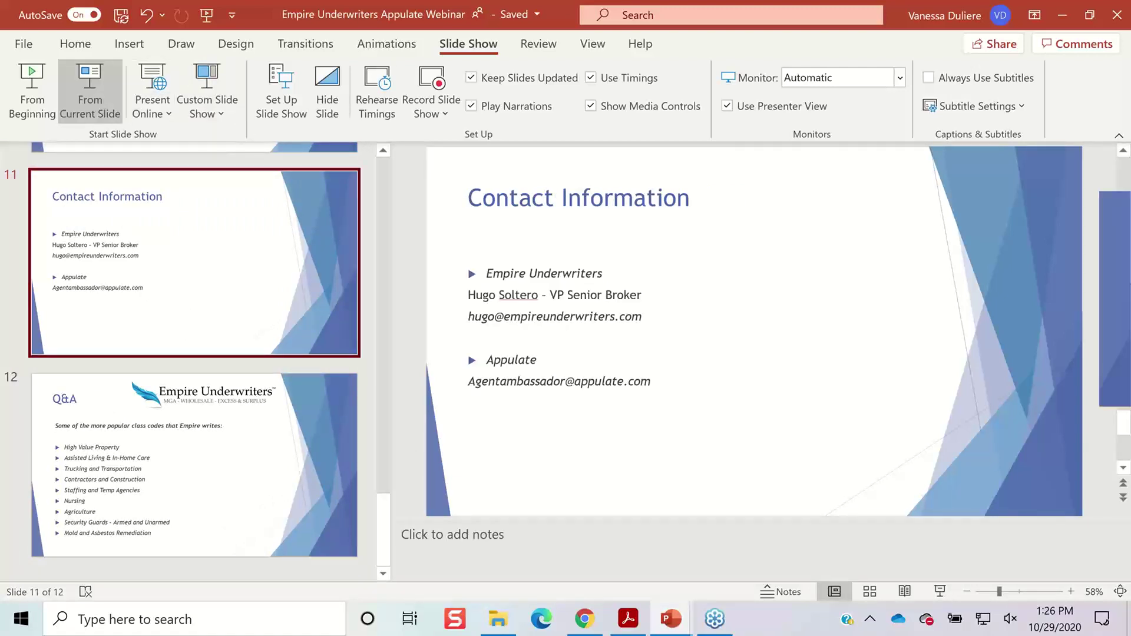
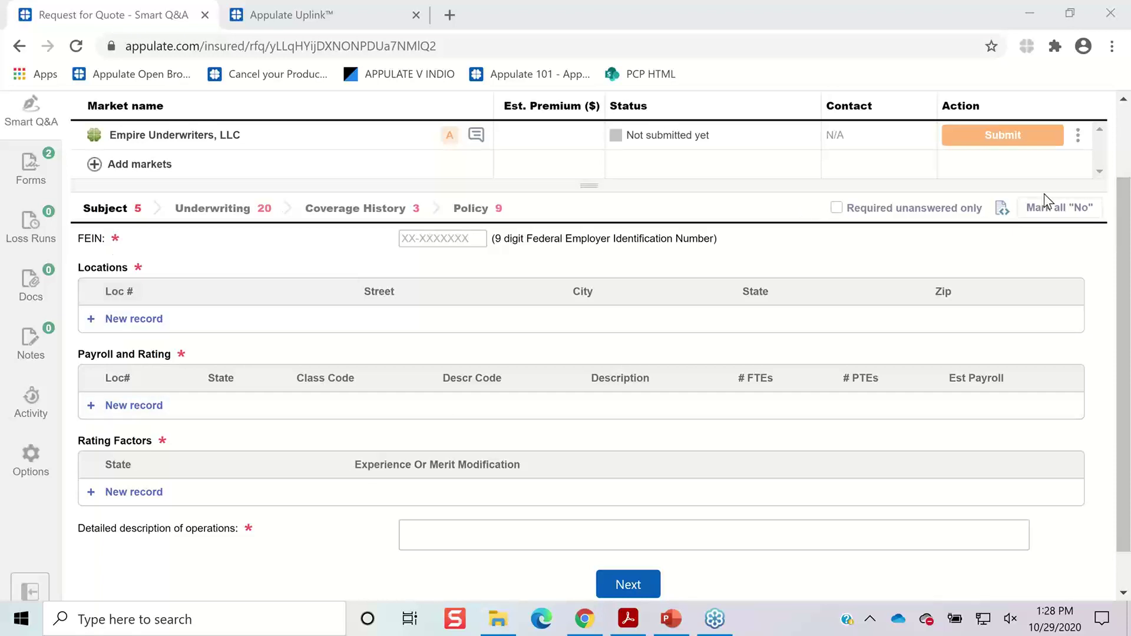
Step: Review the available forms and the Smart Q&A Subject questions of Rock n Roll Insured's Workers' Compensation request
{"action": "left_click", "coordinate": [34, 178]}
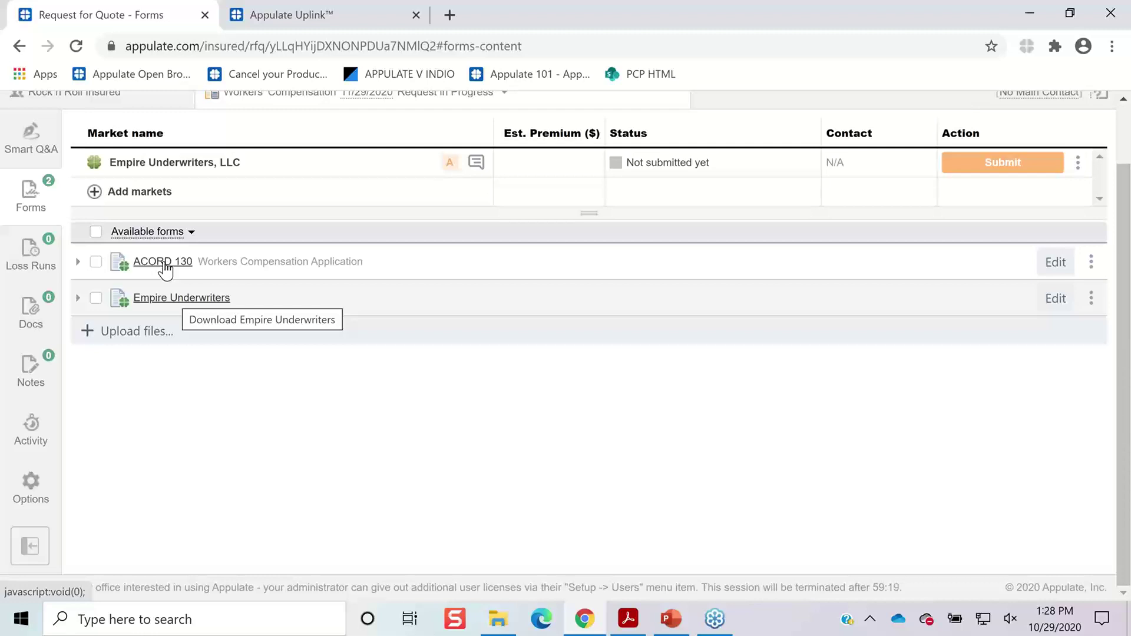
{"action": "left_click", "coordinate": [31, 141]}
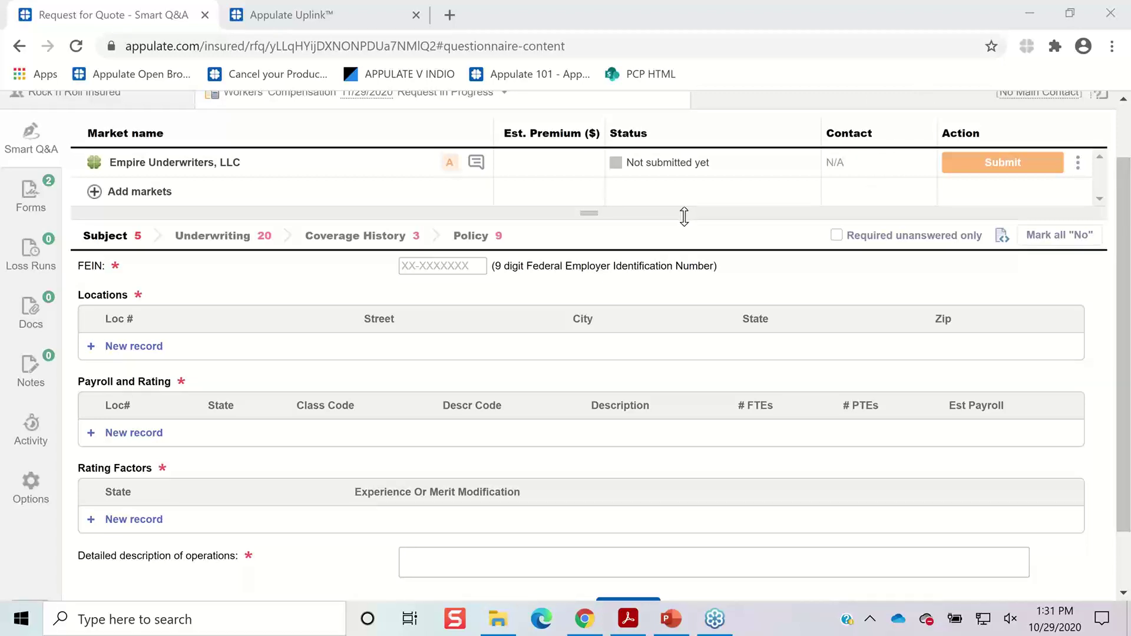
{"action": "left_click_drag", "start_coordinate": [361, 265], "coordinate": [362, 446]}
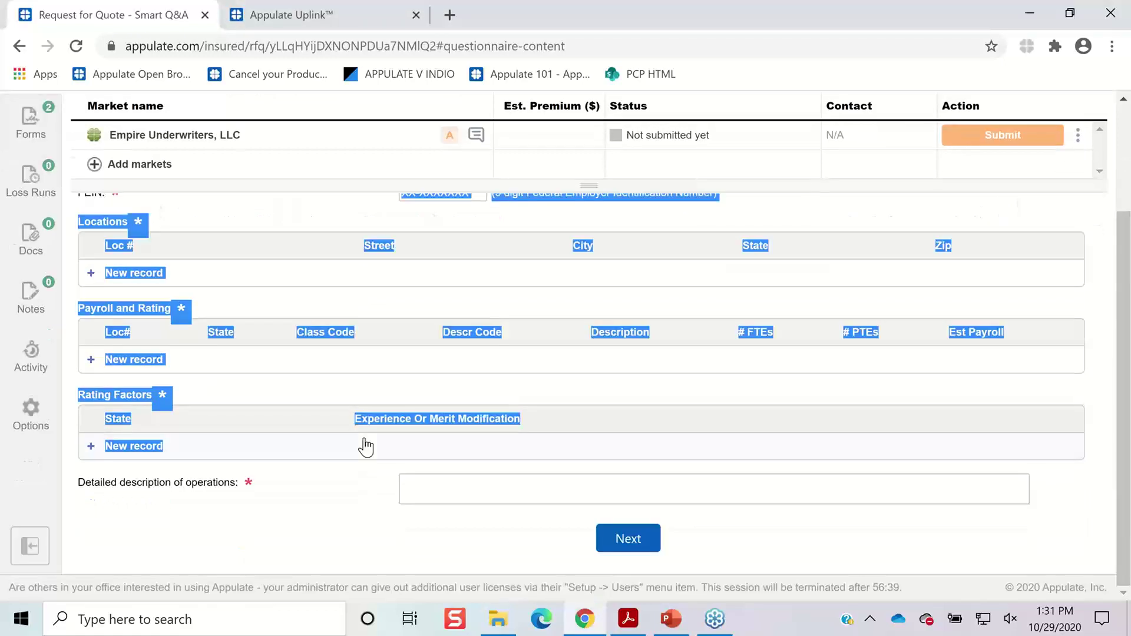
{"action": "scroll", "coordinate": [365, 447], "scroll_direction": "up", "scroll_amount": 3}
Step: In Rock n' Roll Garden Center's Workers' Compensation request, start a request to bind and review the producer and applicant signature options for ACORD 130 CA
{"action": "left_click", "coordinate": [285, 161]}
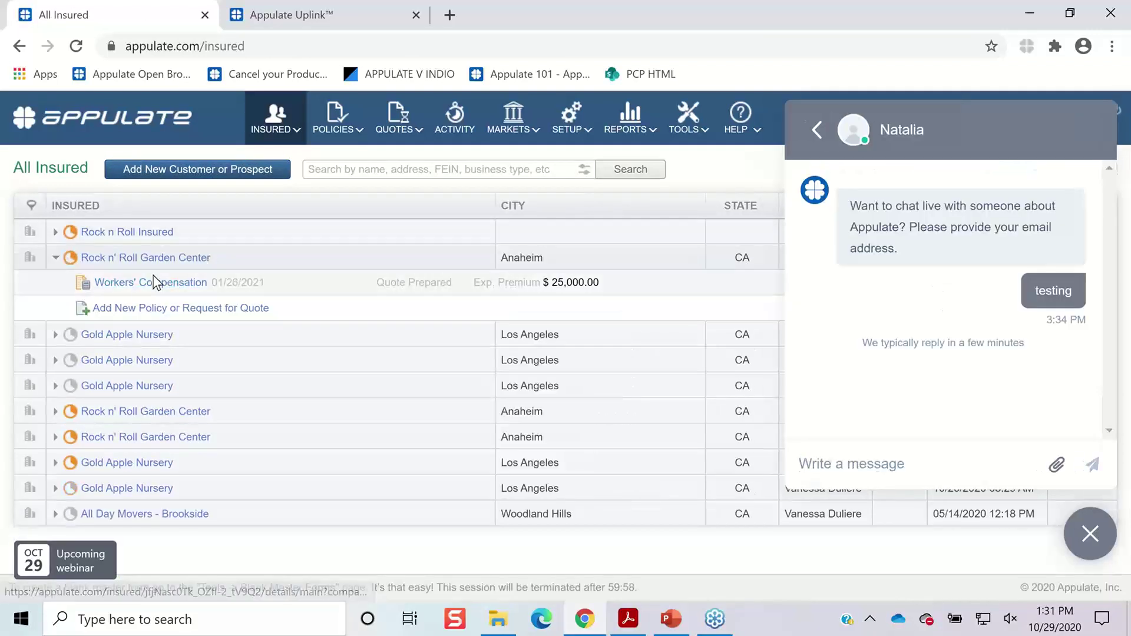
{"action": "left_click", "coordinate": [150, 283]}
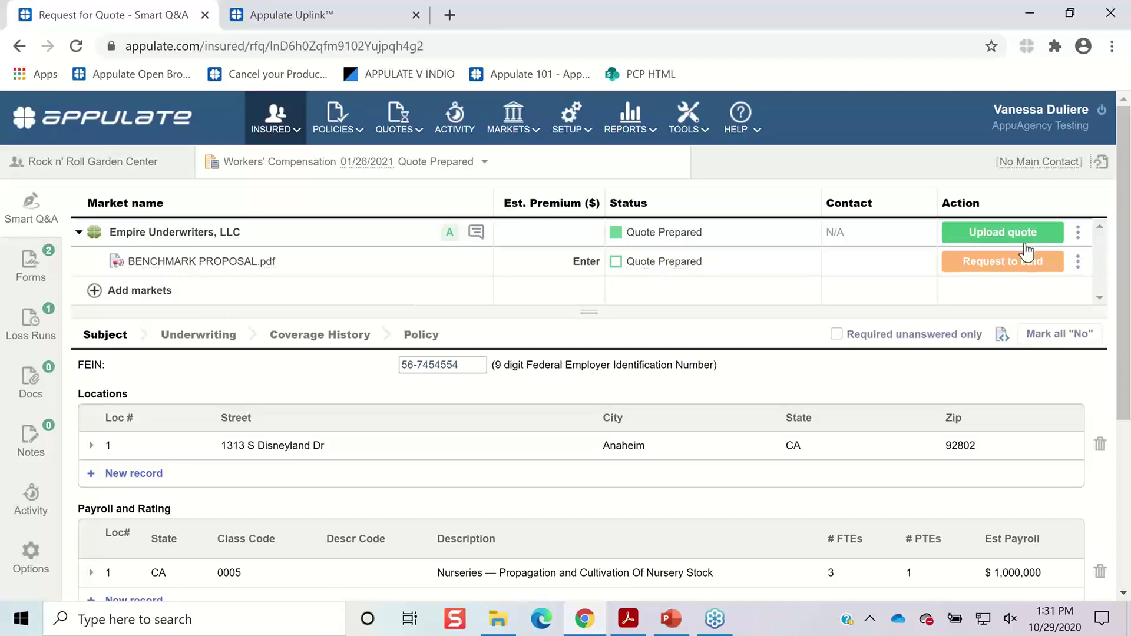
{"action": "left_click", "coordinate": [1018, 262]}
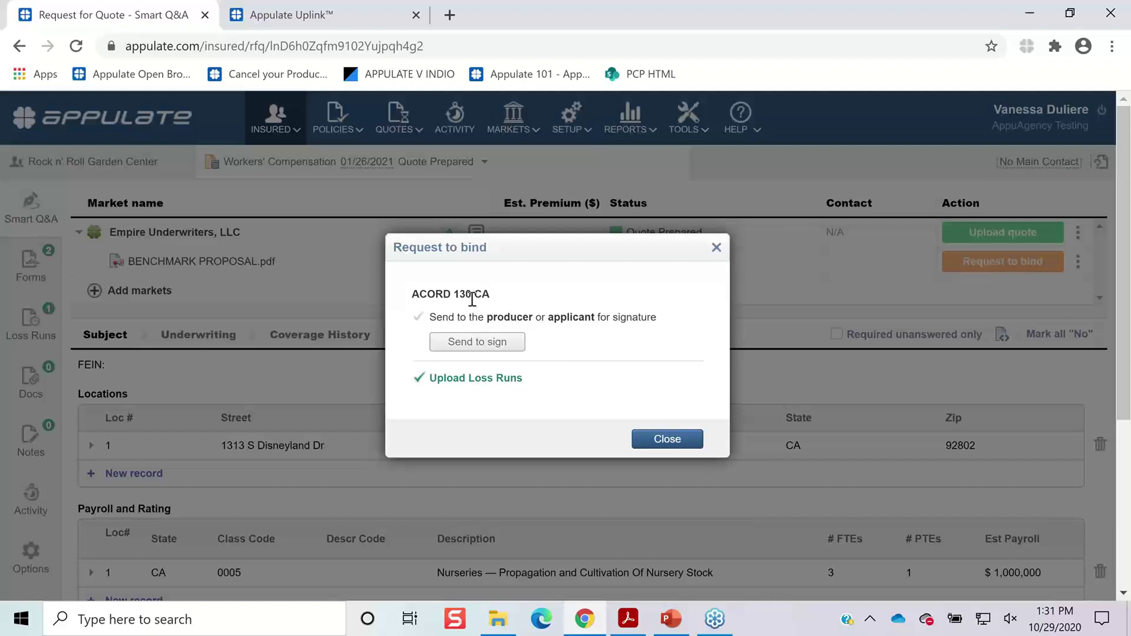
{"action": "left_click", "coordinate": [488, 343]}
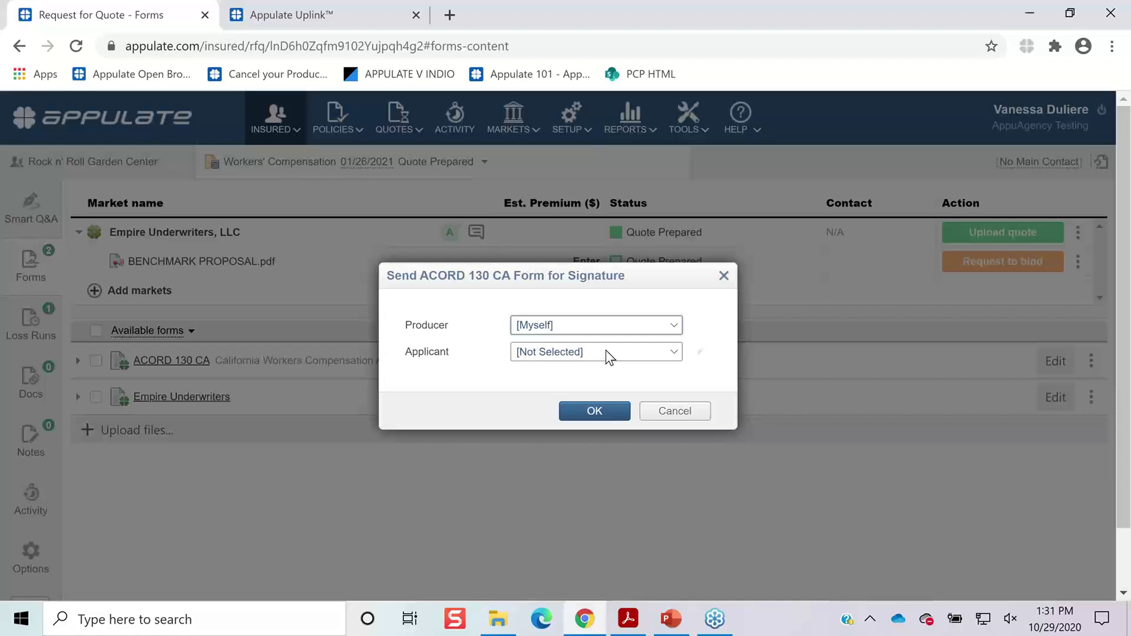
{"action": "left_click", "coordinate": [633, 328]}
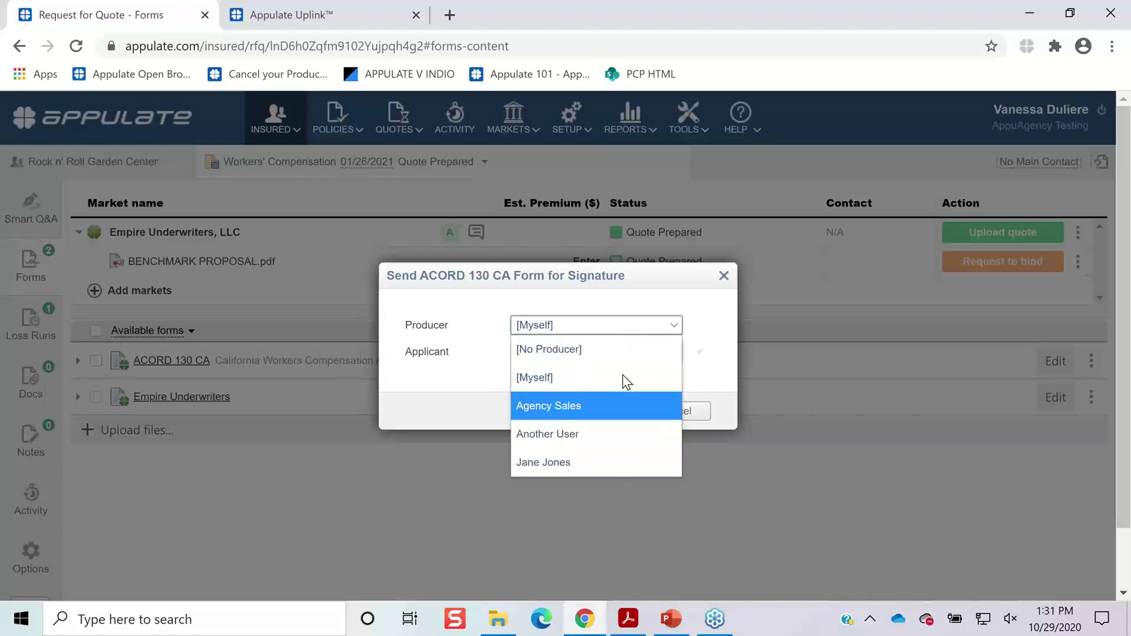
{"action": "left_click", "coordinate": [725, 316]}
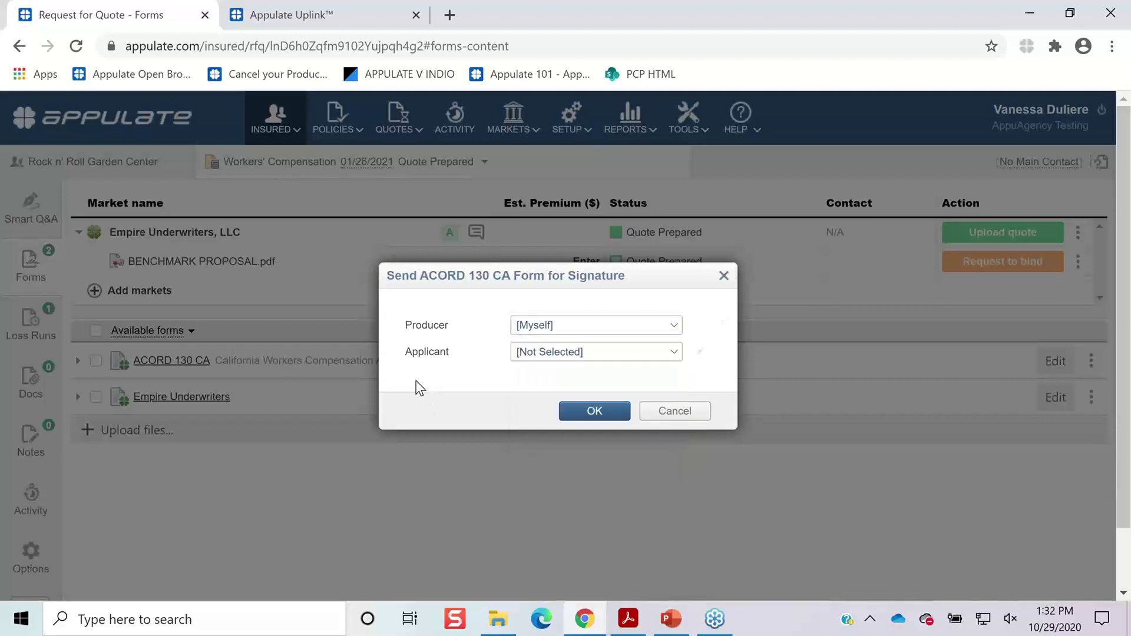
{"action": "left_click", "coordinate": [699, 409]}
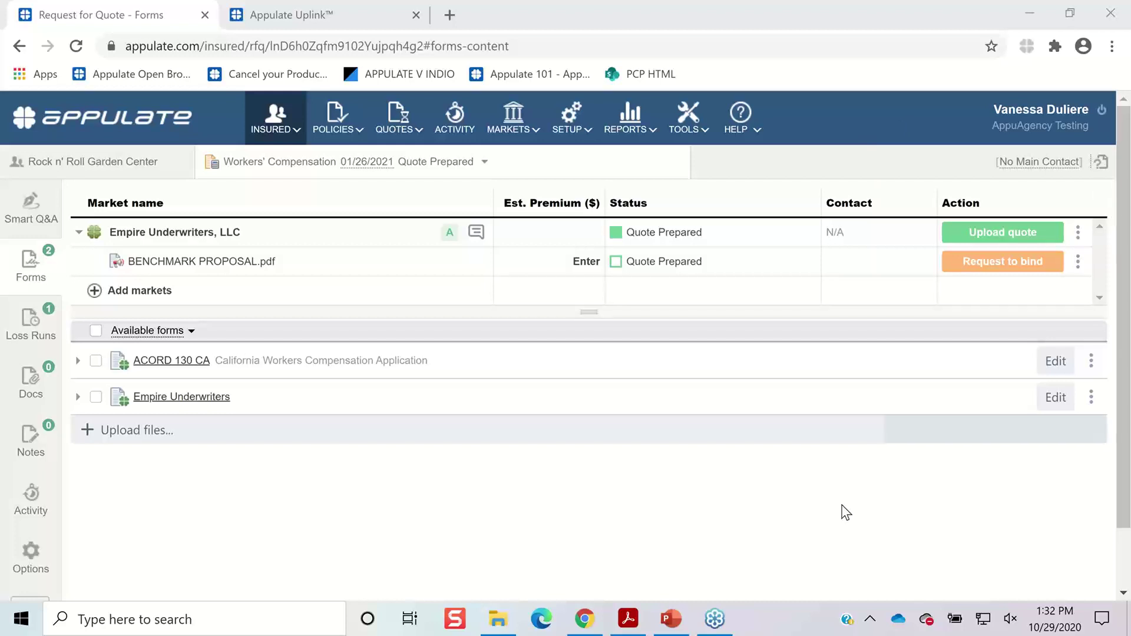
Step: Switch back to the PowerPoint webinar deck and present it from the Q&A slide
{"action": "left_click", "coordinate": [671, 619]}
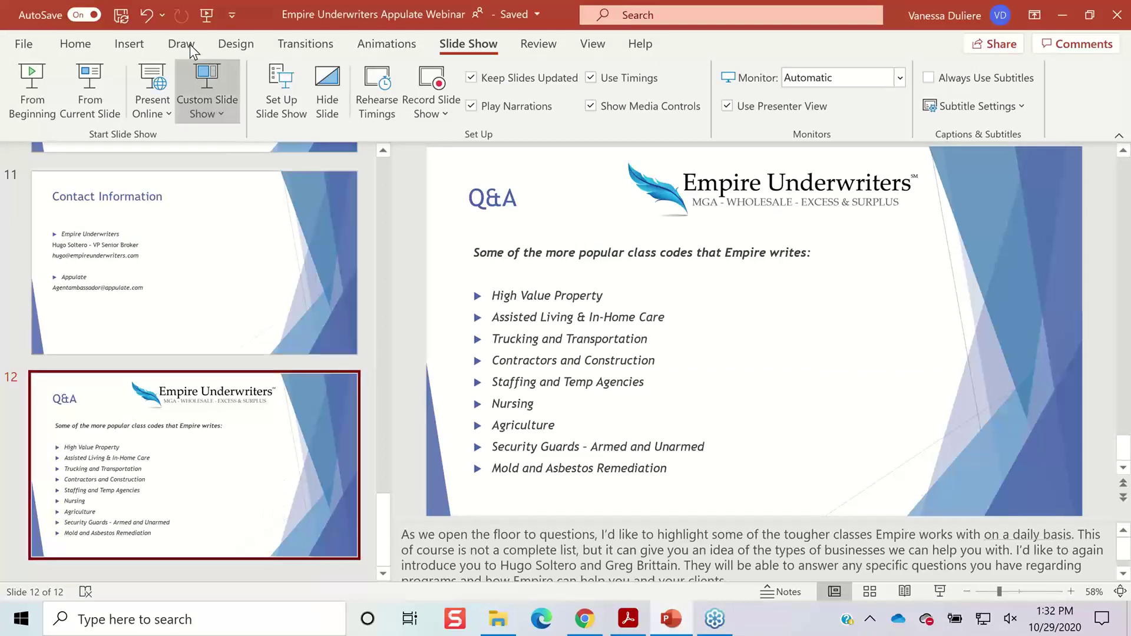
{"action": "left_click", "coordinate": [98, 86]}
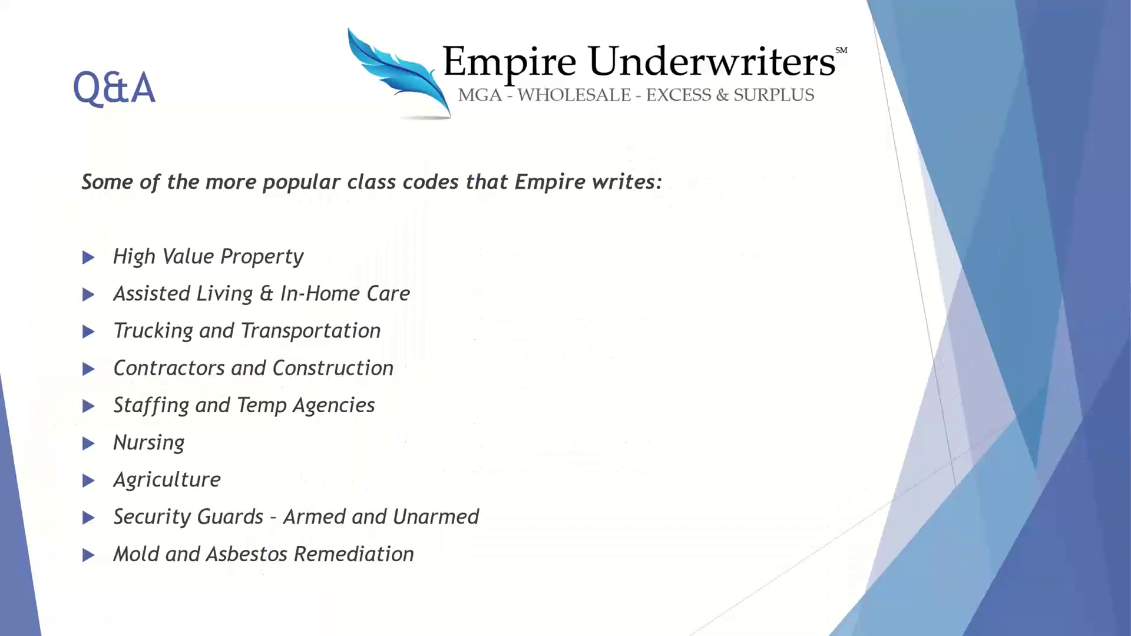